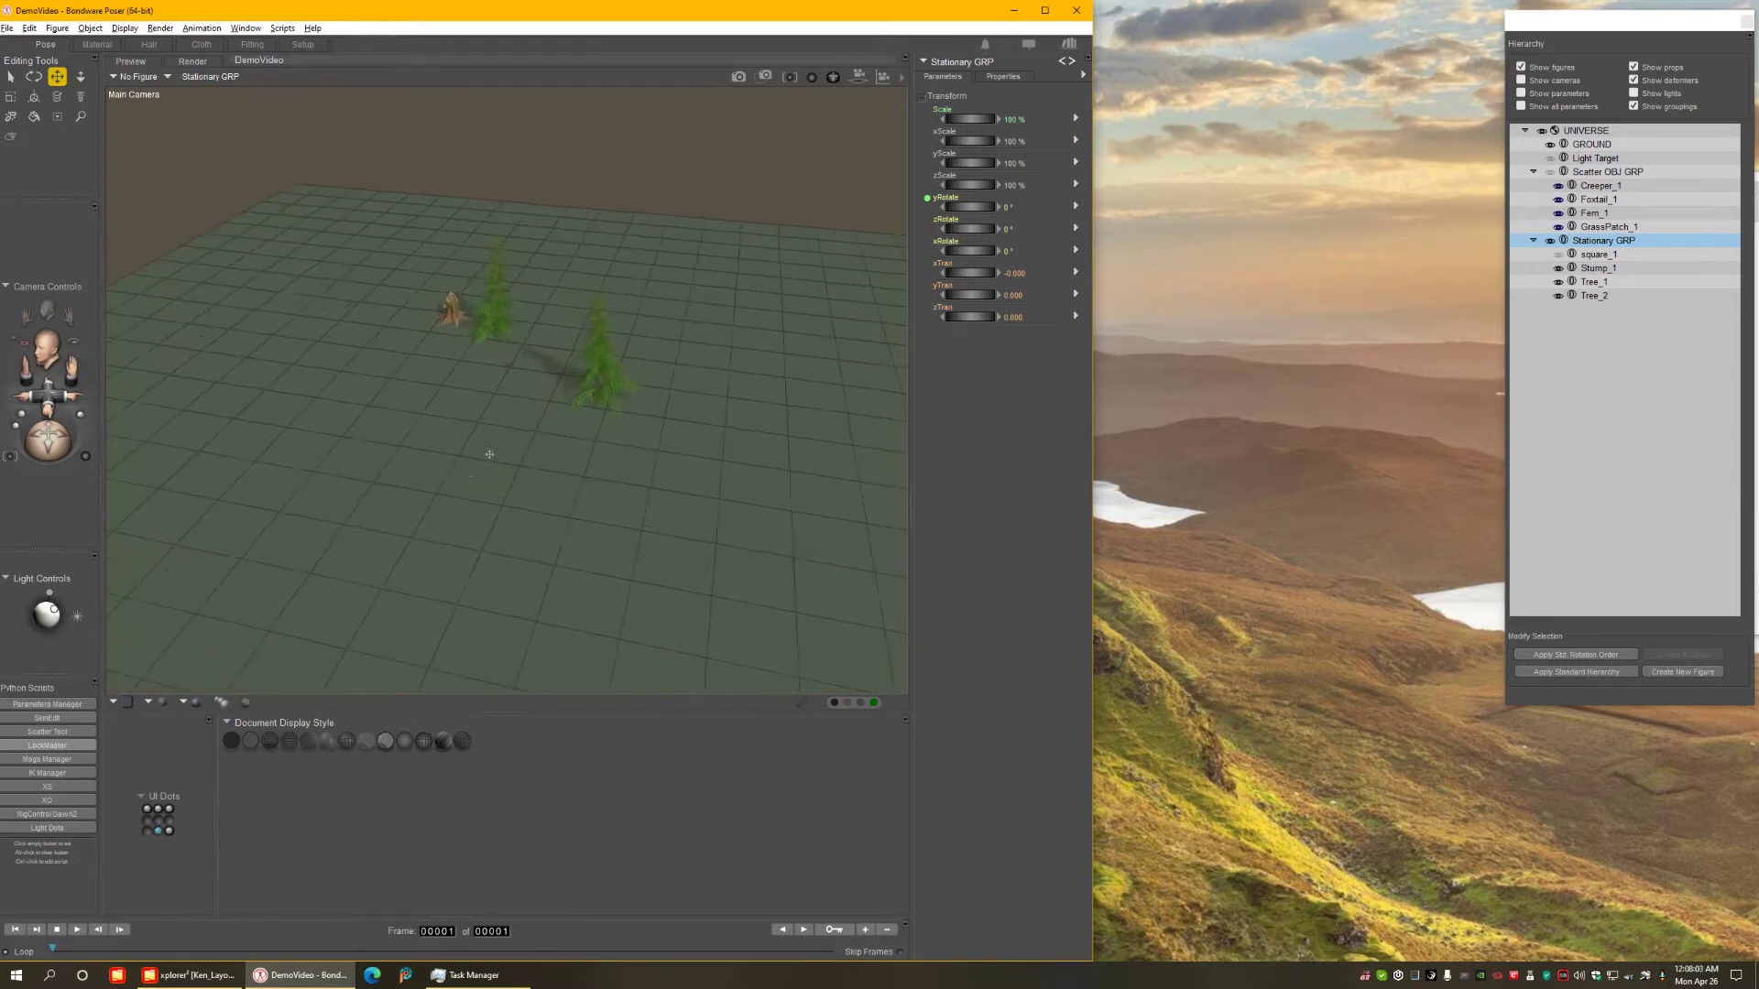
# Select the GROUND plane and set its Scale to 90%.
pyautogui.scroll(-8, 489, 454)
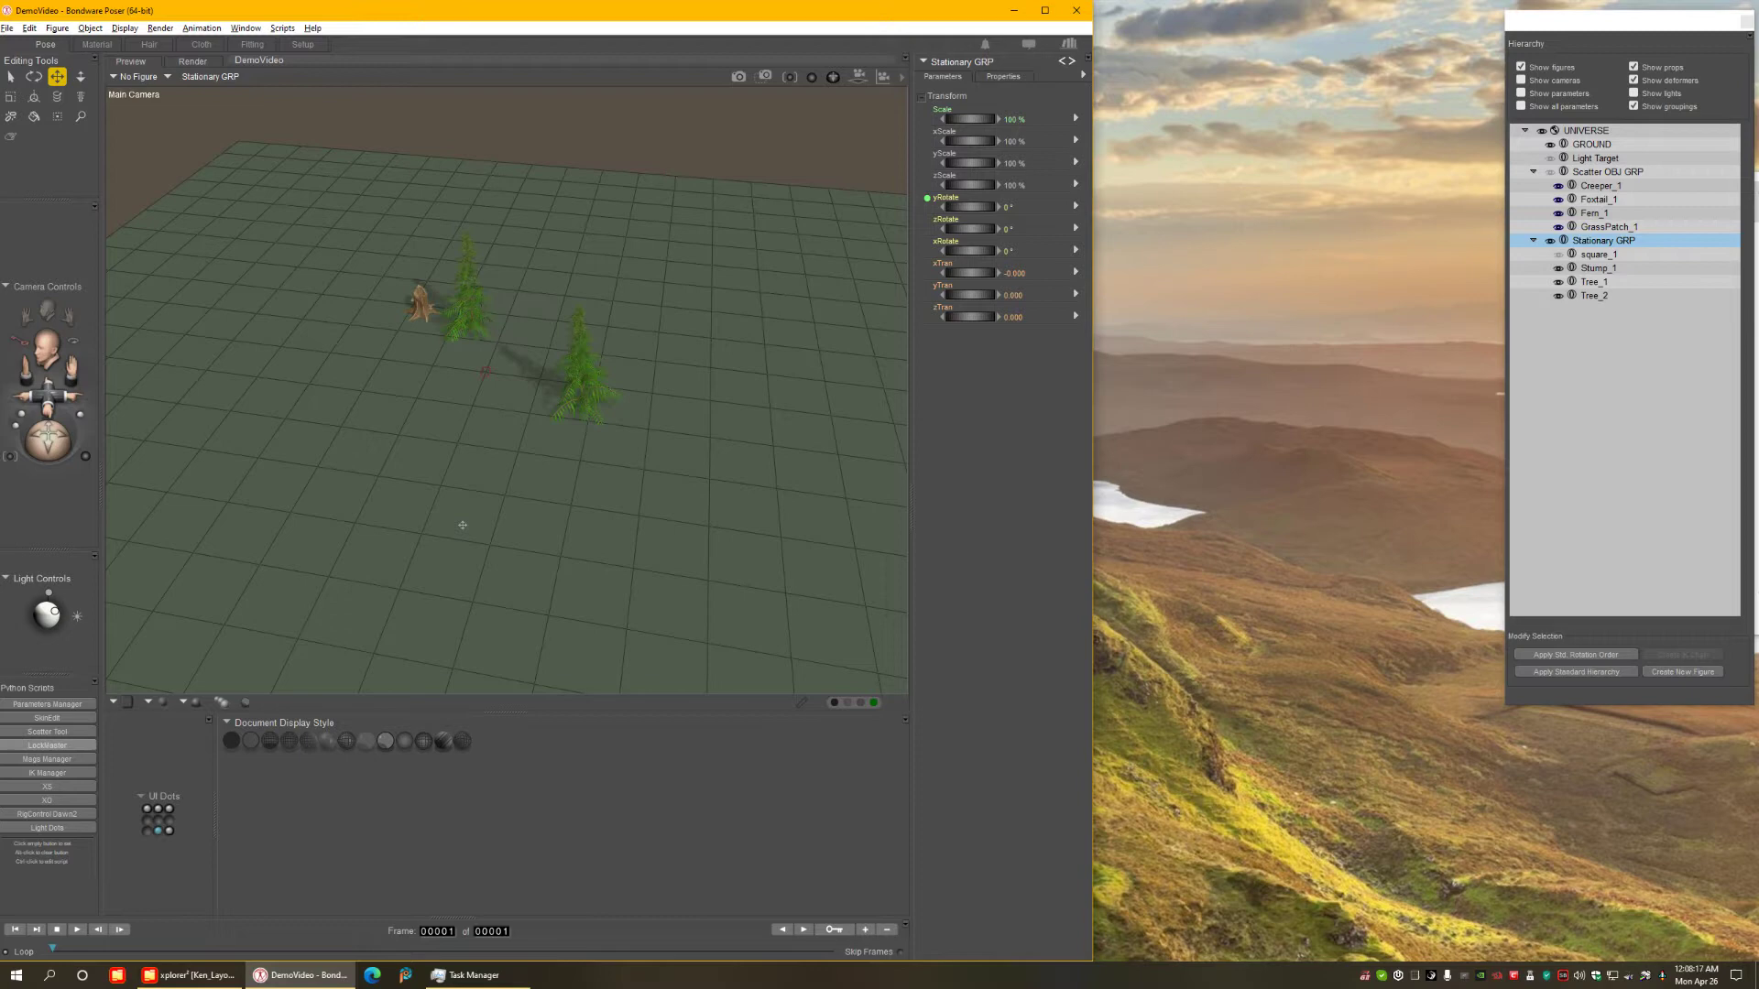
pyautogui.click(463, 525)
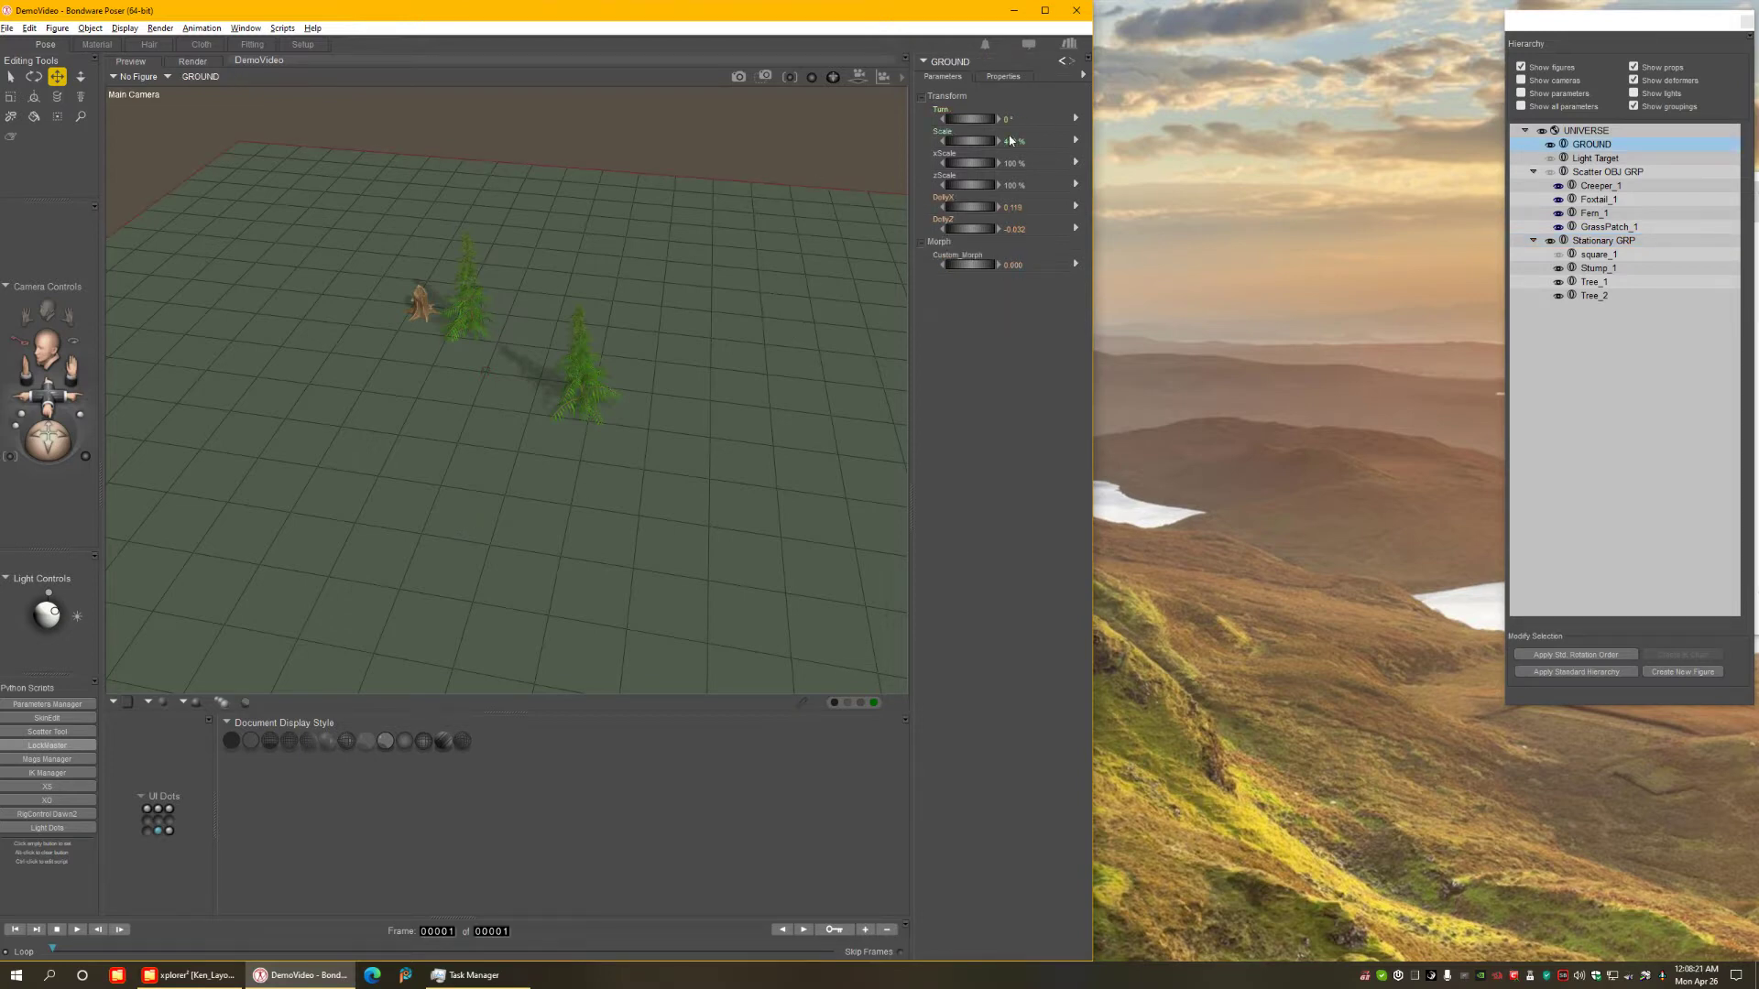
pyautogui.click(1011, 139)
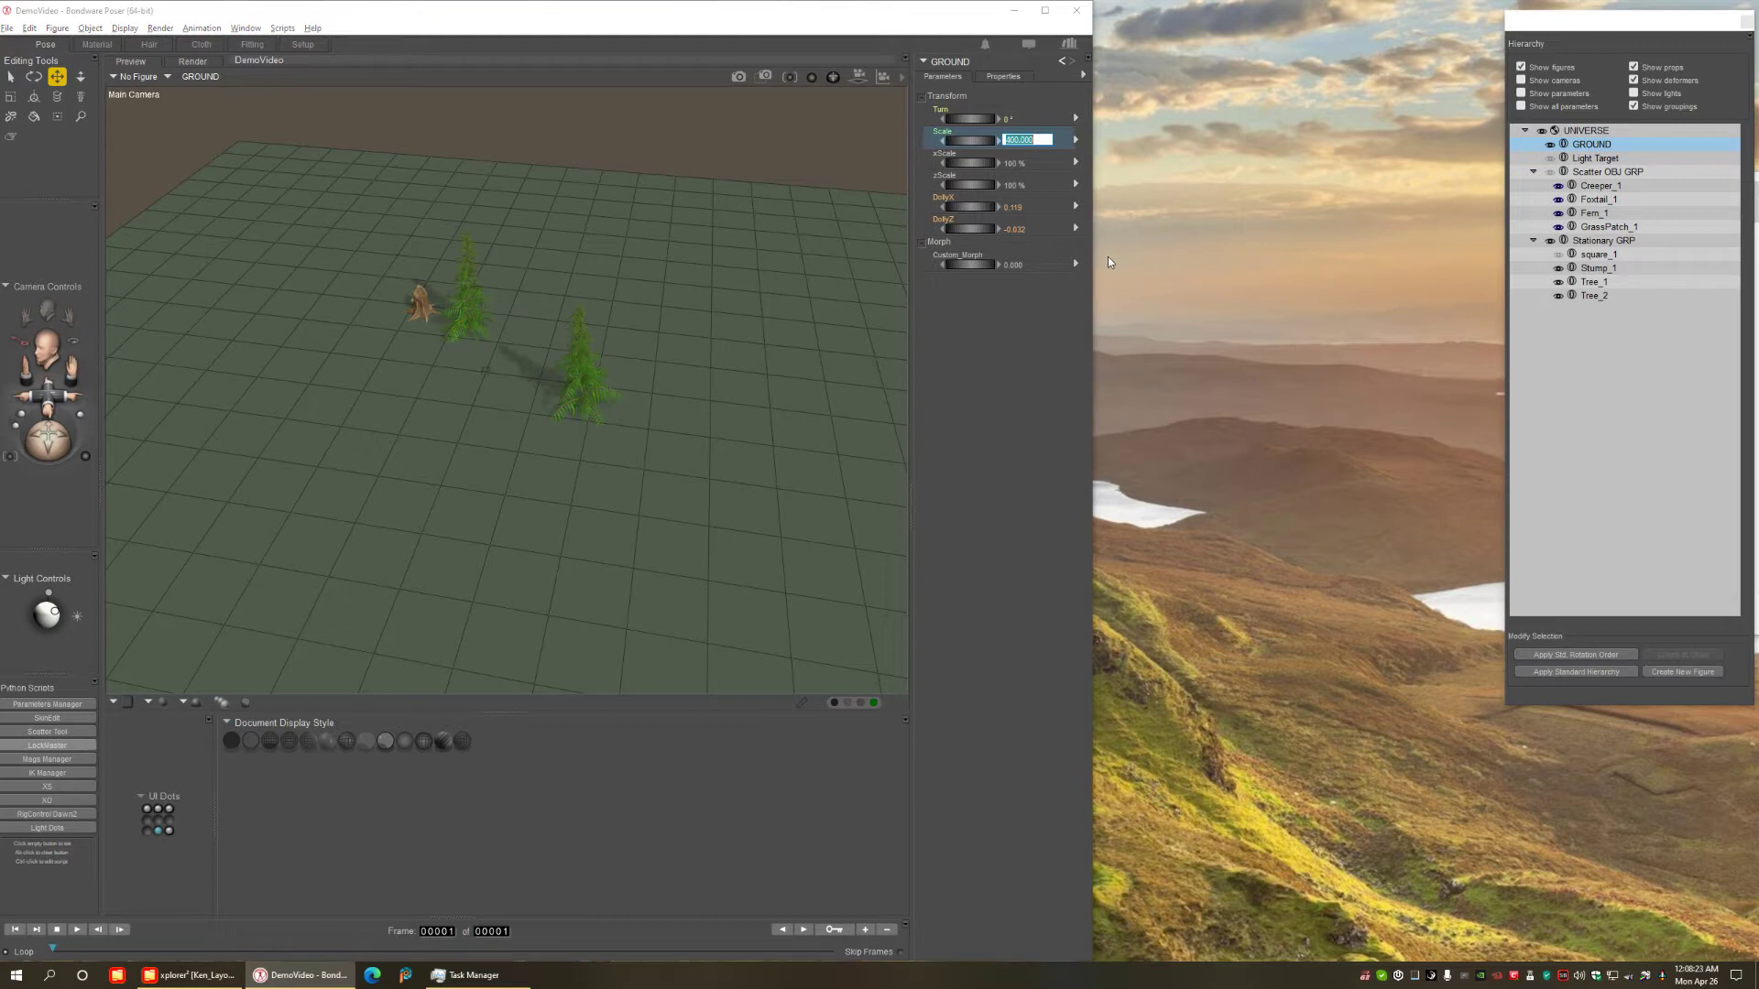
pyautogui.write('90')
pyautogui.press('Return')
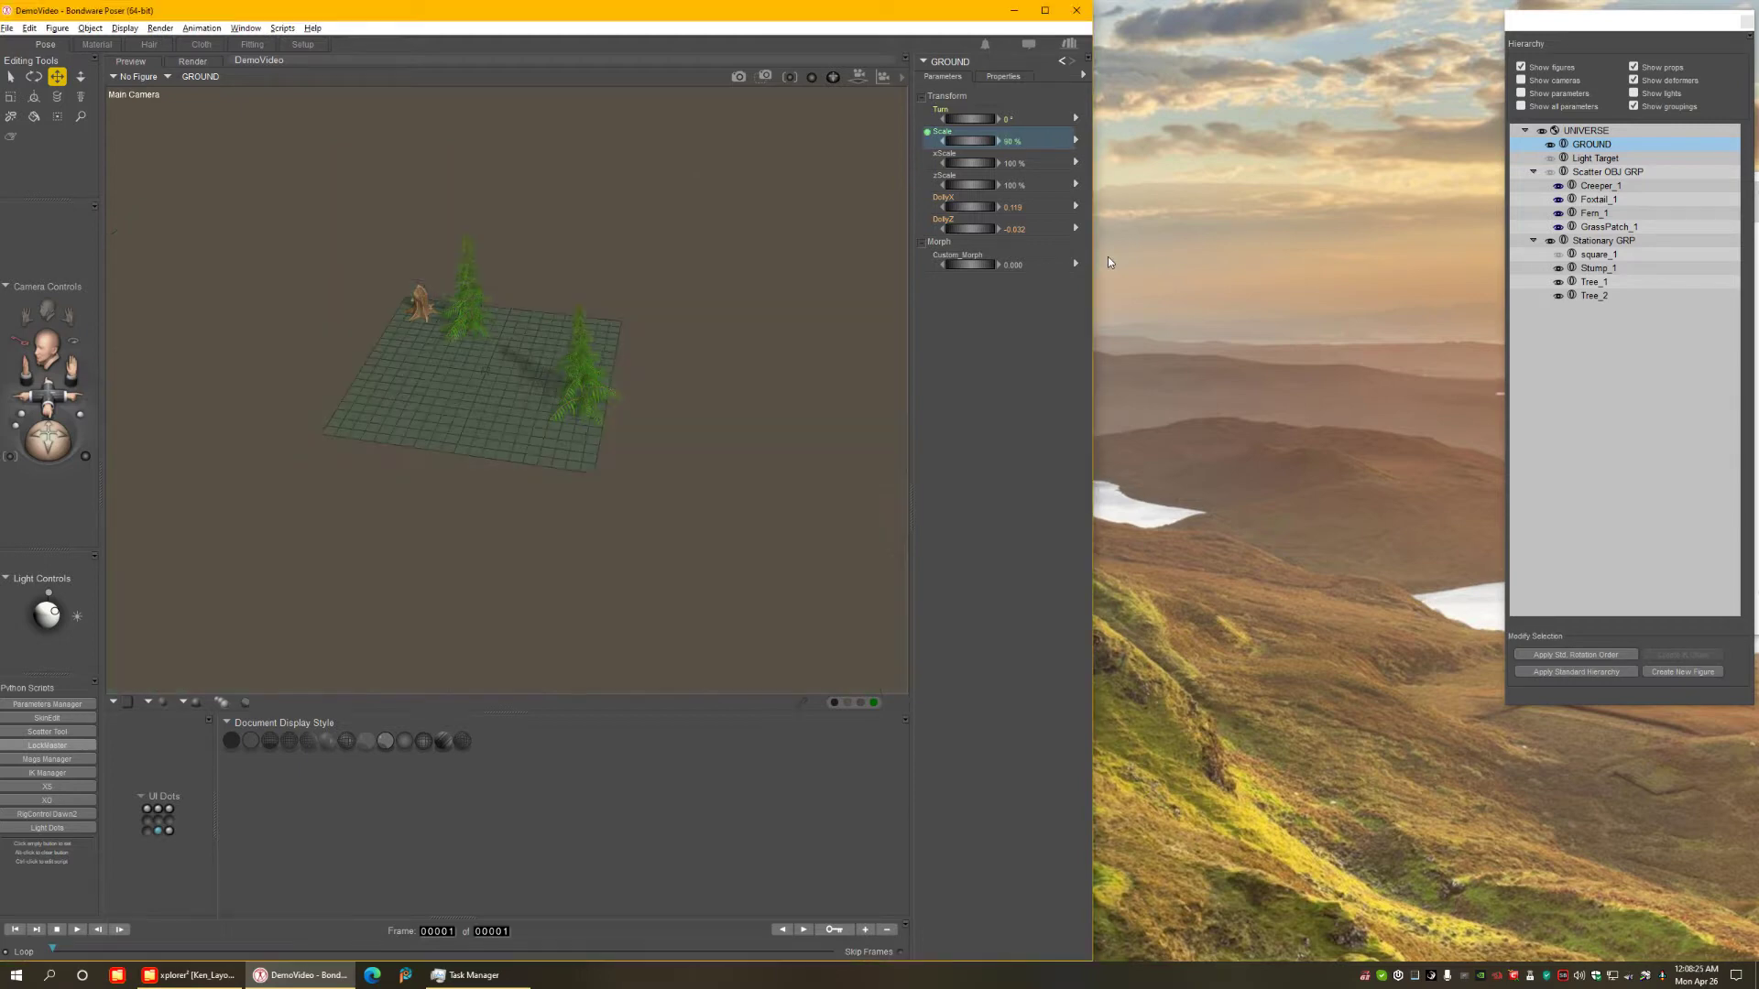
pyautogui.scroll(6, 1108, 256)
pyautogui.scroll(-2, 1107, 257)
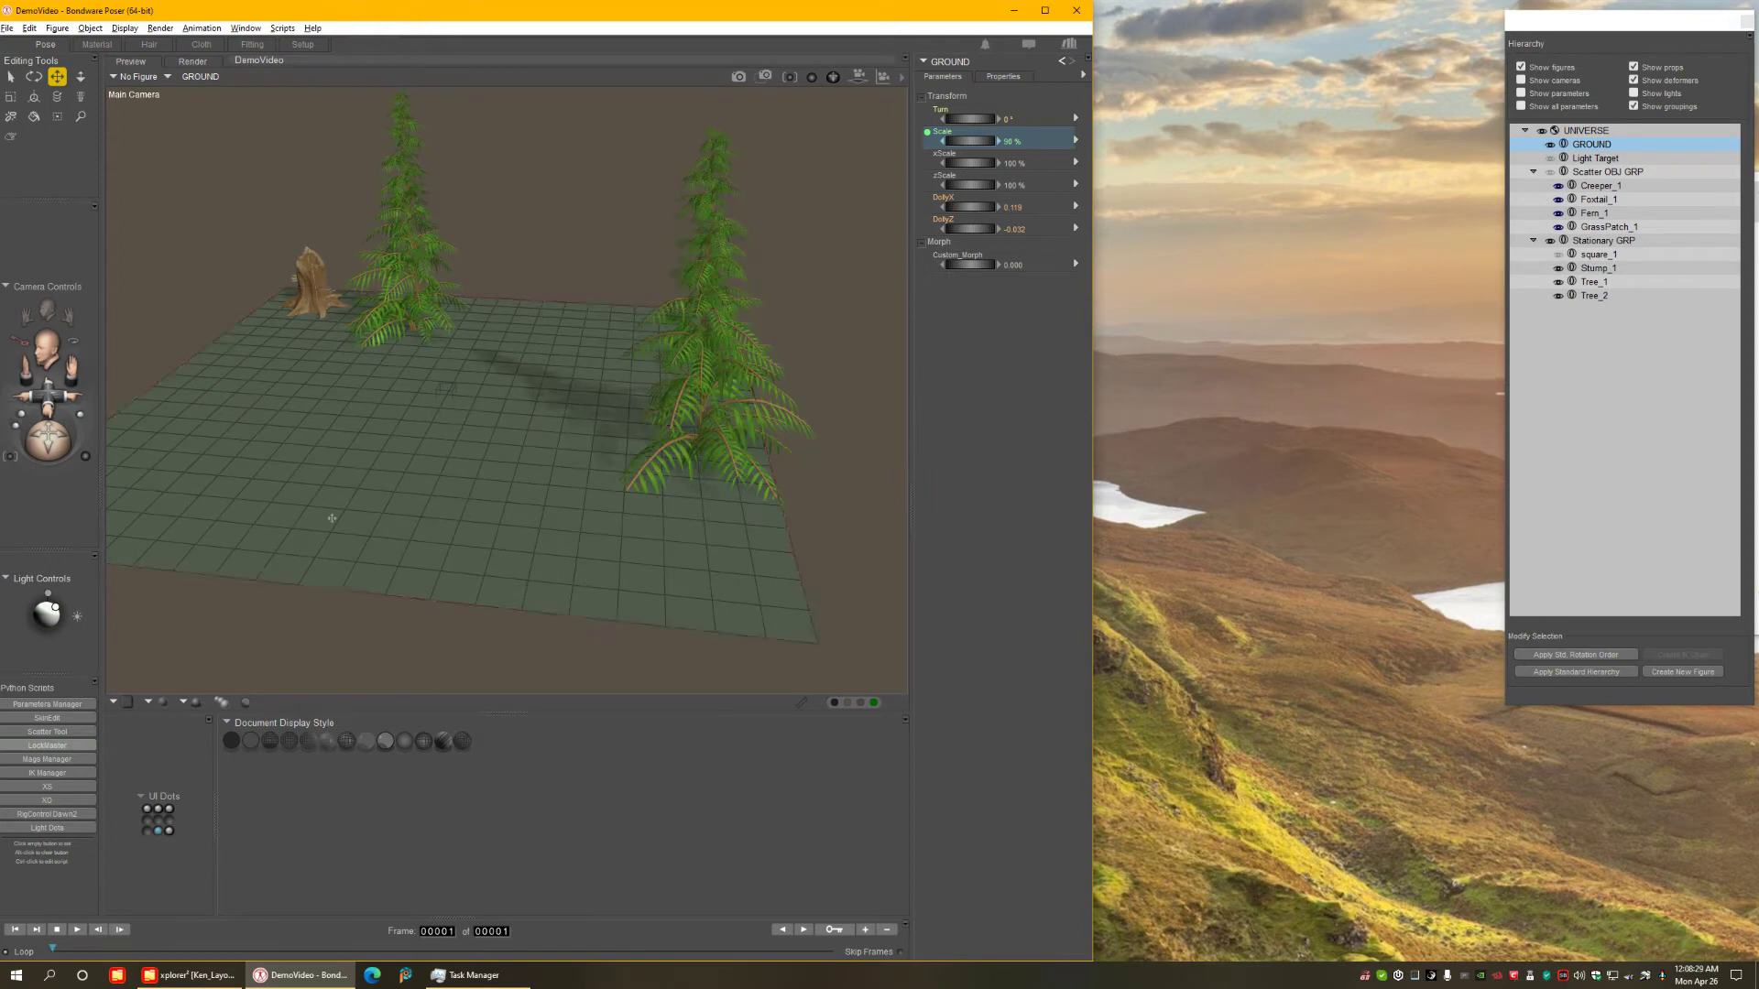
pyautogui.moveTo(332, 518); pyautogui.dragTo(567, 586, button='middle')
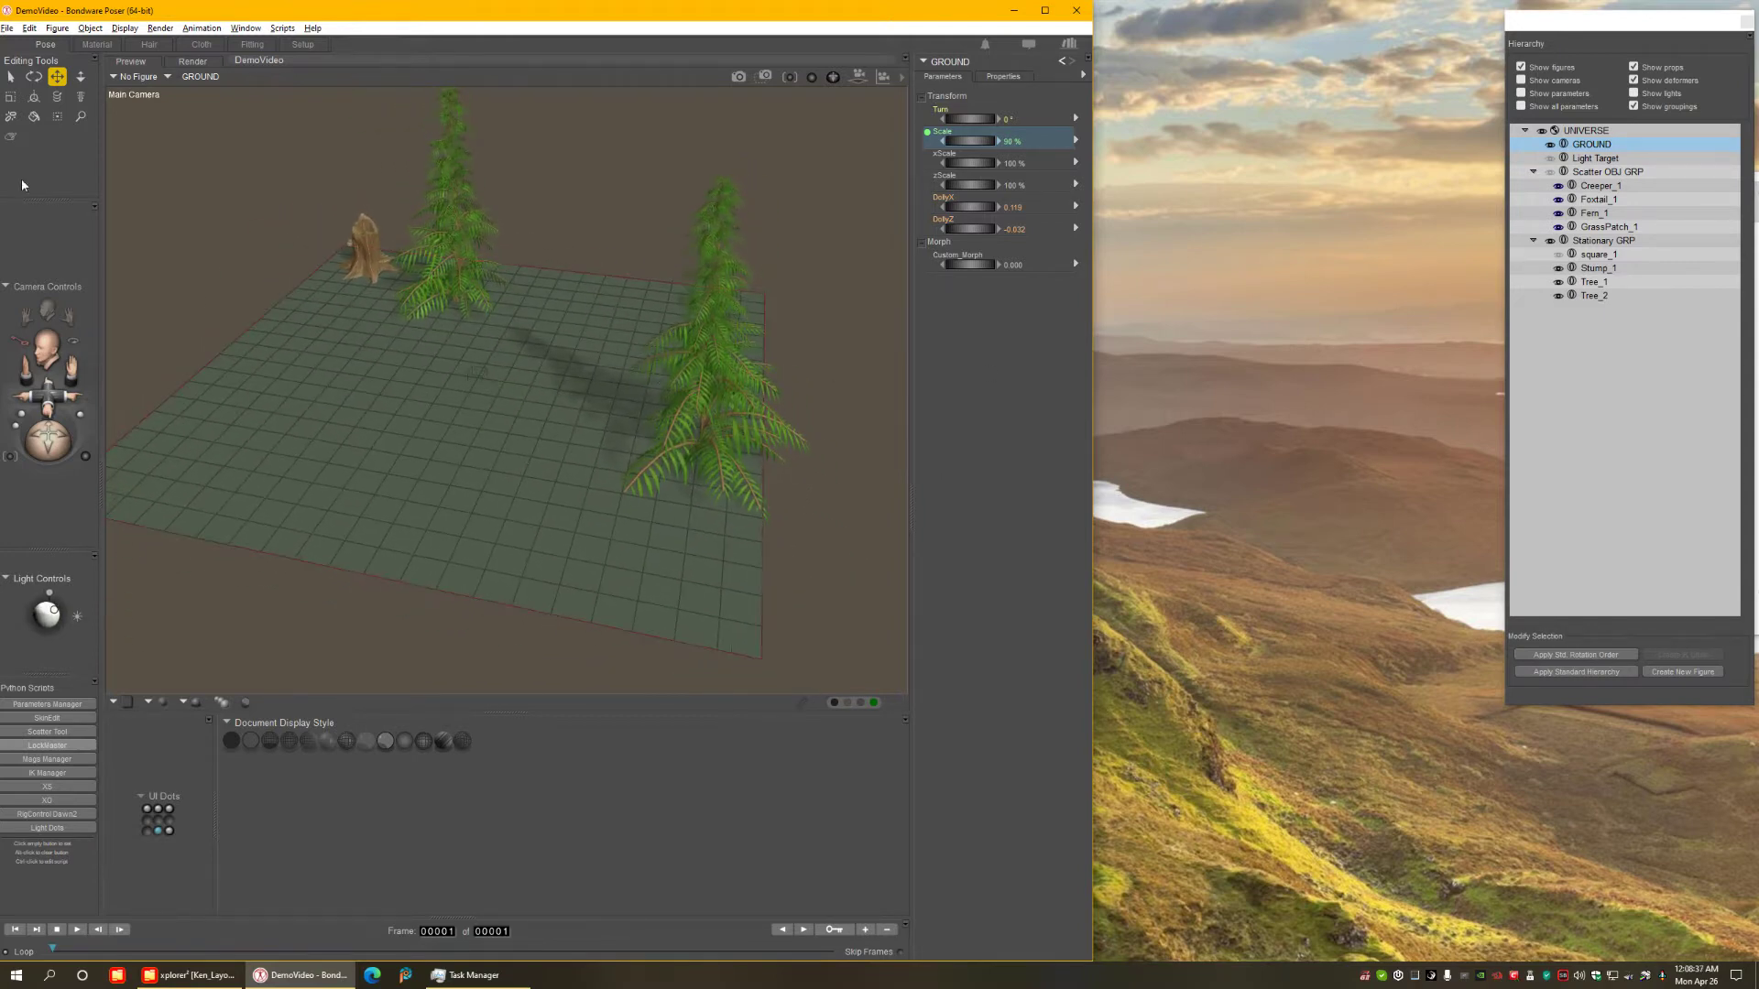
# Open the Morphing Tool for GROUND and set its Pull action relative to Surface.
pyautogui.click(12, 136)
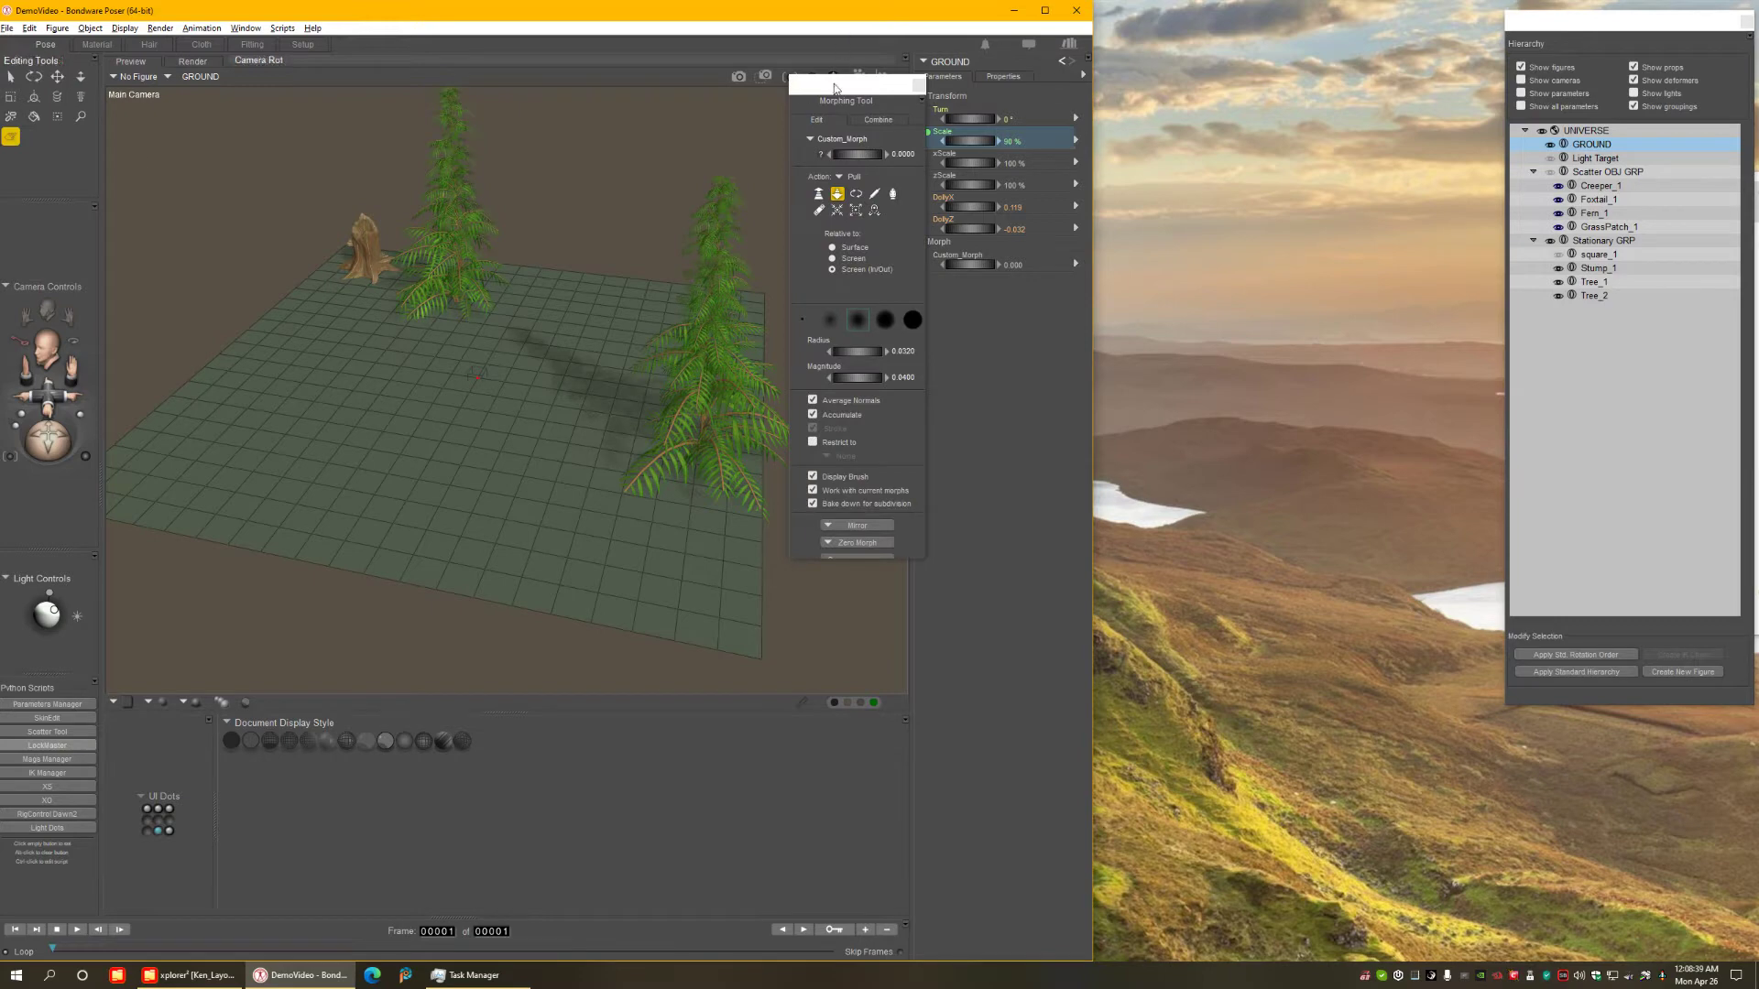
pyautogui.moveTo(829, 84); pyautogui.dragTo(1174, 53)
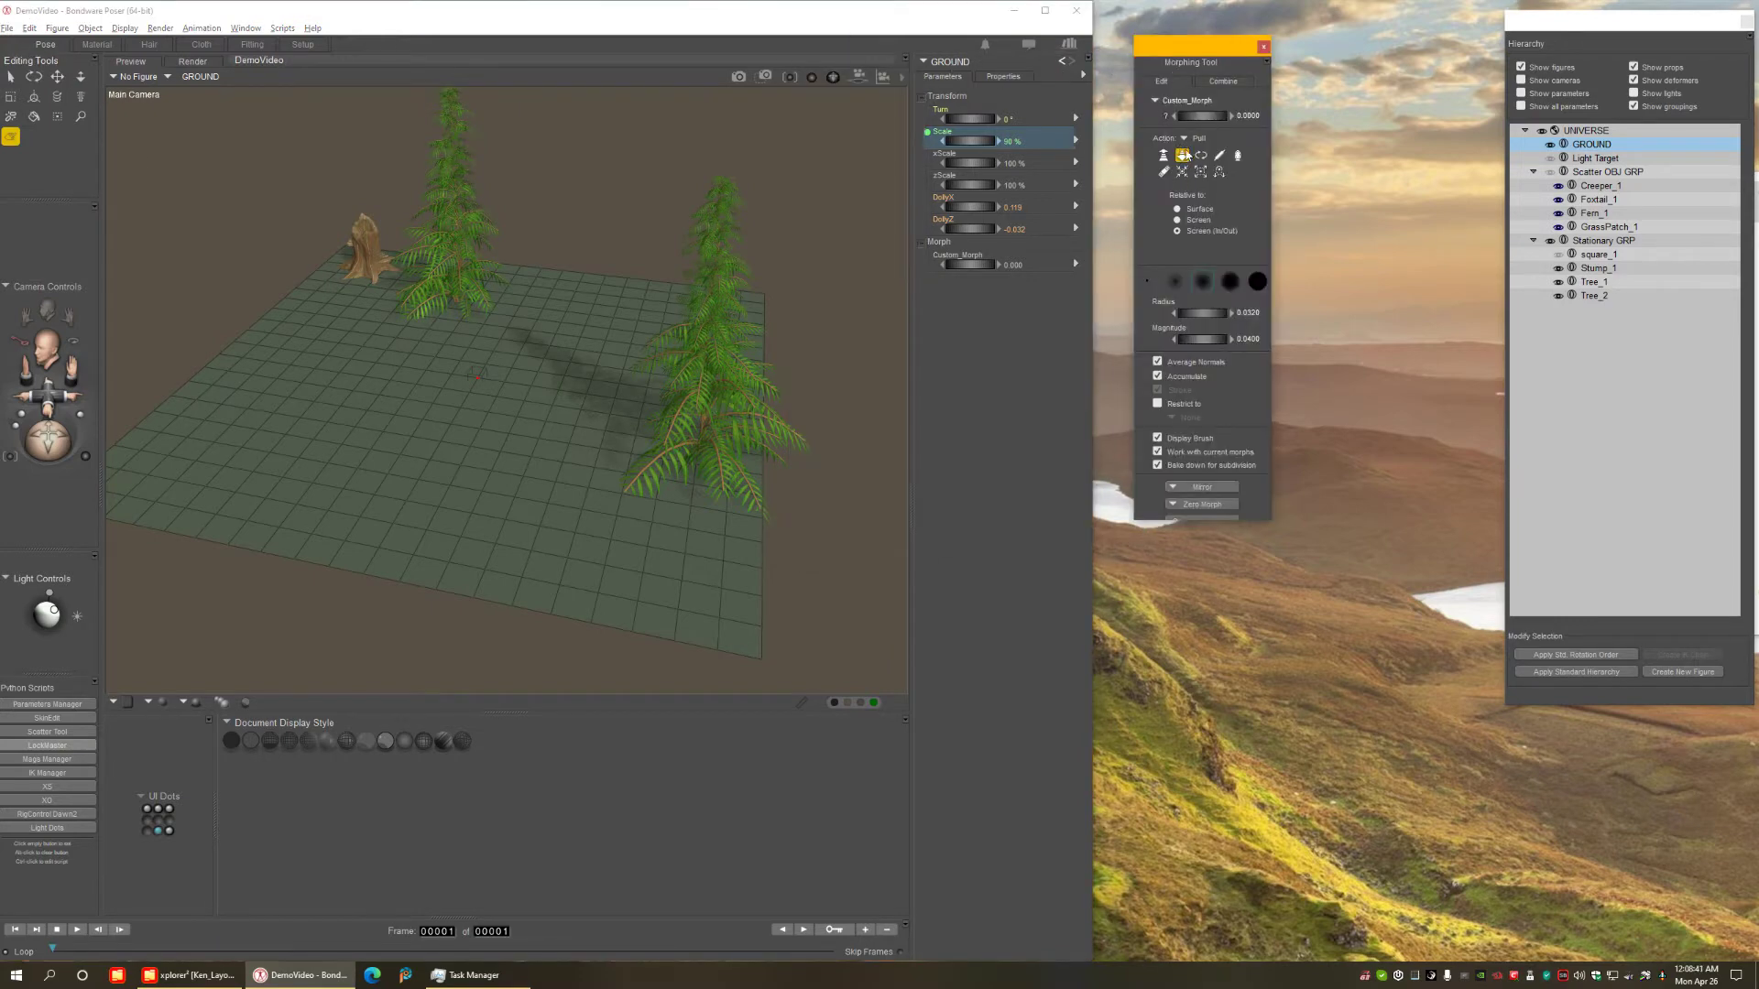
pyautogui.click(1182, 156)
pyautogui.click(1205, 210)
# Set GROUND's Custom_Morph to 1.000 to form the uneven terrain, check its shape, and close the Morphing Tool.
pyautogui.moveTo(969, 269); pyautogui.dragTo(1031, 270)
pyautogui.moveTo(527, 394); pyautogui.dragTo(655, 316, button='middle')
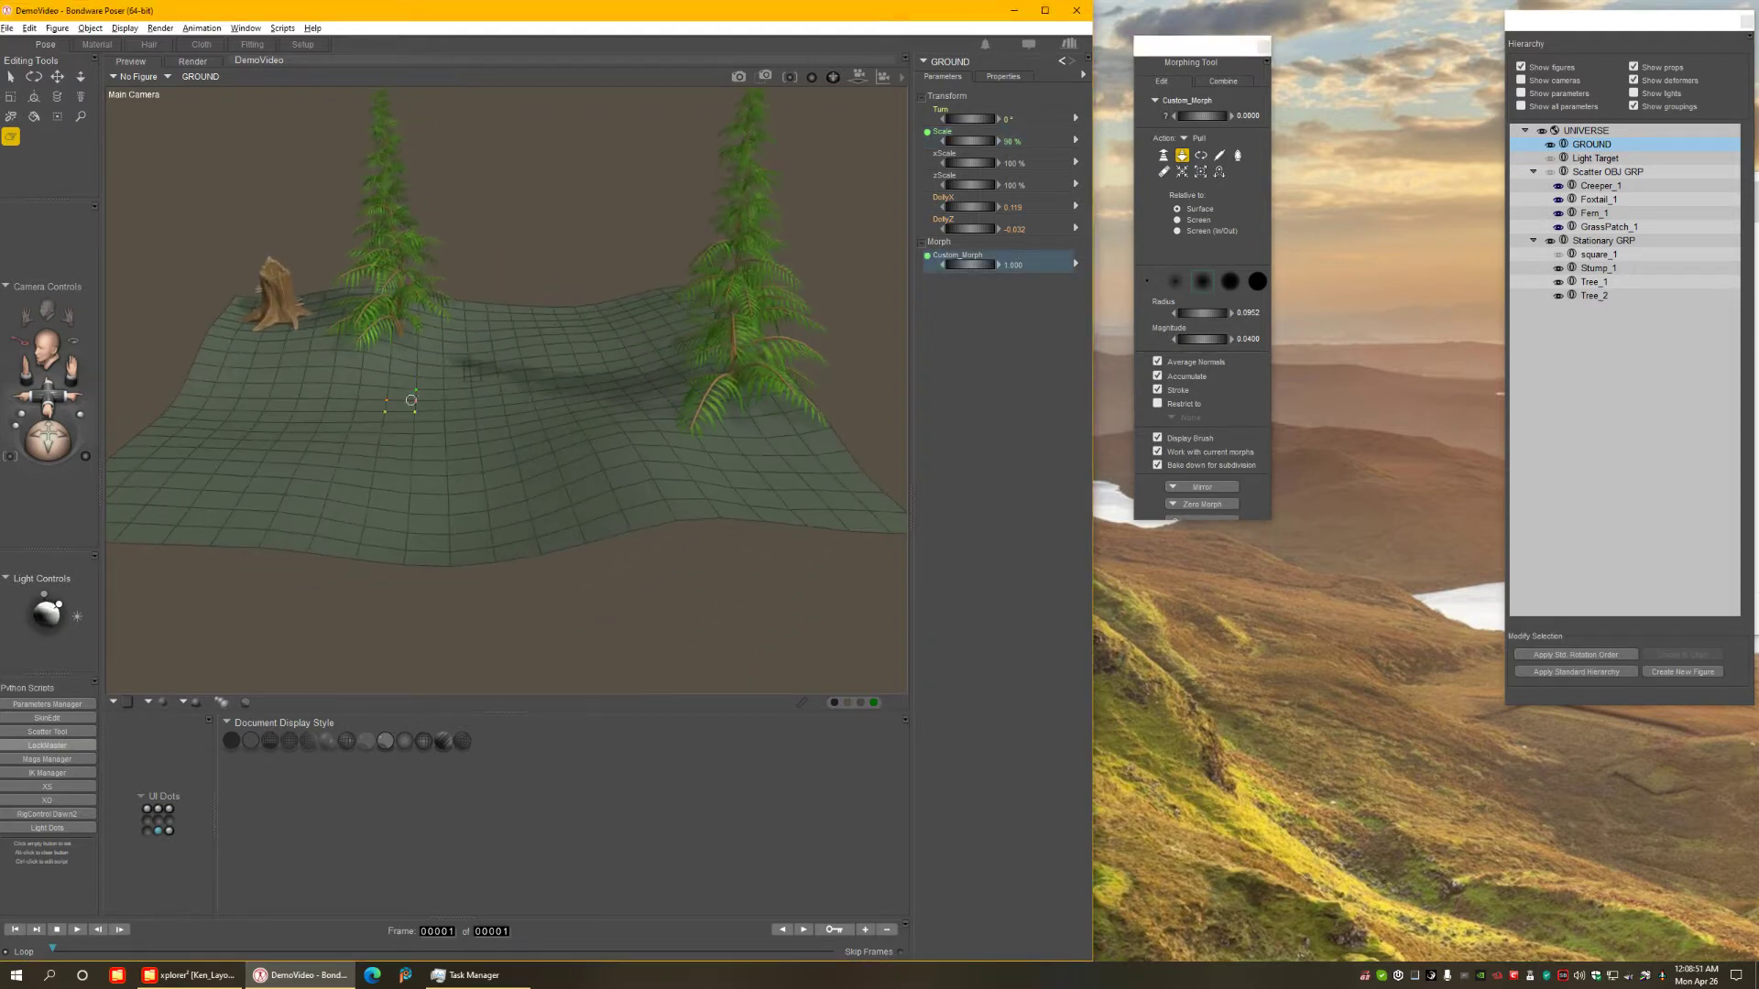
pyautogui.moveTo(397, 437); pyautogui.dragTo(392, 443, button='middle')
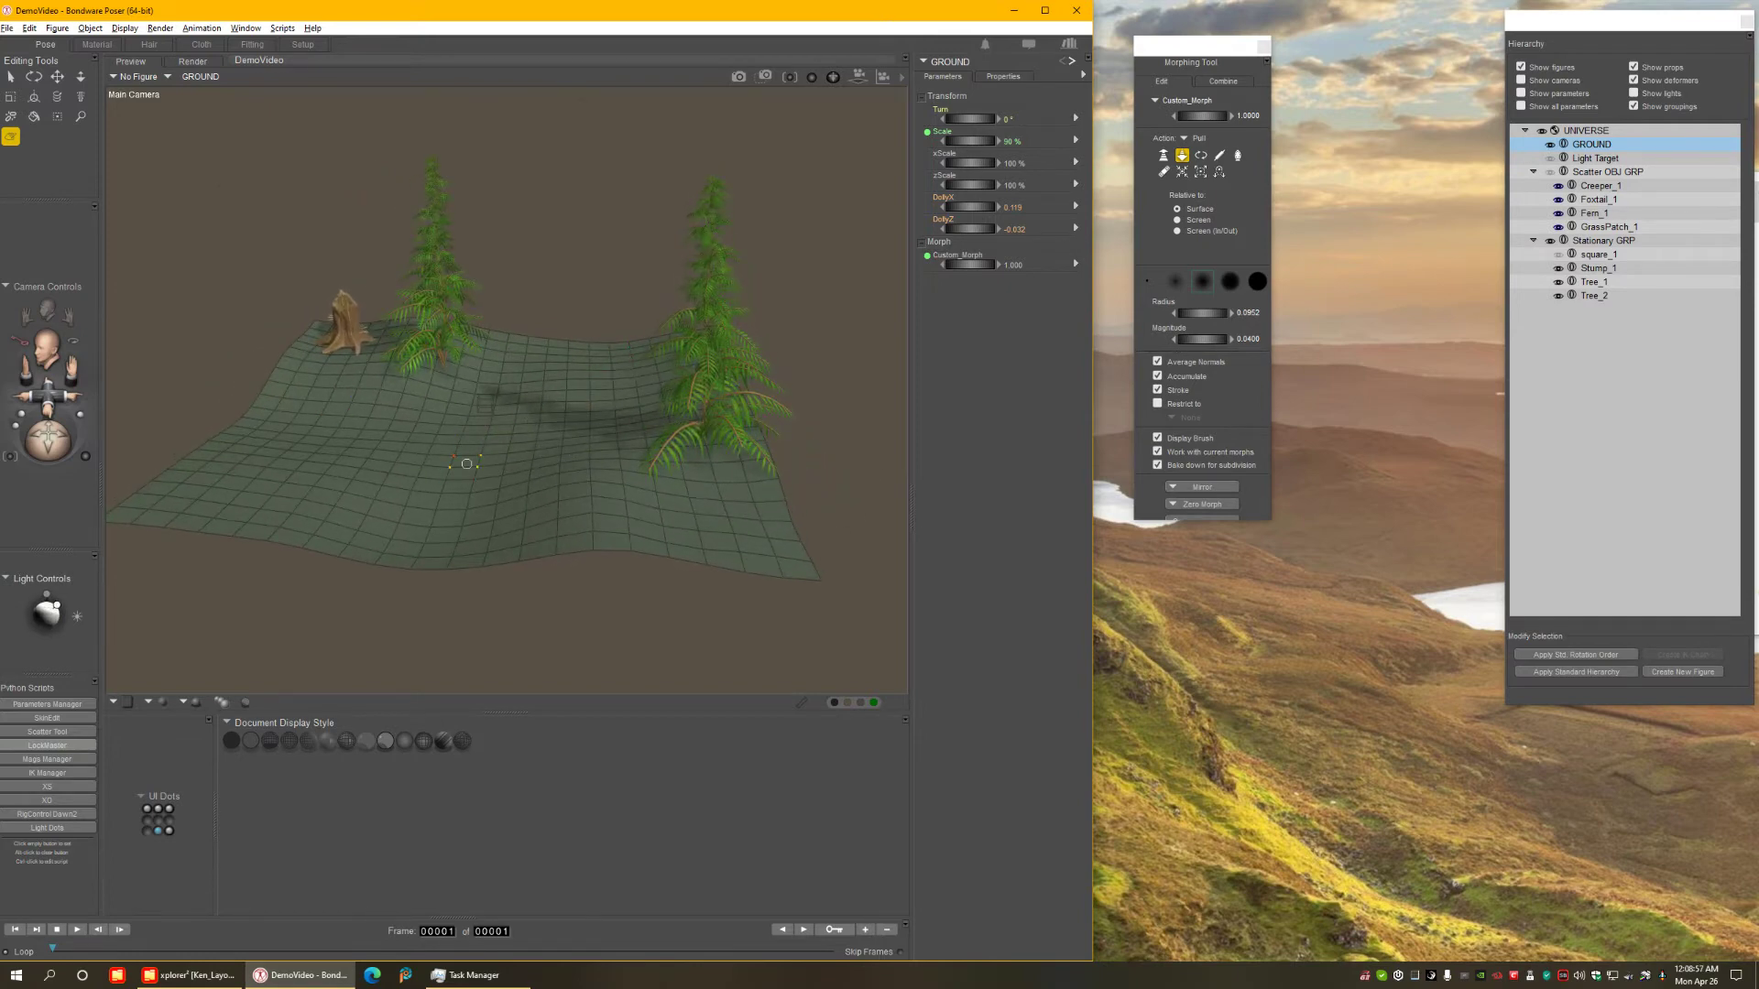
pyautogui.moveTo(509, 463)
pyautogui.mouseDown(button='middle')
pyautogui.moveTo(515, 430)
pyautogui.moveTo(509, 458)
pyautogui.mouseUp(button='middle')
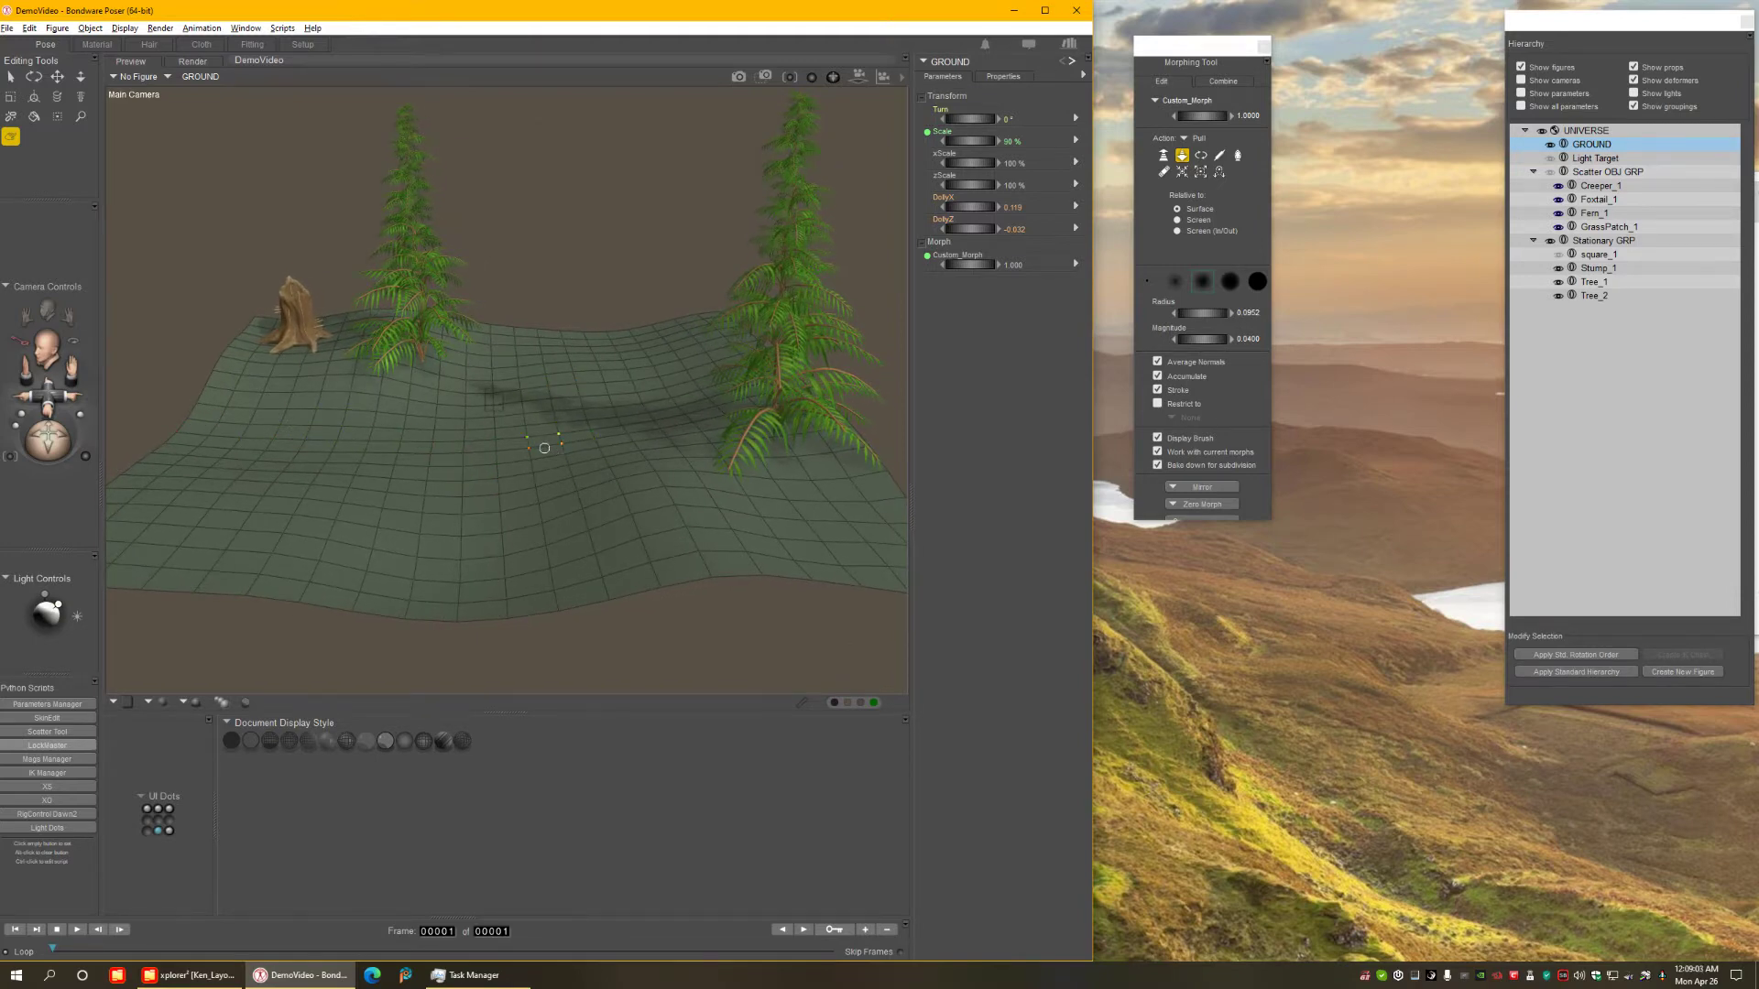
pyautogui.moveTo(544, 448); pyautogui.dragTo(490, 458, button='middle')
pyautogui.click(1264, 47)
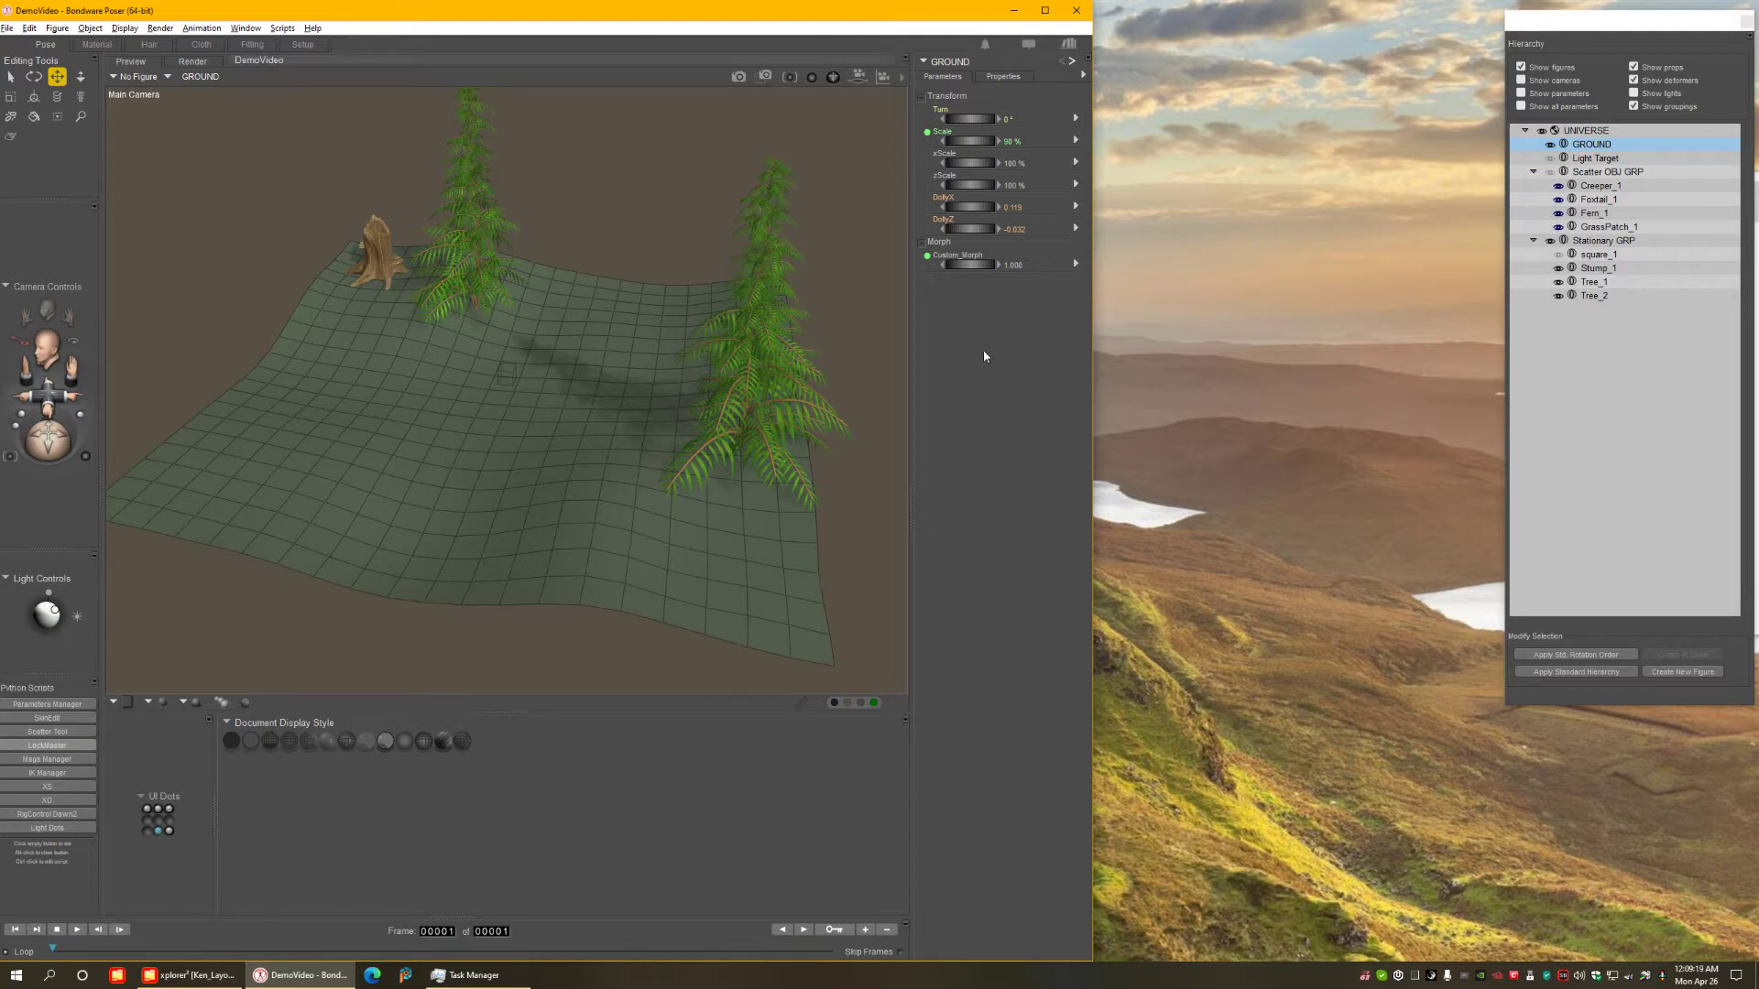
# Make square_1 visible and examine where it intersects the morphed ground from below and above.
pyautogui.click(1558, 255)
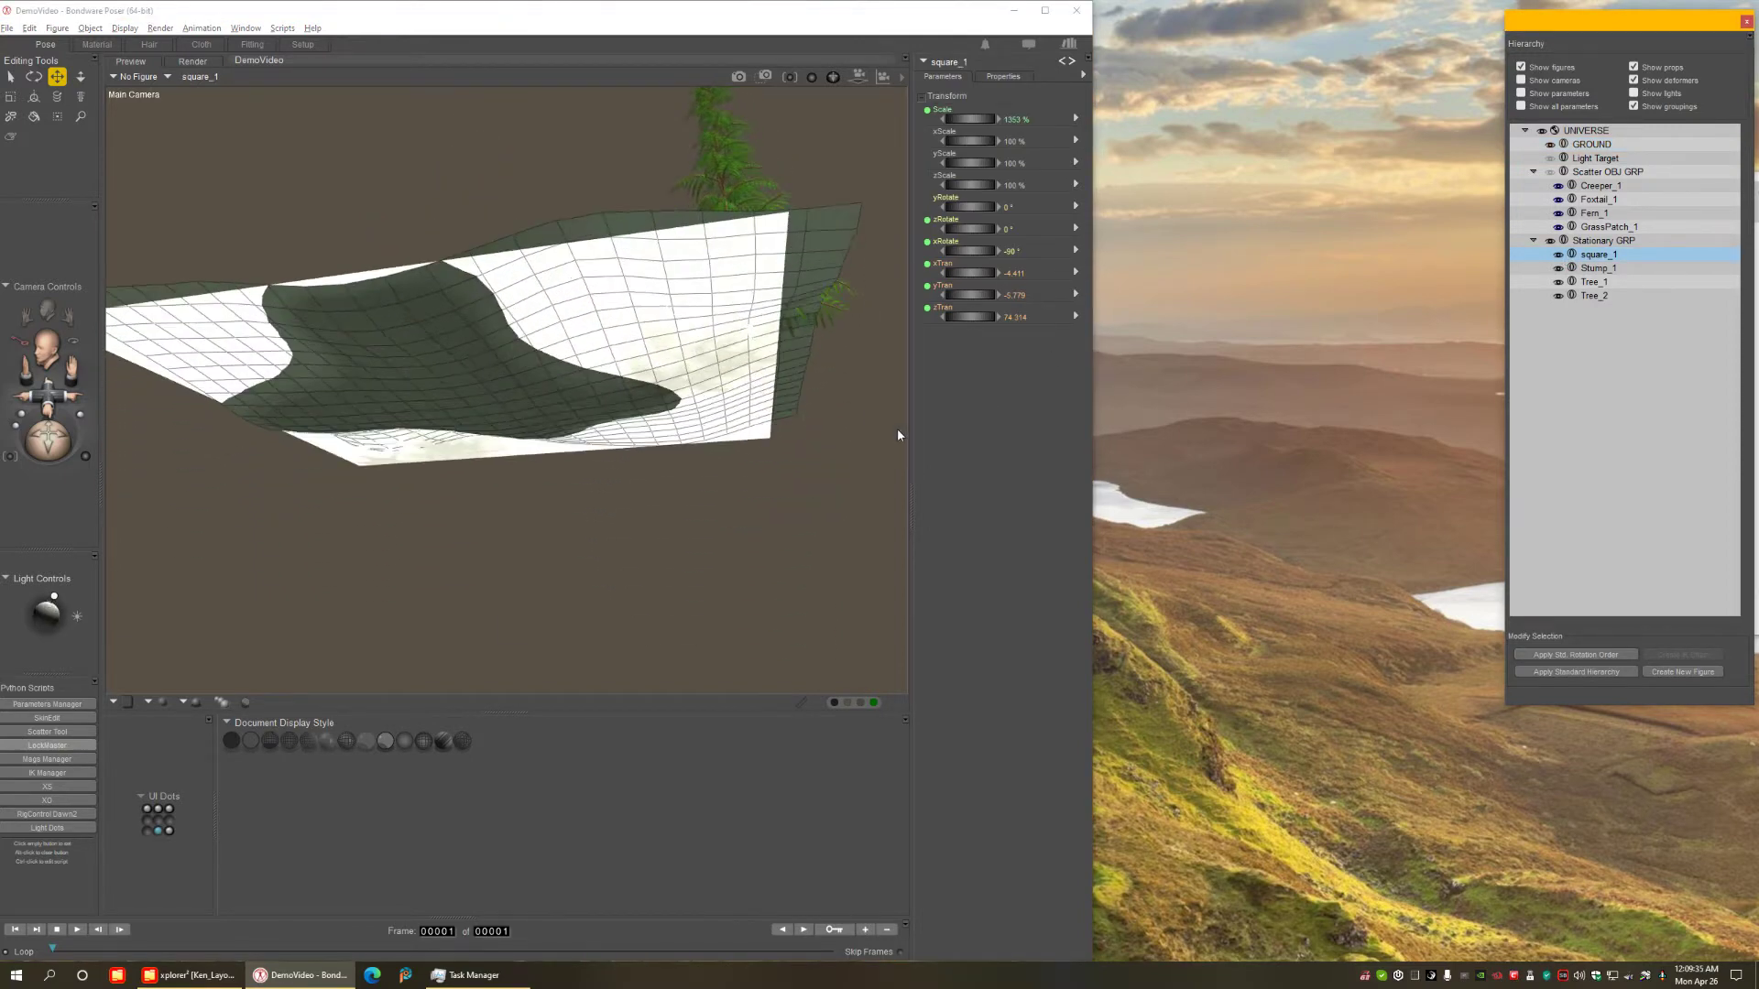
pyautogui.moveTo(604, 439); pyautogui.dragTo(526, 468, button='middle')
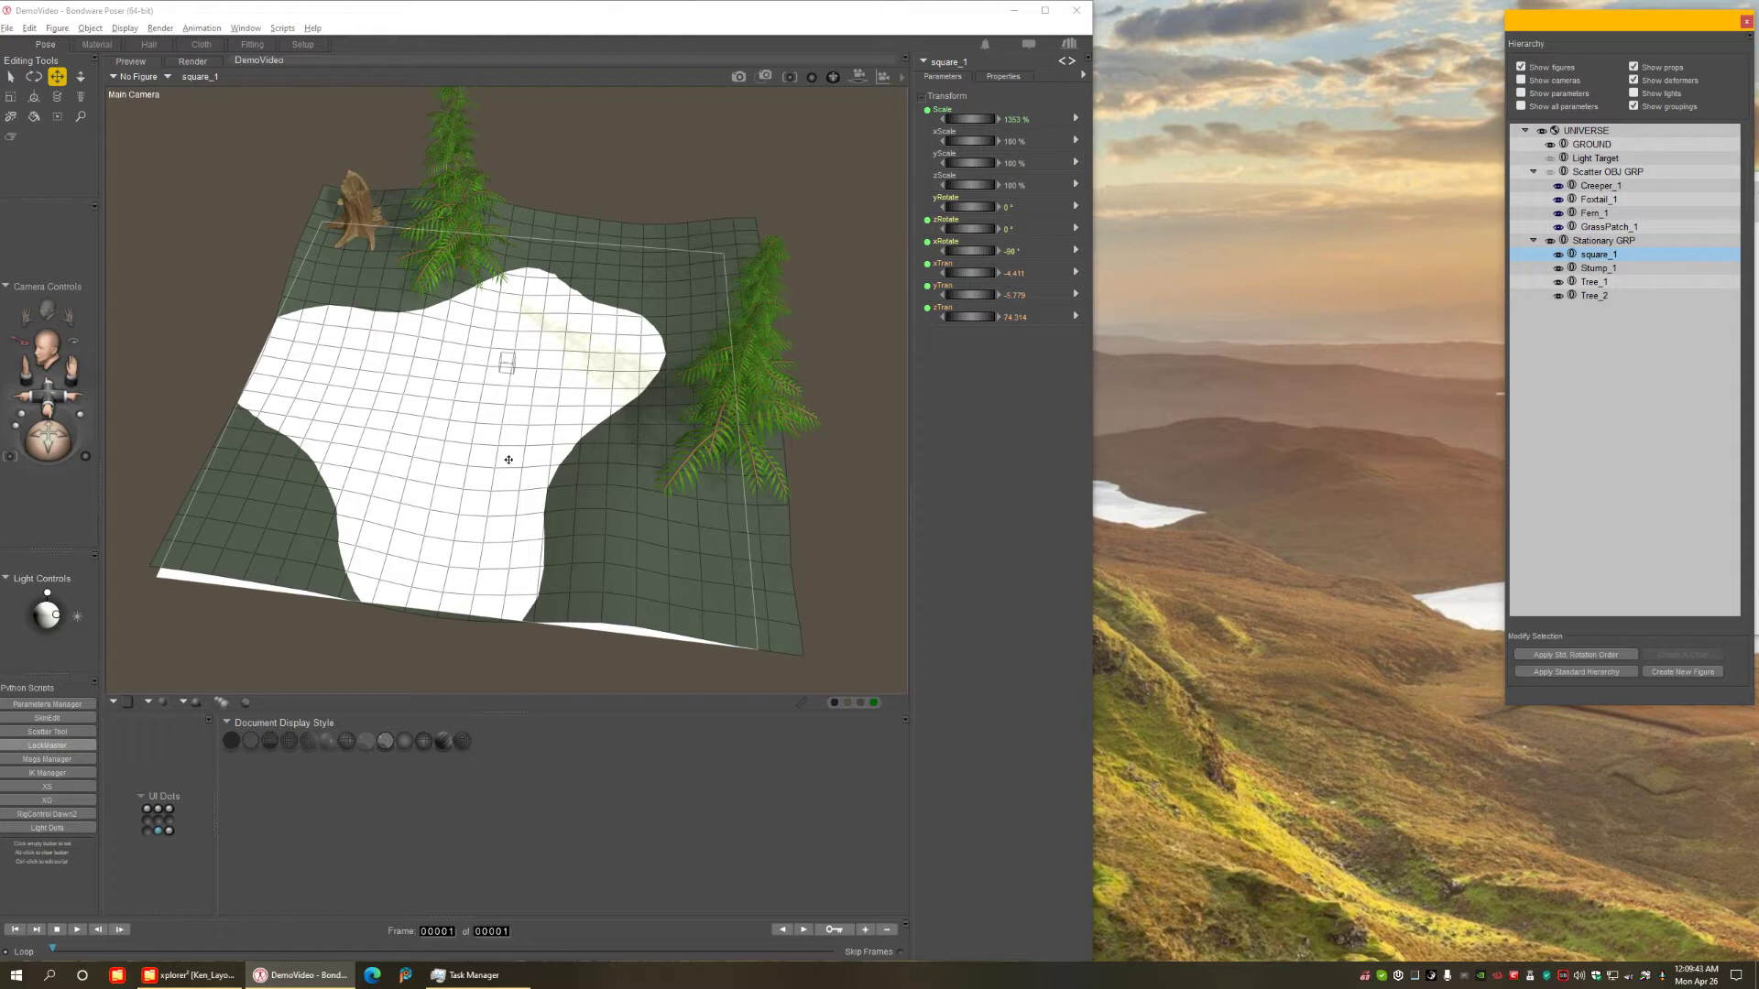
pyautogui.moveTo(508, 459); pyautogui.dragTo(504, 402, button='middle')
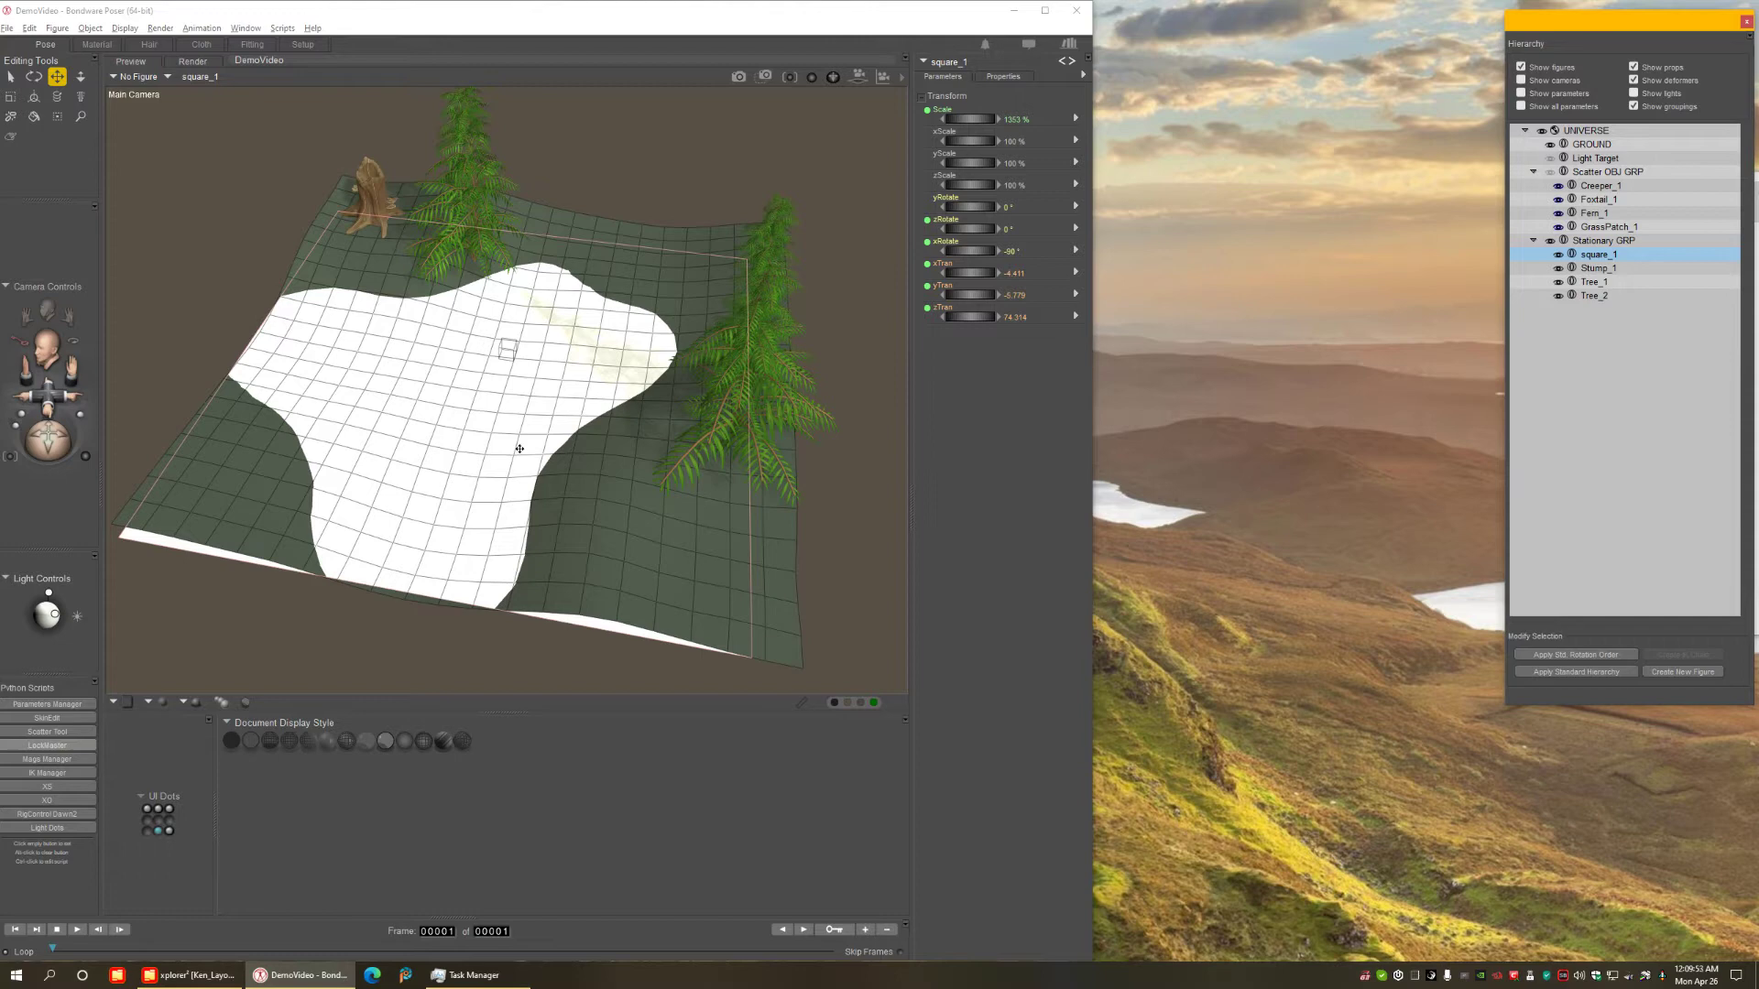
pyautogui.scroll(3, 509, 442)
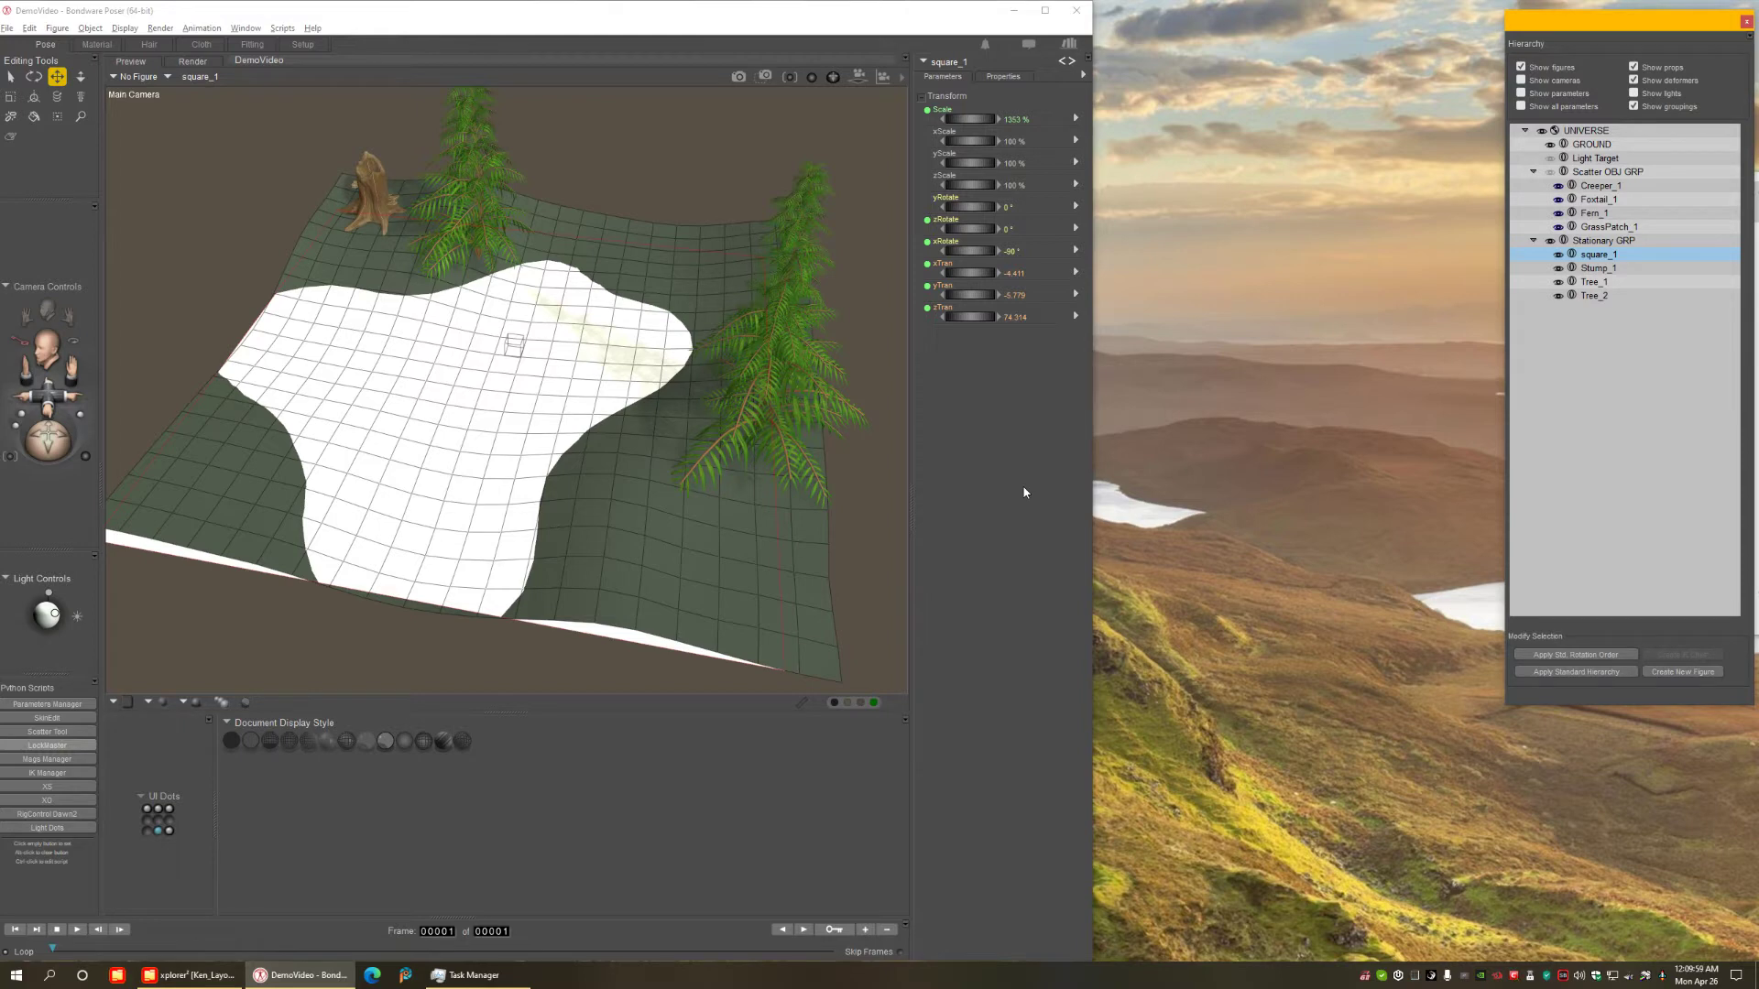
pyautogui.hotkey('ctrl', 'r')
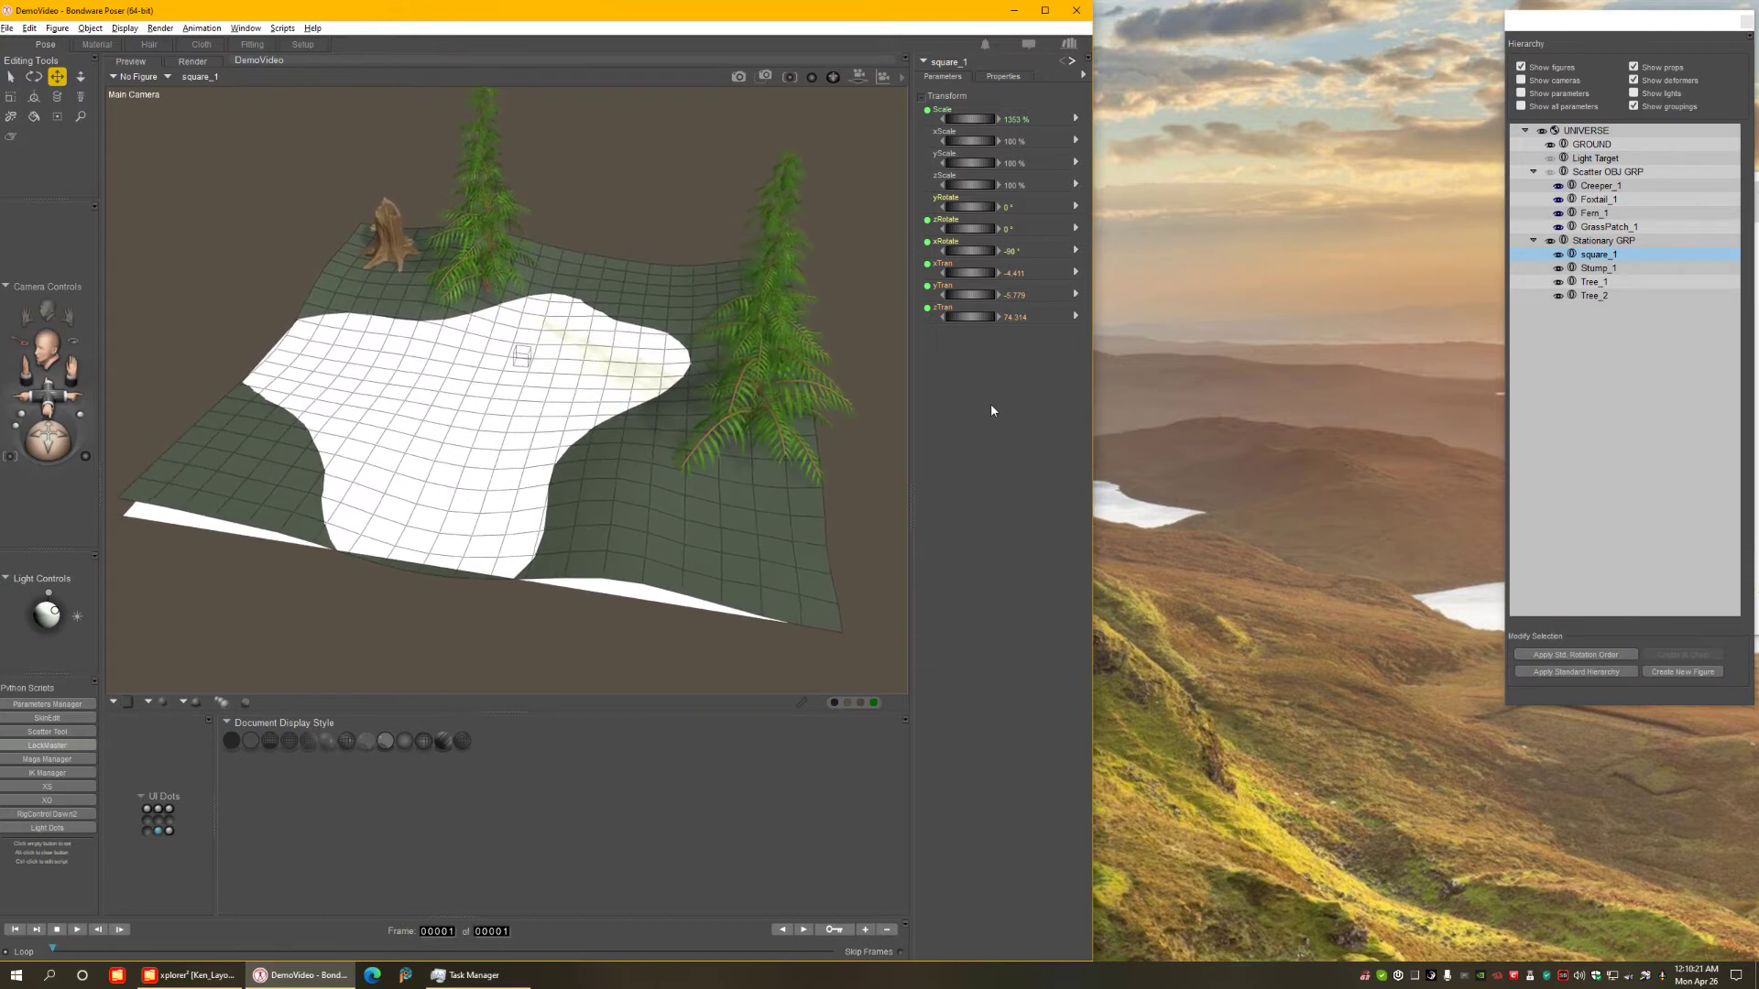
# Open the Scatter Tool, check the Group choices for the GROUND scatter plane, and close the tool.
pyautogui.click(59, 735)
pyautogui.moveTo(1092, 57); pyautogui.dragTo(1215, 22)
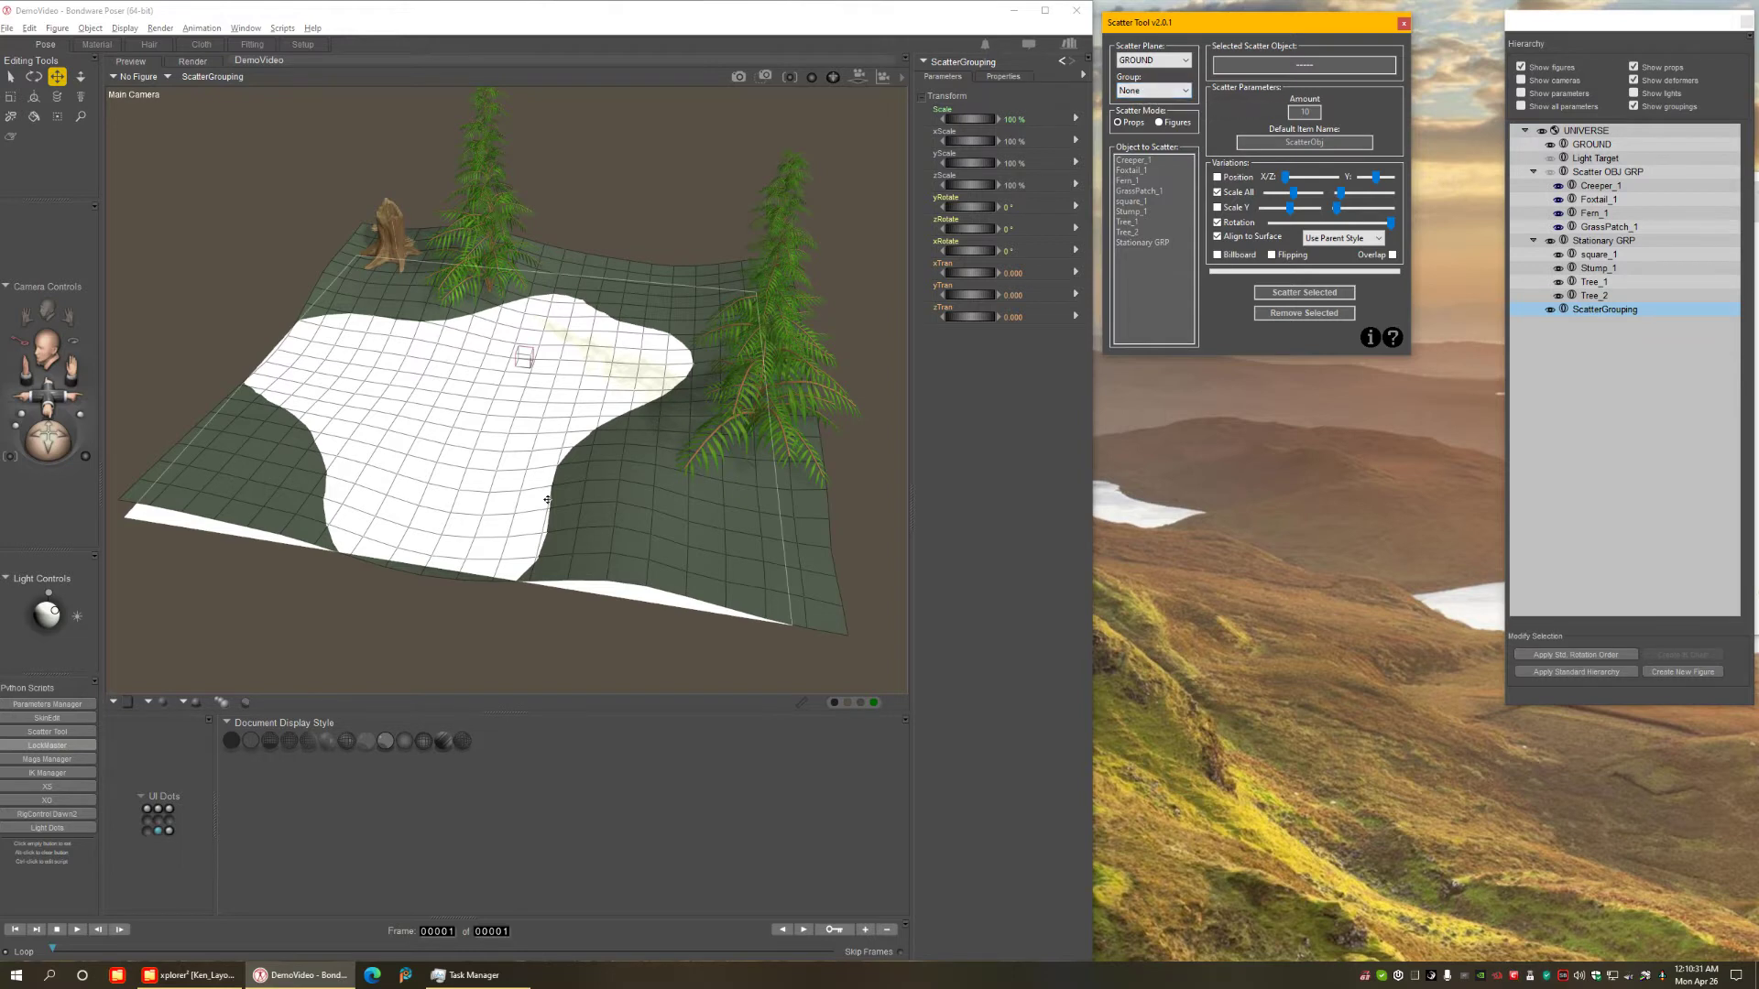
pyautogui.click(1150, 91)
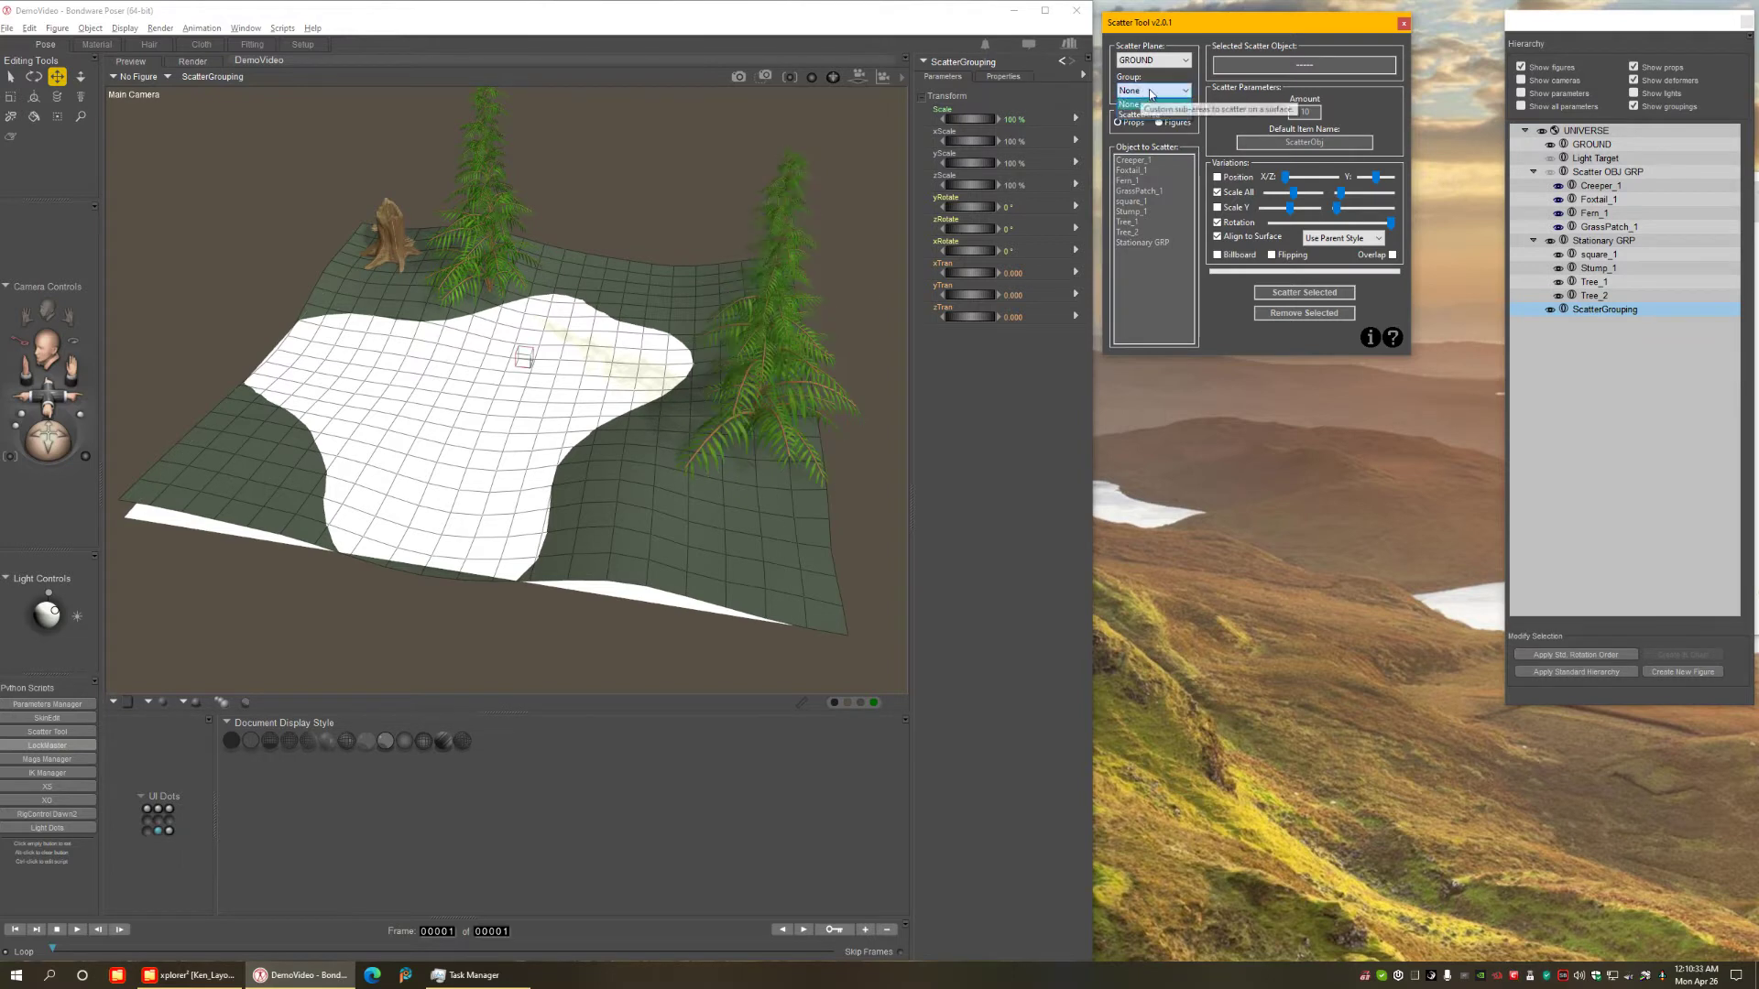
pyautogui.click(1403, 23)
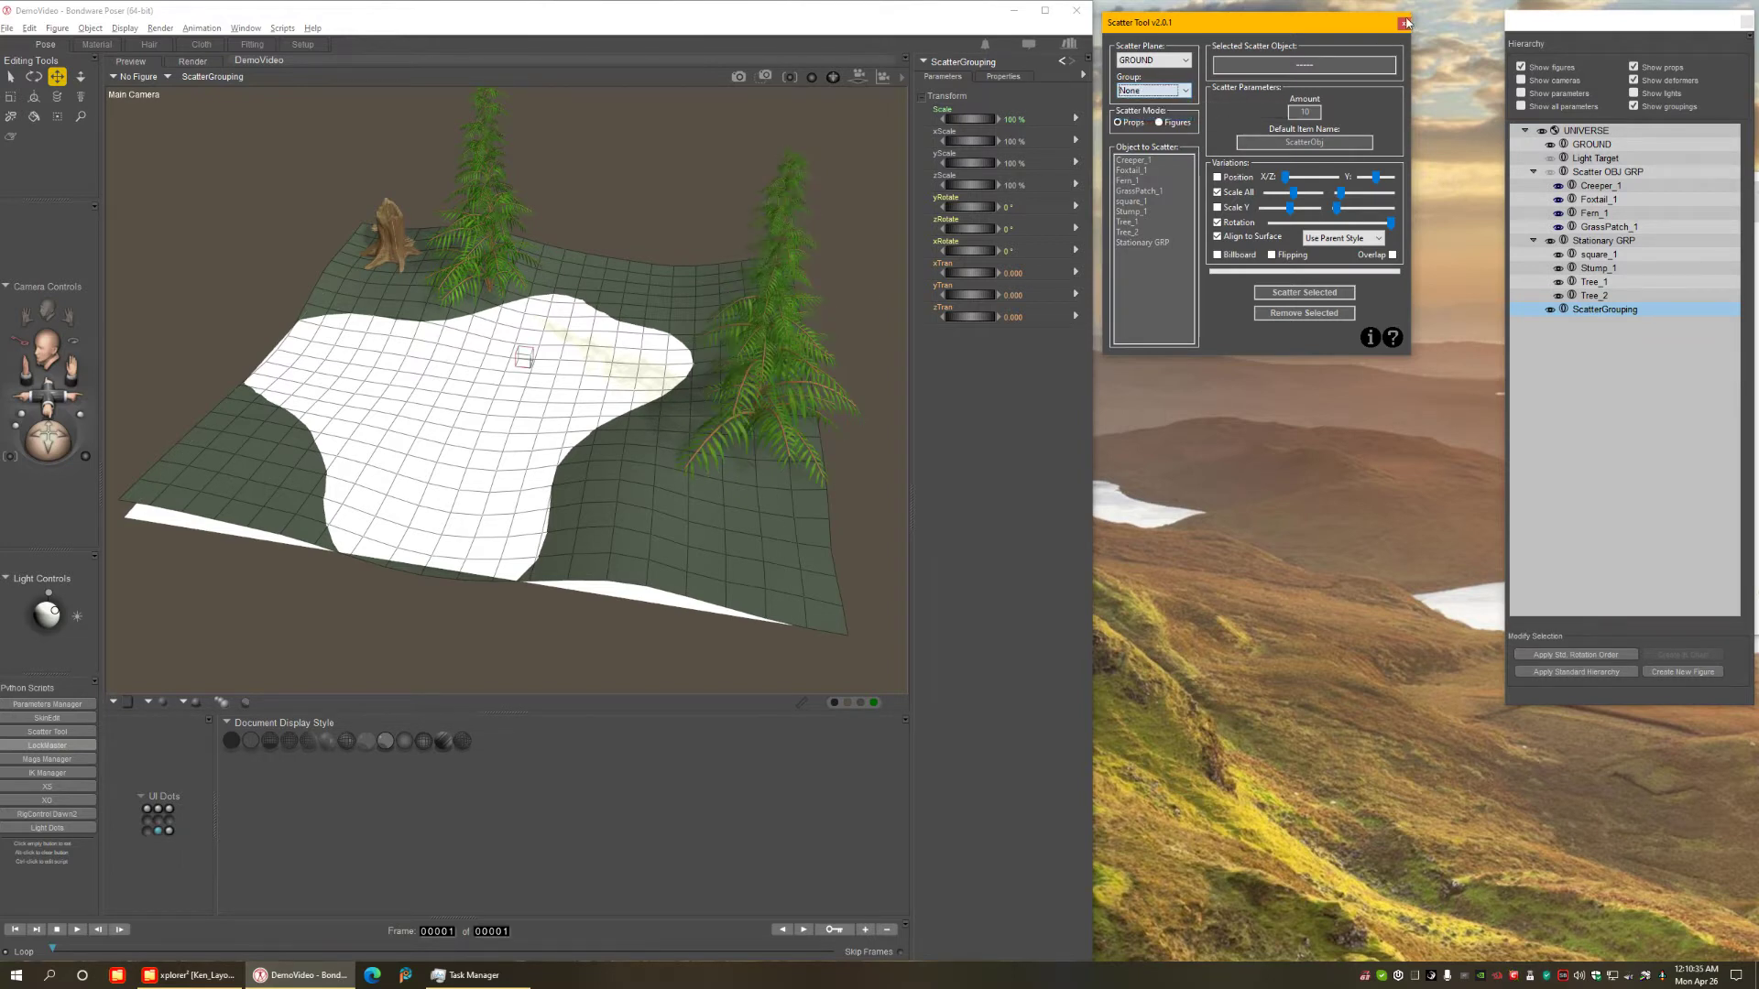
pyautogui.click(1403, 23)
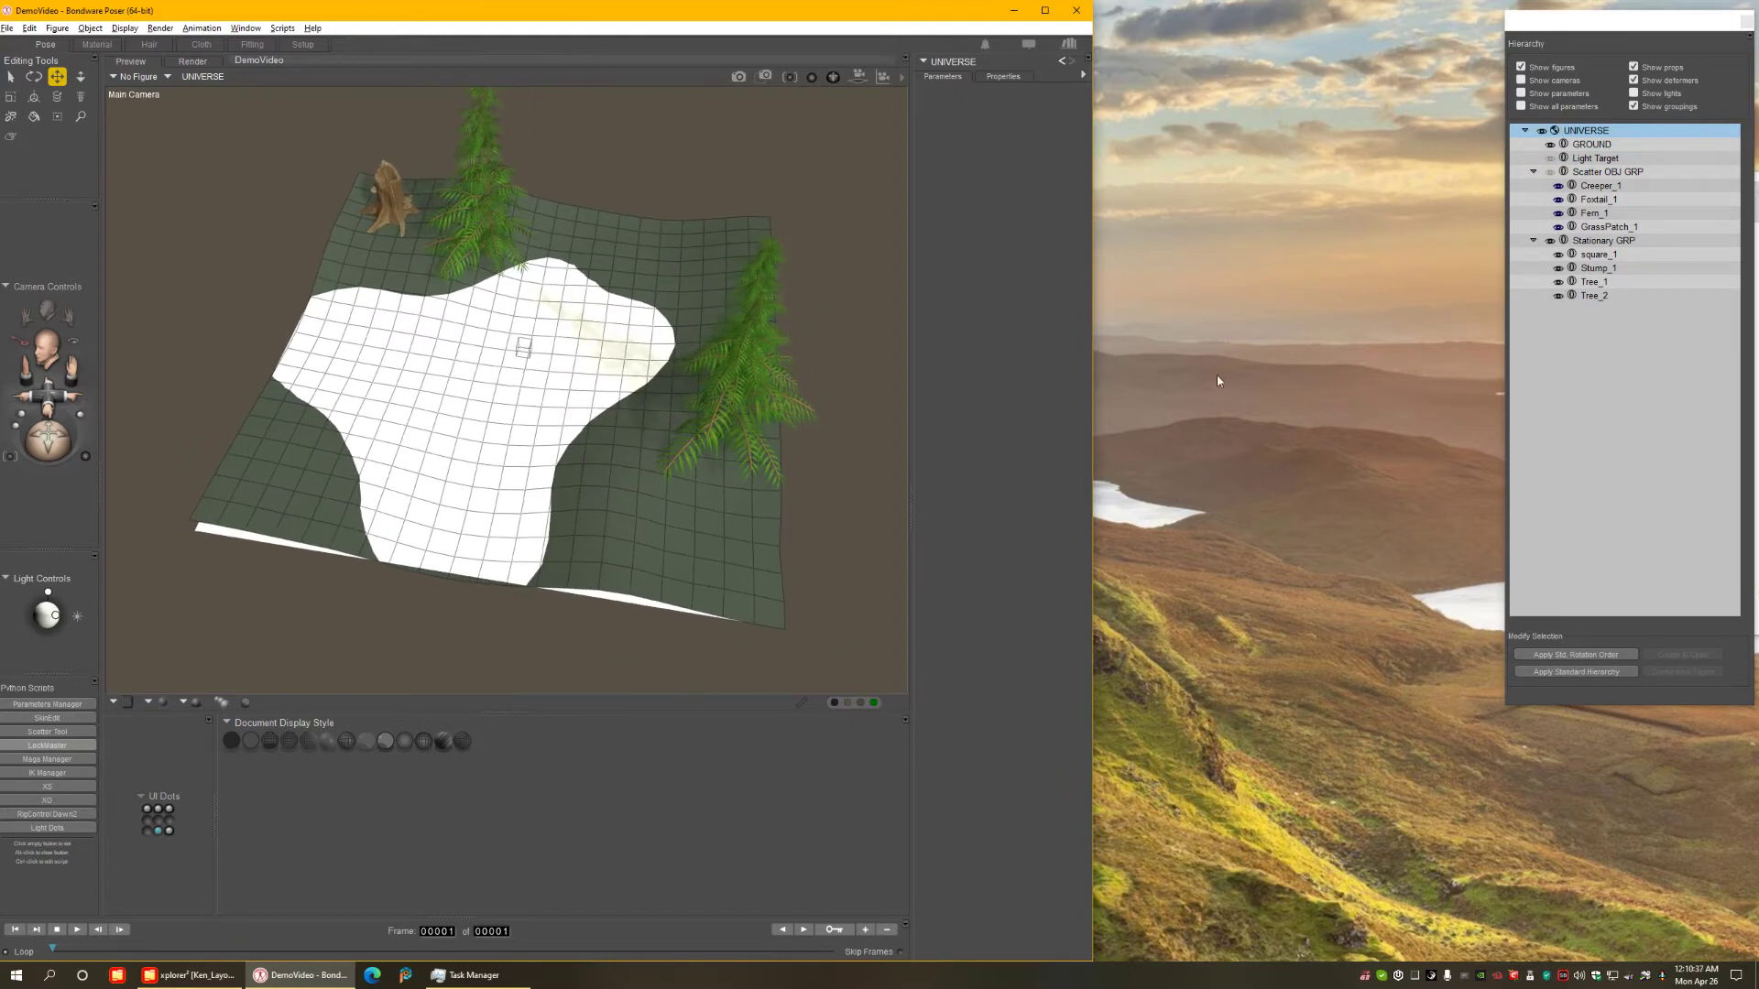
# Open the Group Editor for GROUND and delete its existing ScatterArea group.
pyautogui.click(1560, 256)
pyautogui.click(1558, 256)
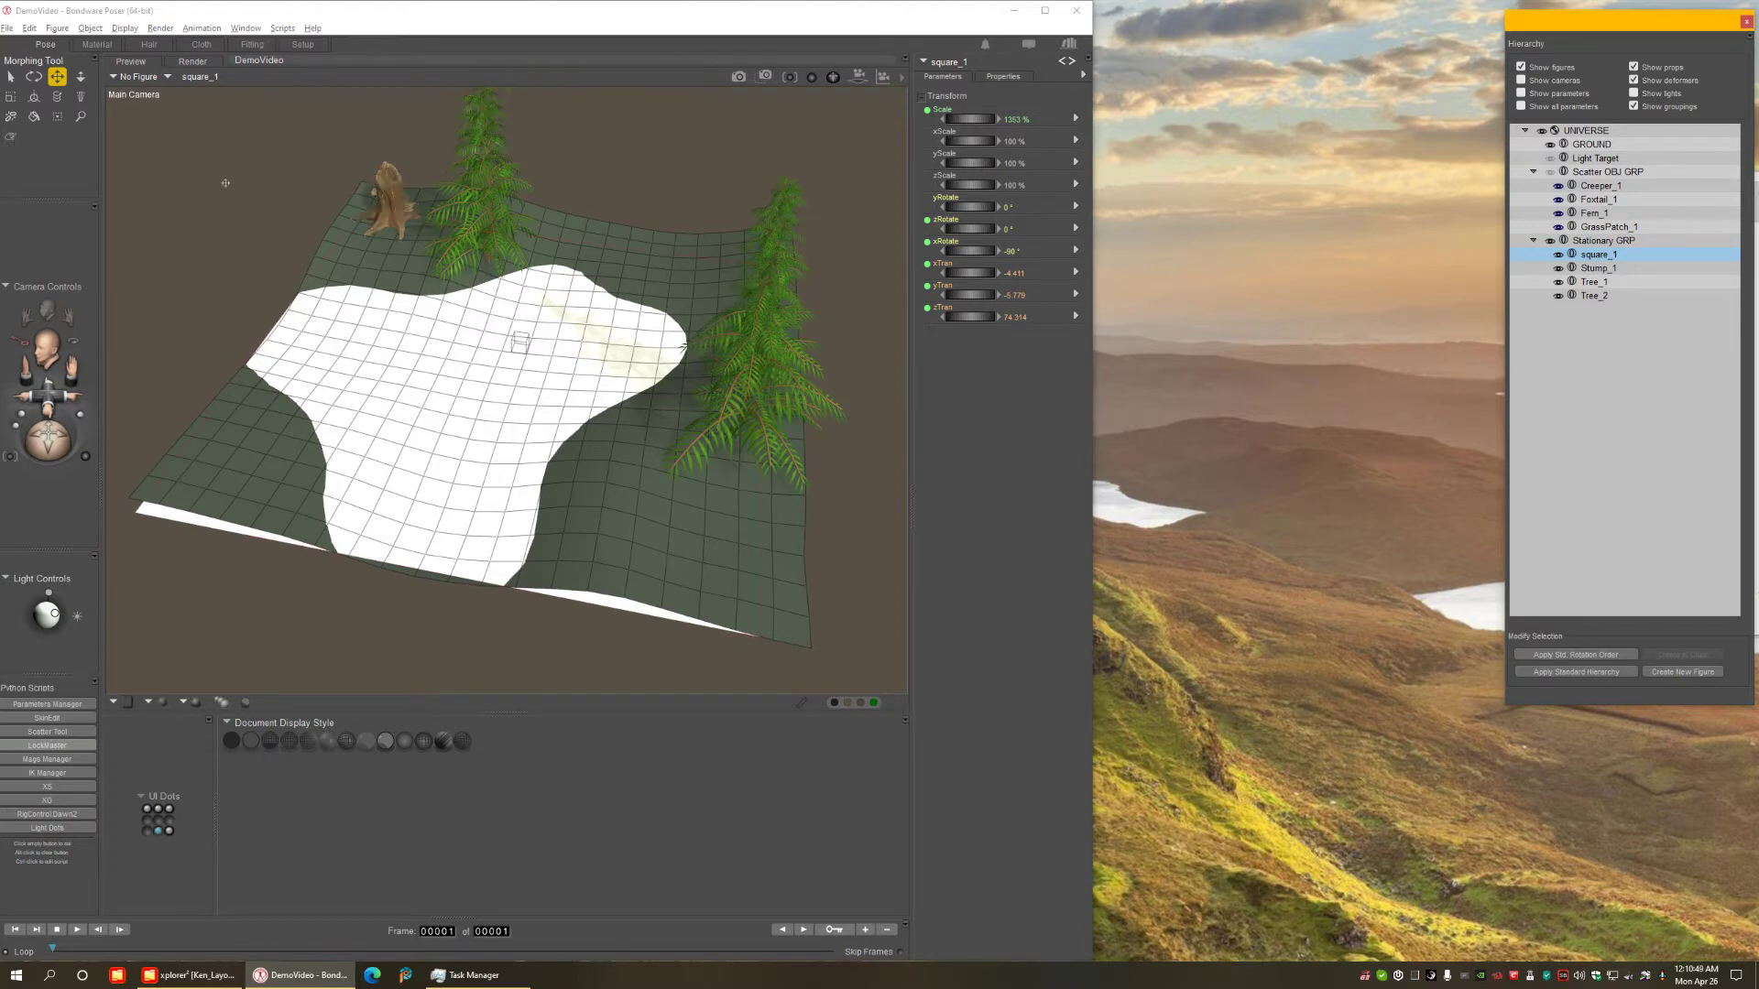
pyautogui.click(1591, 147)
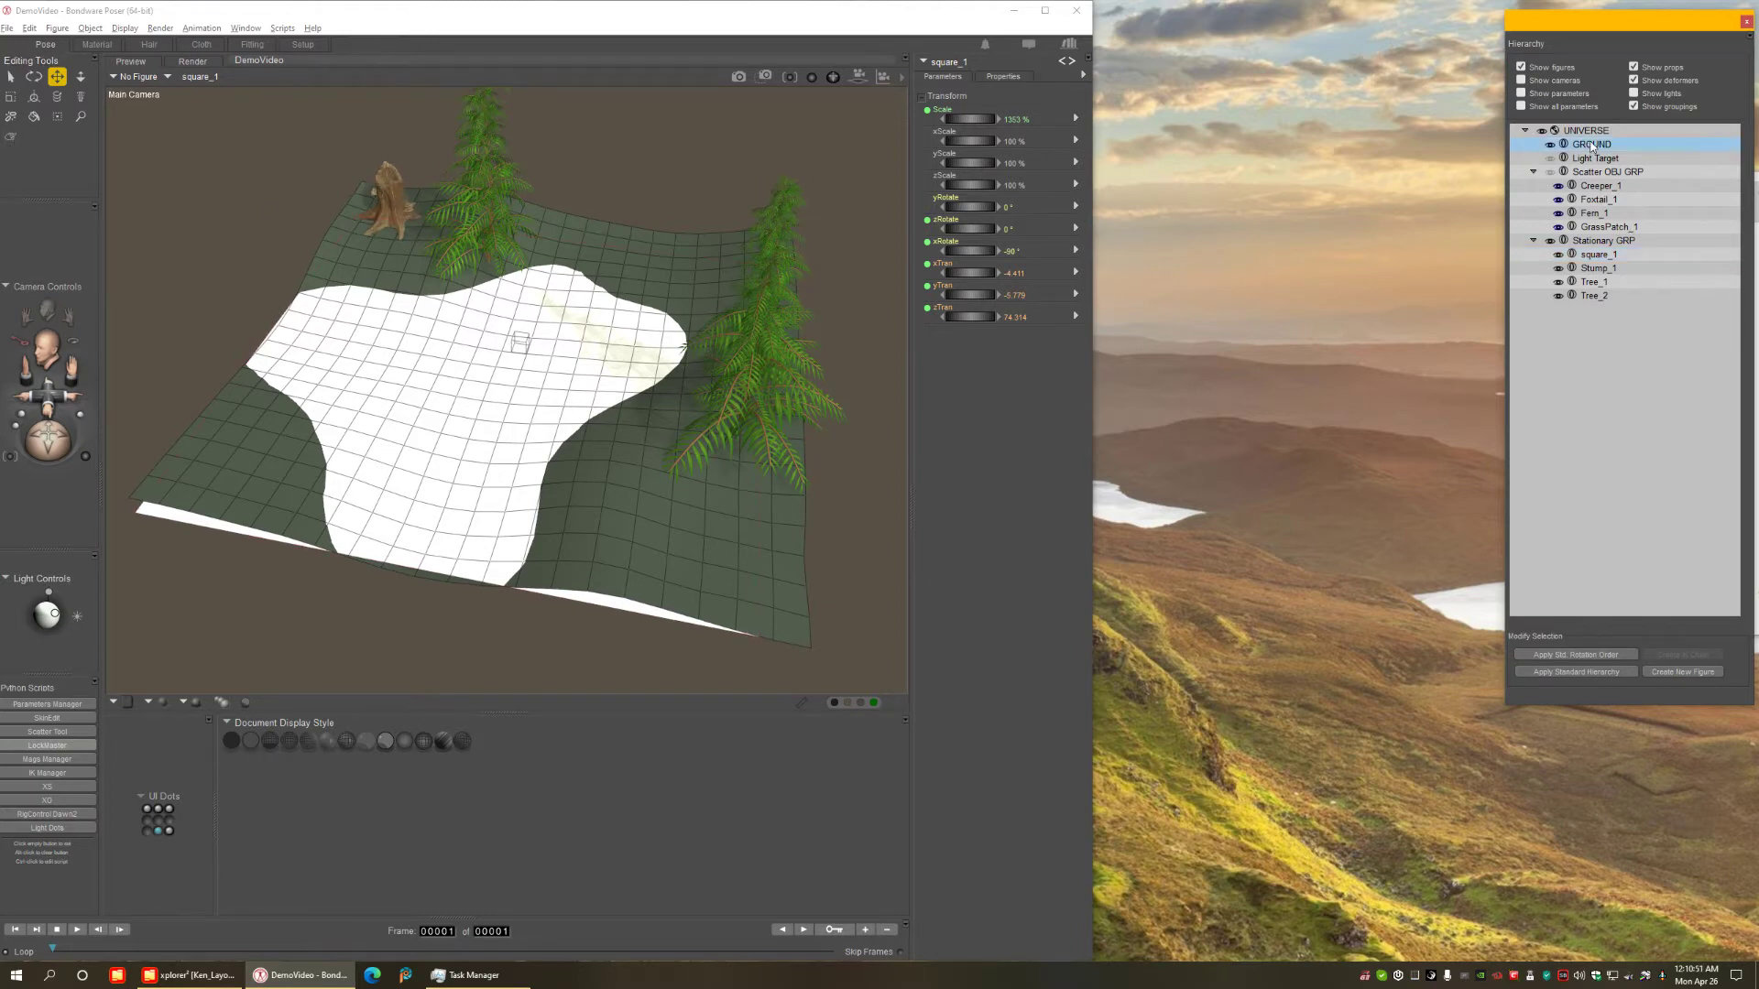
pyautogui.click(59, 116)
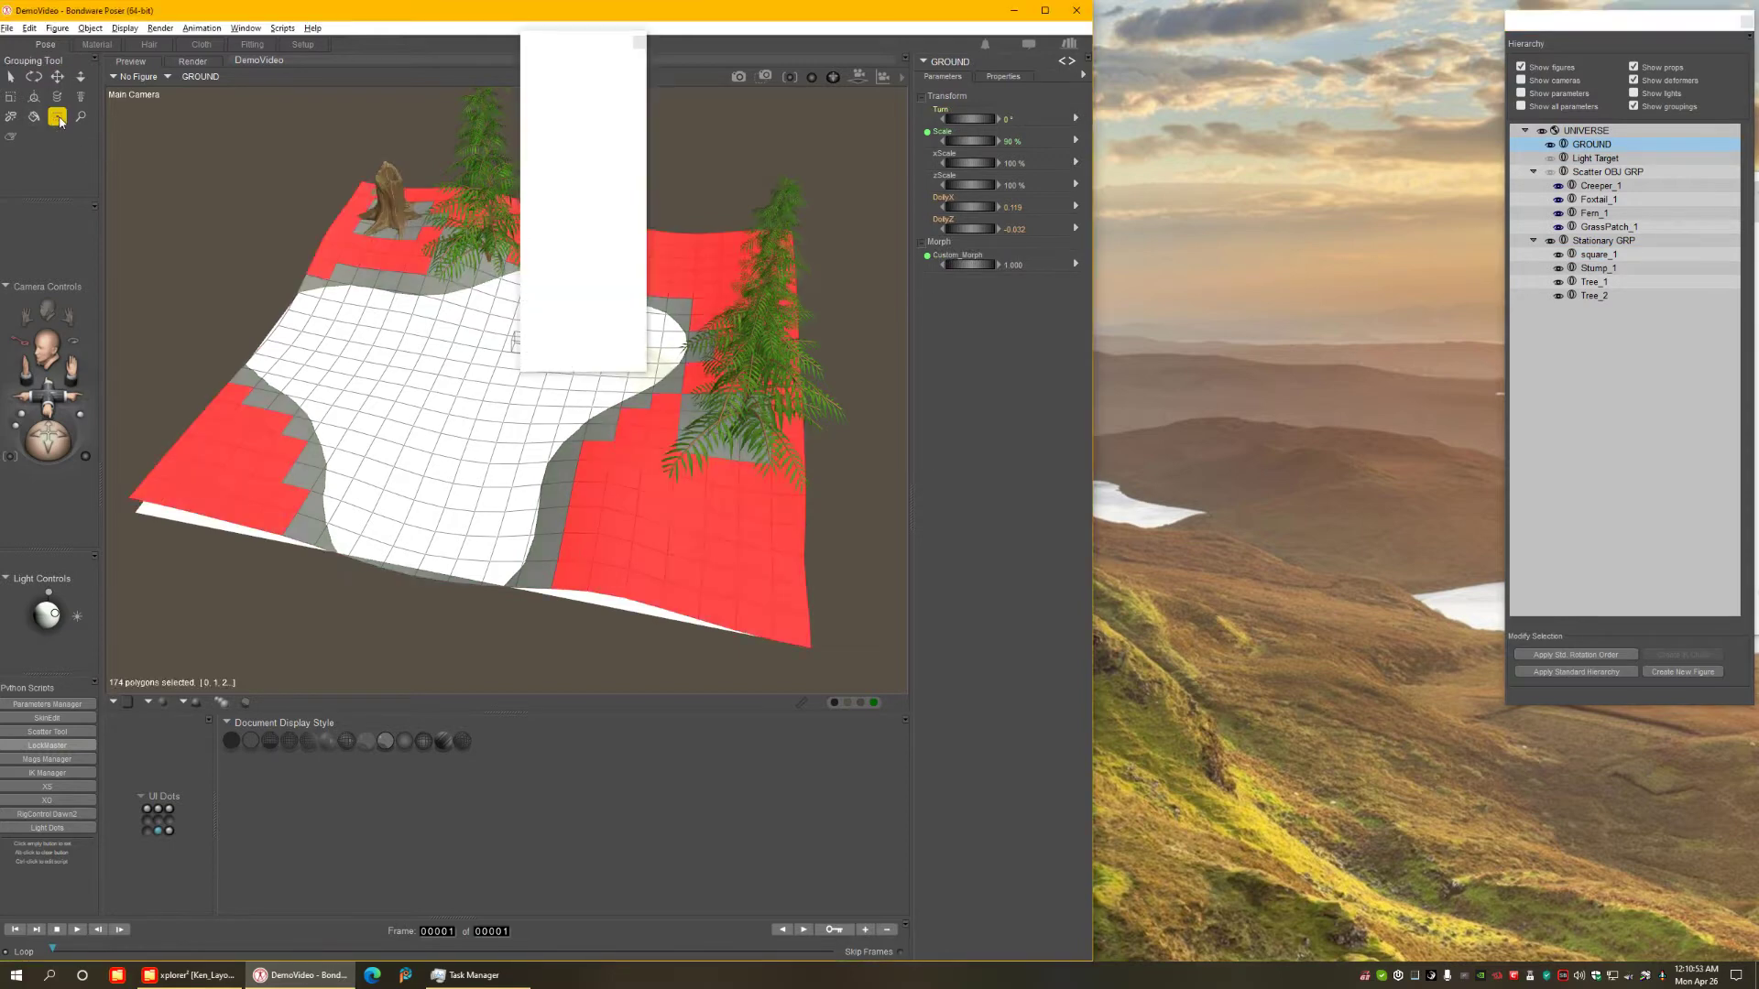
pyautogui.moveTo(554, 43); pyautogui.dragTo(1155, 52)
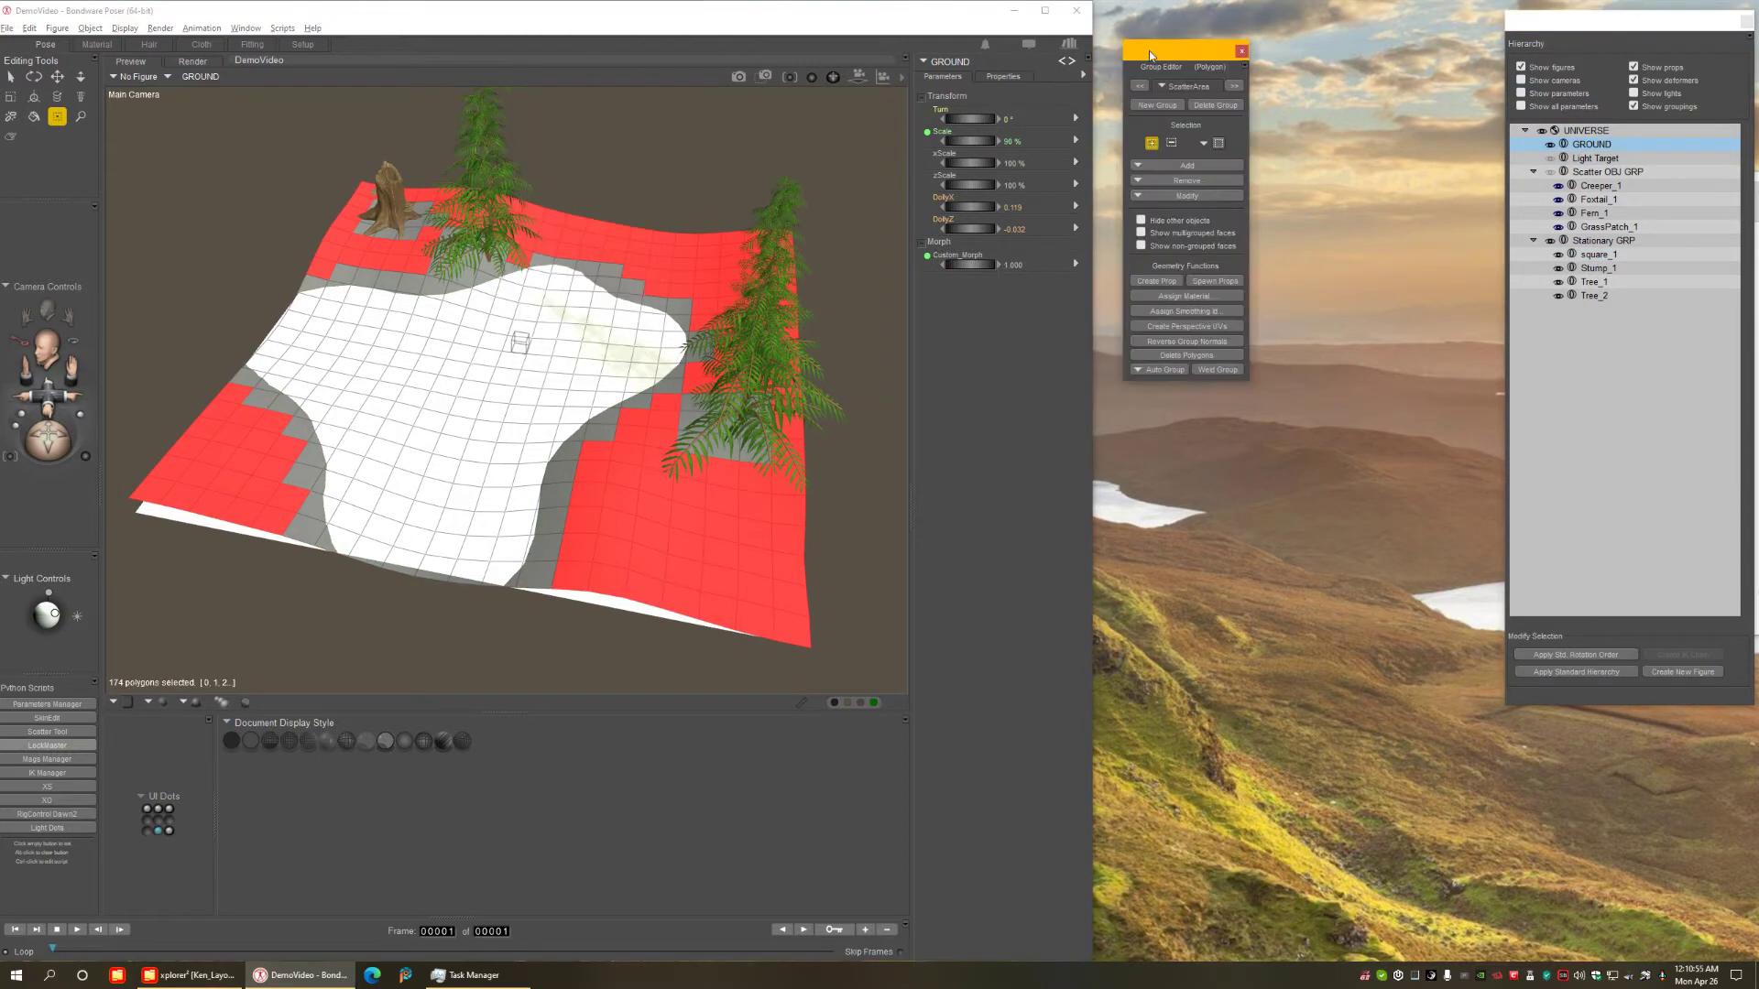
pyautogui.moveTo(684, 346)
pyautogui.mouseDown(button='middle')
pyautogui.moveTo(720, 364)
pyautogui.moveTo(714, 347)
pyautogui.mouseUp(button='middle')
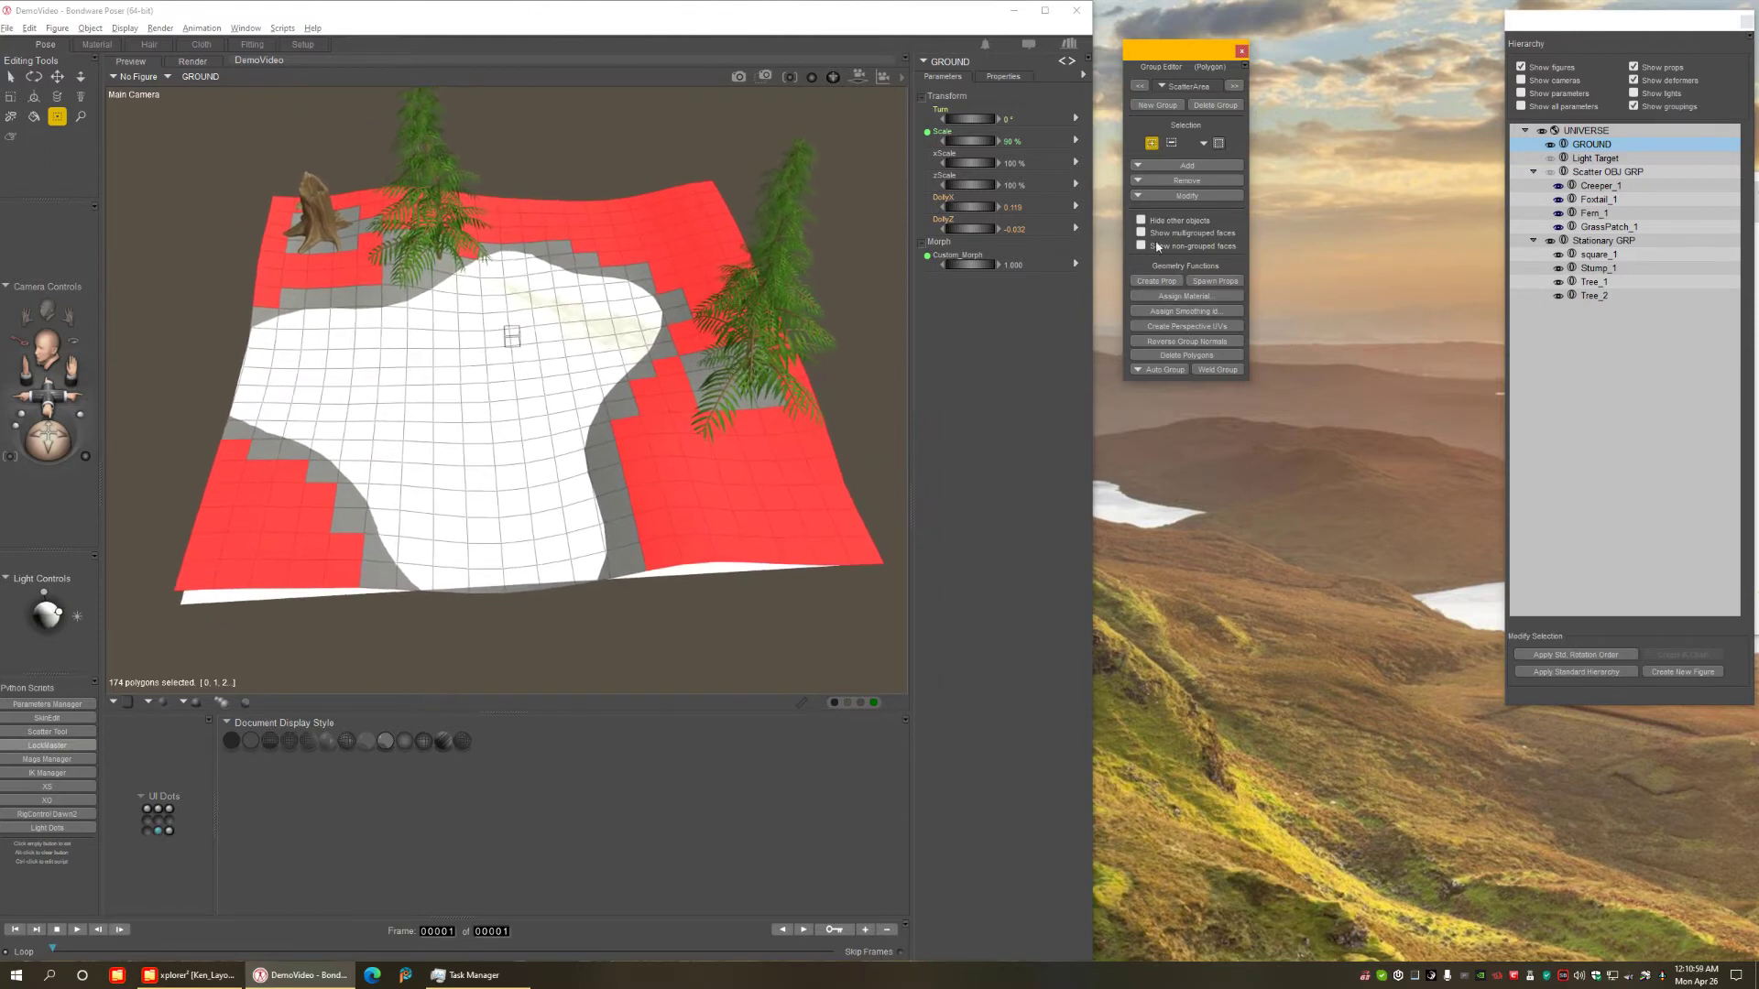
pyautogui.click(1210, 106)
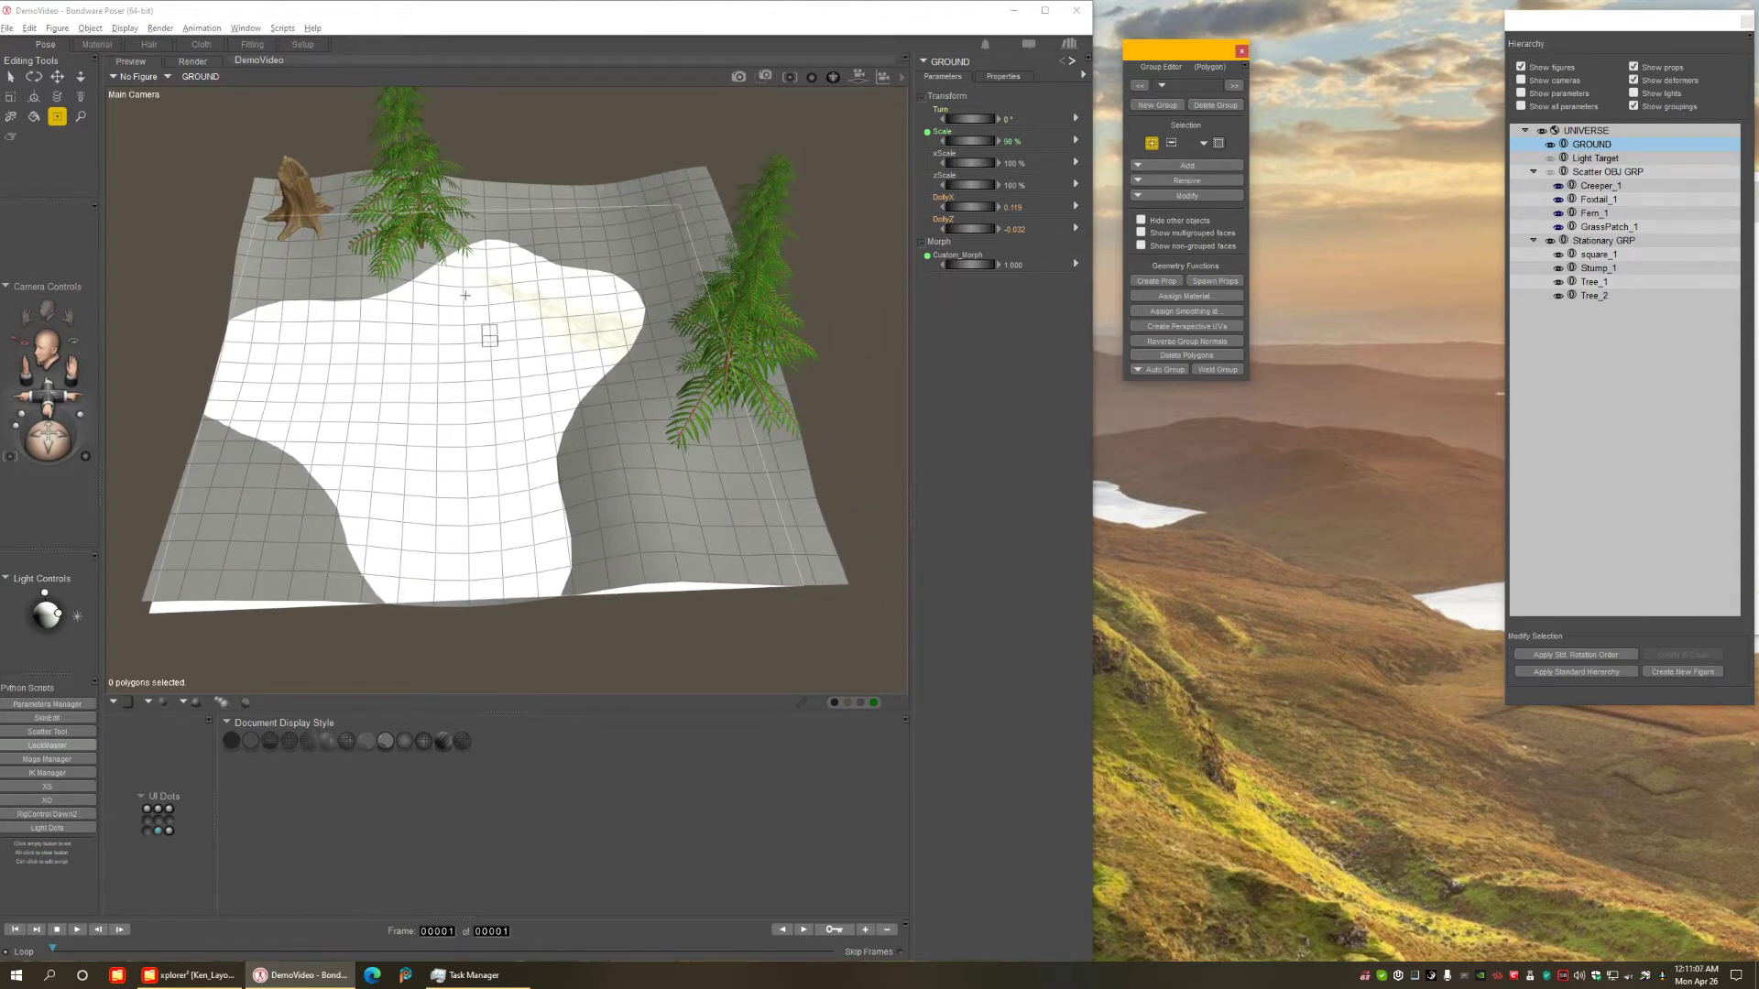
# Create a new polygon group named ScatterArea on GROUND.
pyautogui.click(1157, 105)
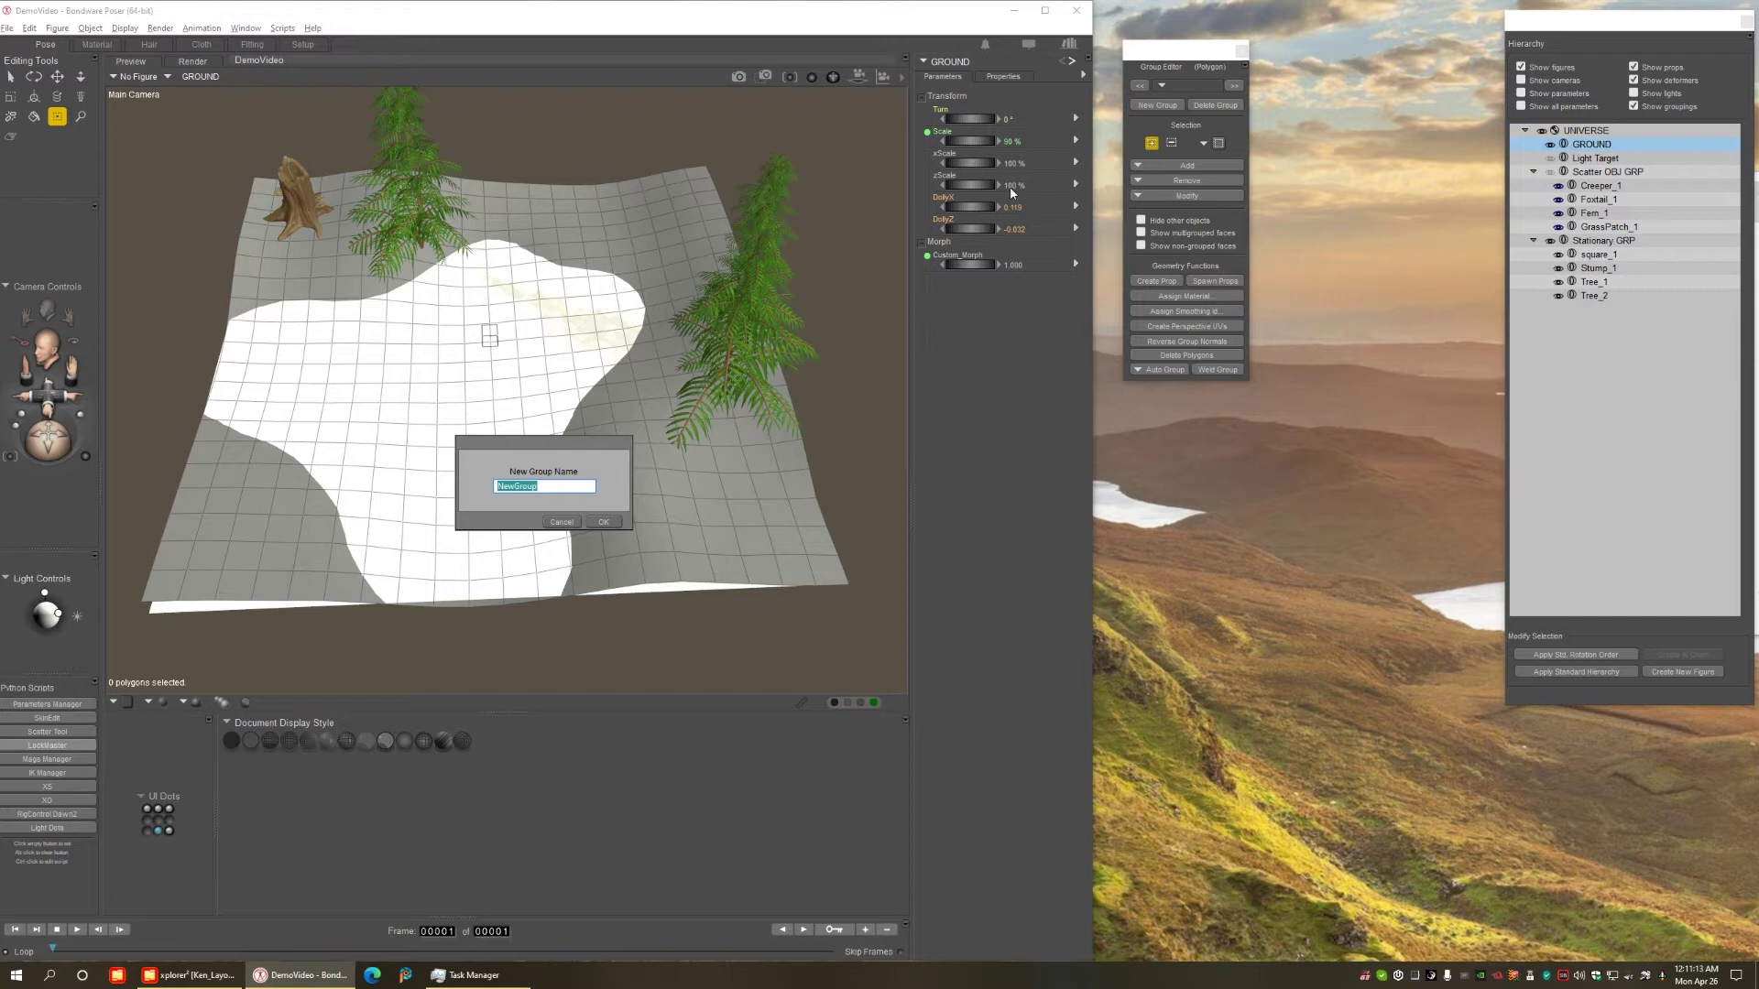
pyautogui.write('Scatter Area')
pyautogui.press('Return')
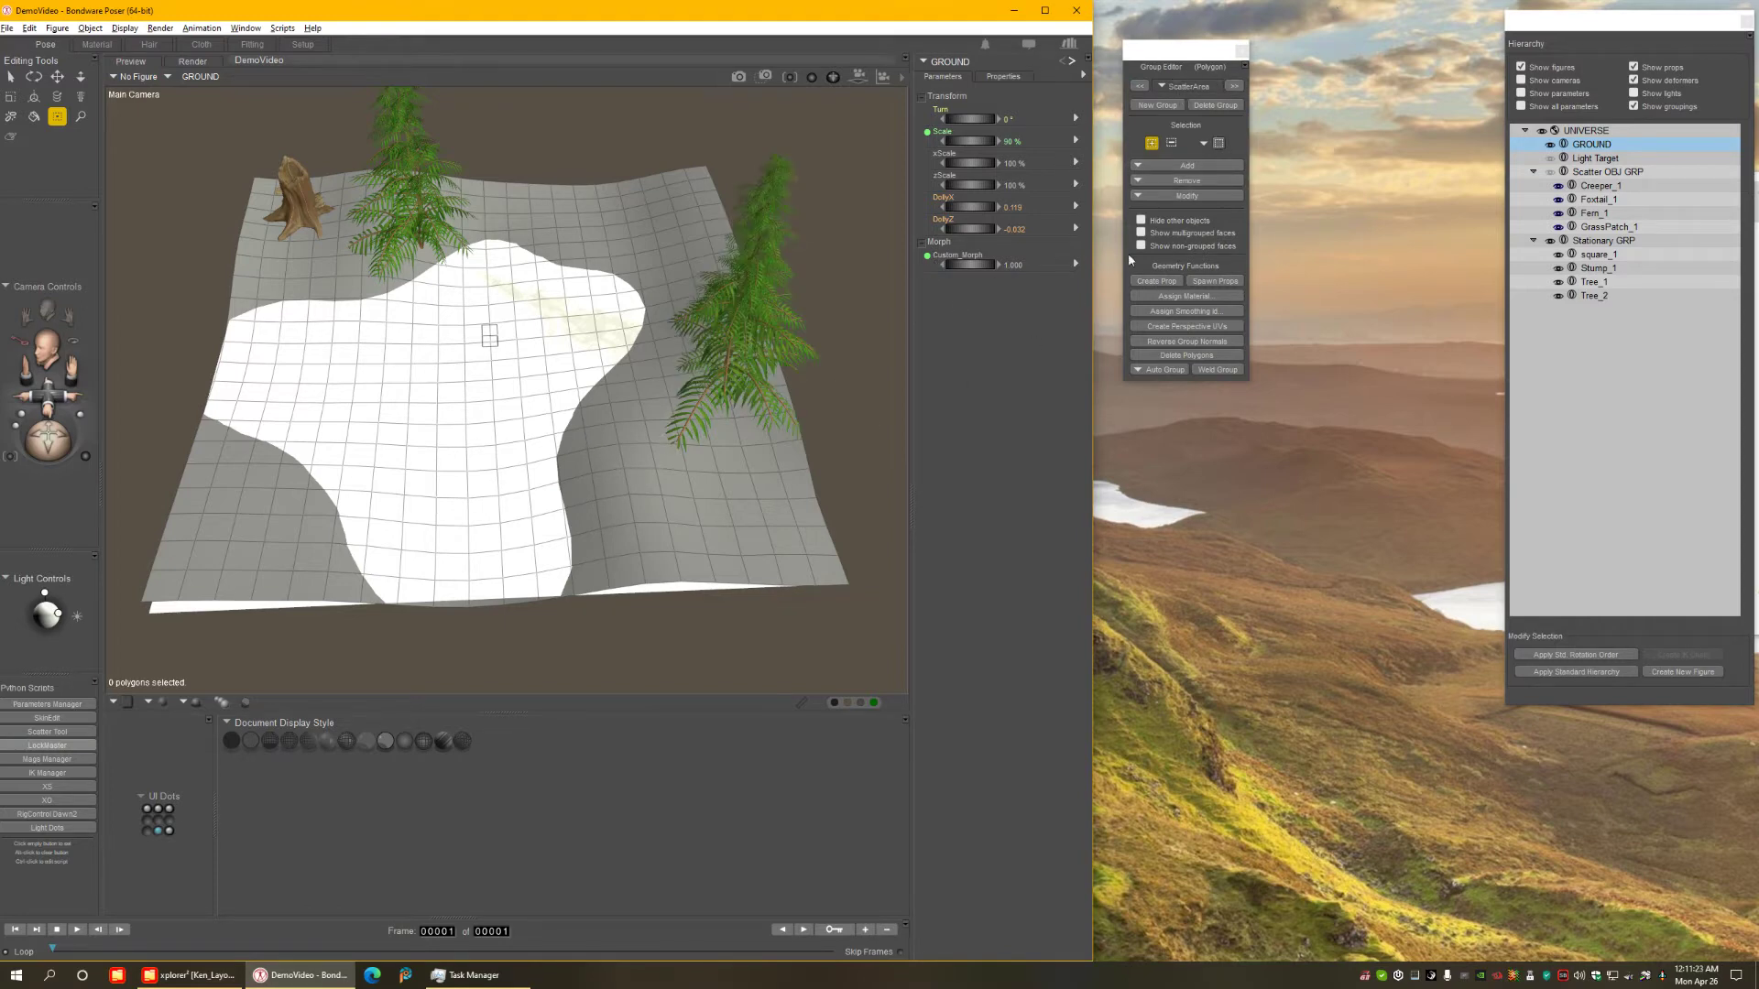
# Switch the polygon selection to Draw mode and paint the two front corner areas of GROUND outside the white surface into ScatterArea.
pyautogui.click(1220, 143)
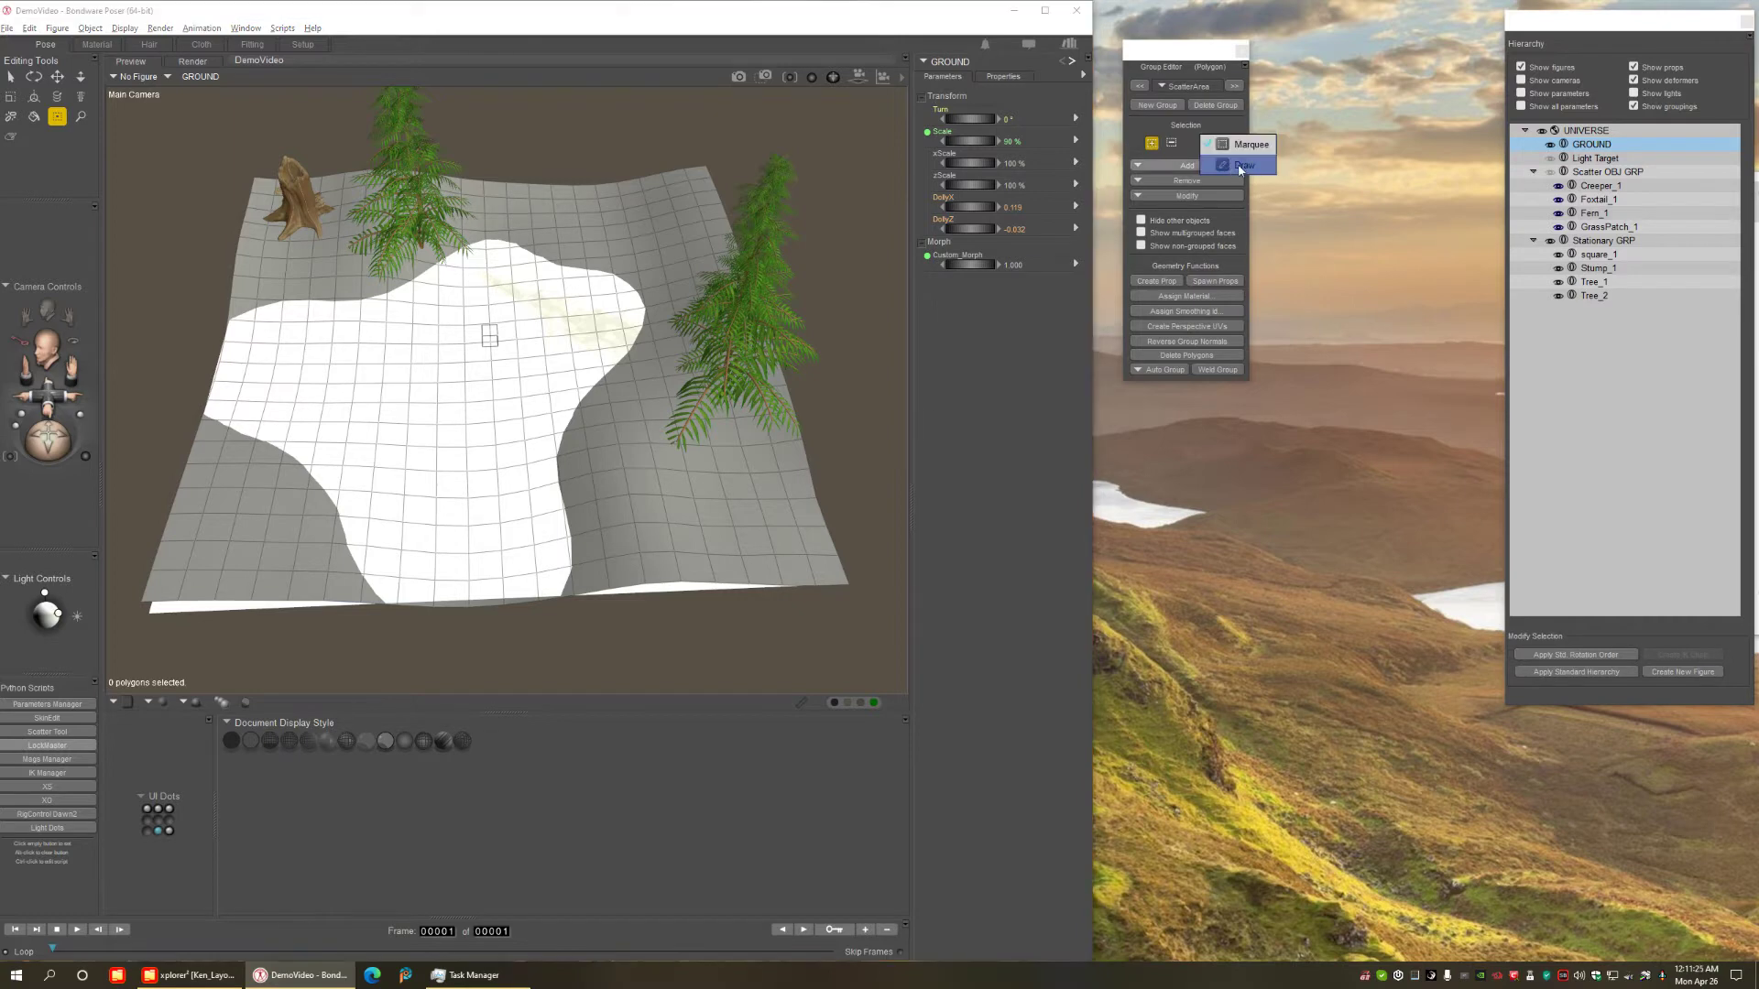
pyautogui.click(1243, 165)
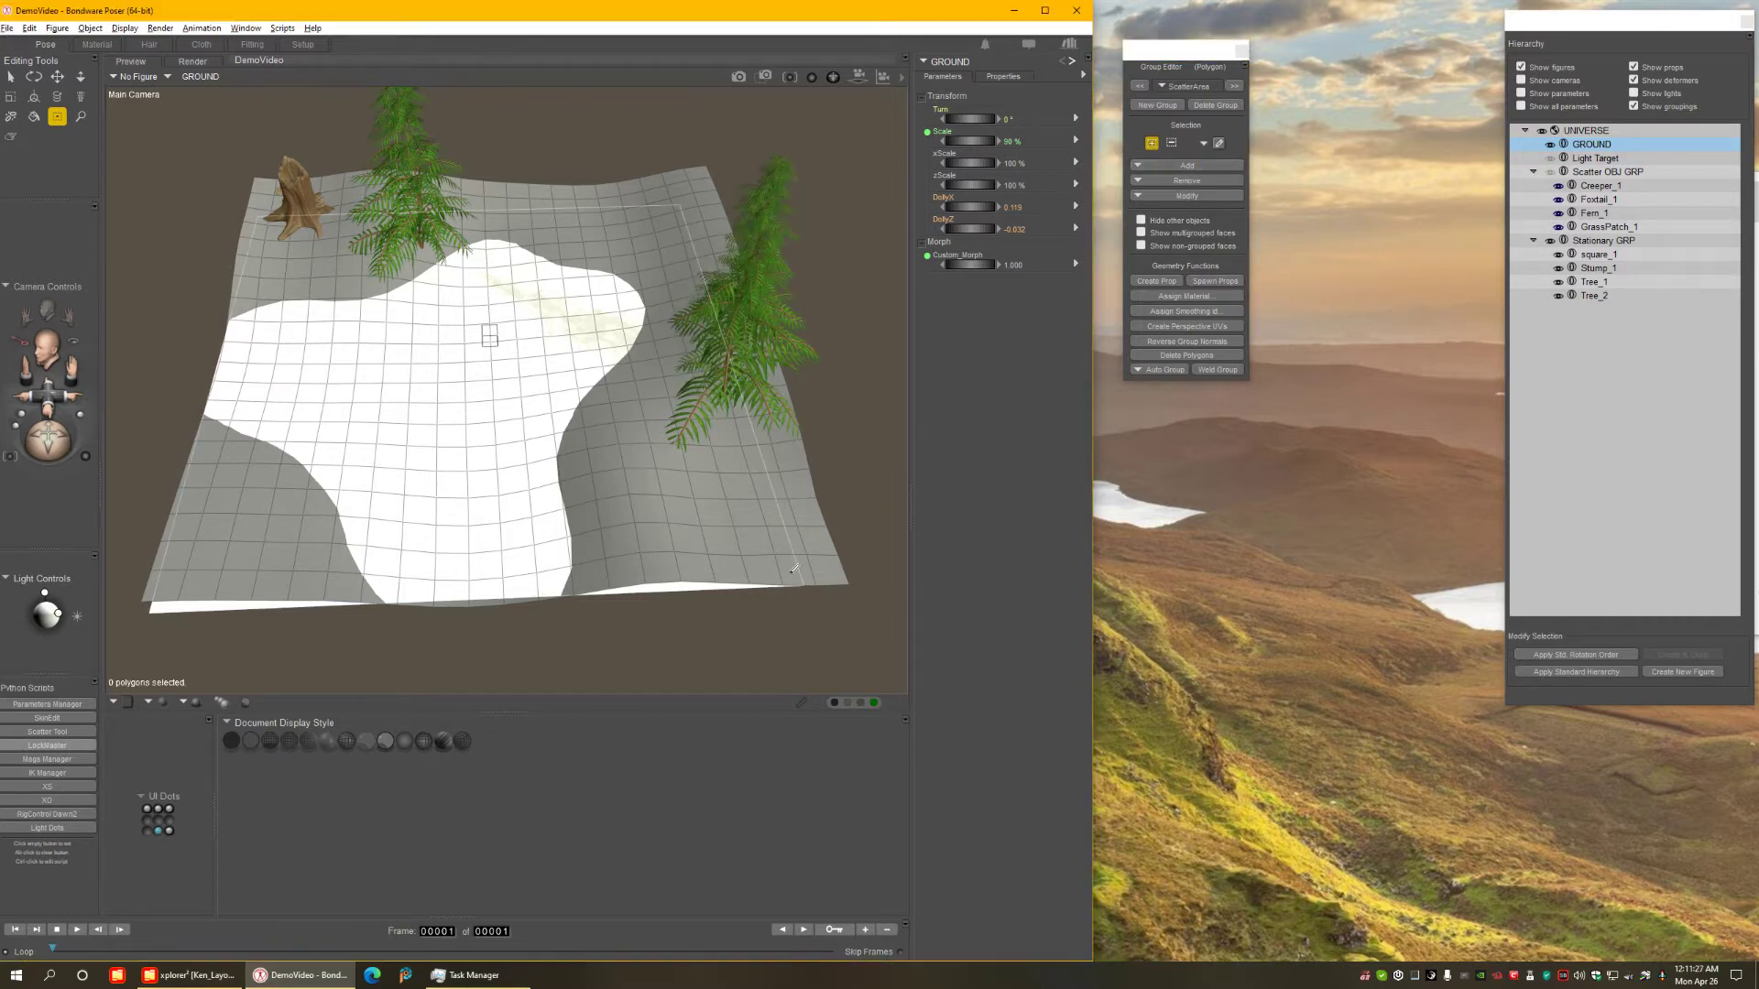
pyautogui.moveTo(806, 577)
pyautogui.mouseDown()
pyautogui.moveTo(685, 524)
pyautogui.moveTo(697, 575)
pyautogui.moveTo(628, 536)
pyautogui.moveTo(621, 426)
pyautogui.moveTo(696, 353)
pyautogui.moveTo(645, 481)
pyautogui.moveTo(790, 456)
pyautogui.moveTo(708, 478)
pyautogui.moveTo(687, 414)
pyautogui.mouseUp()
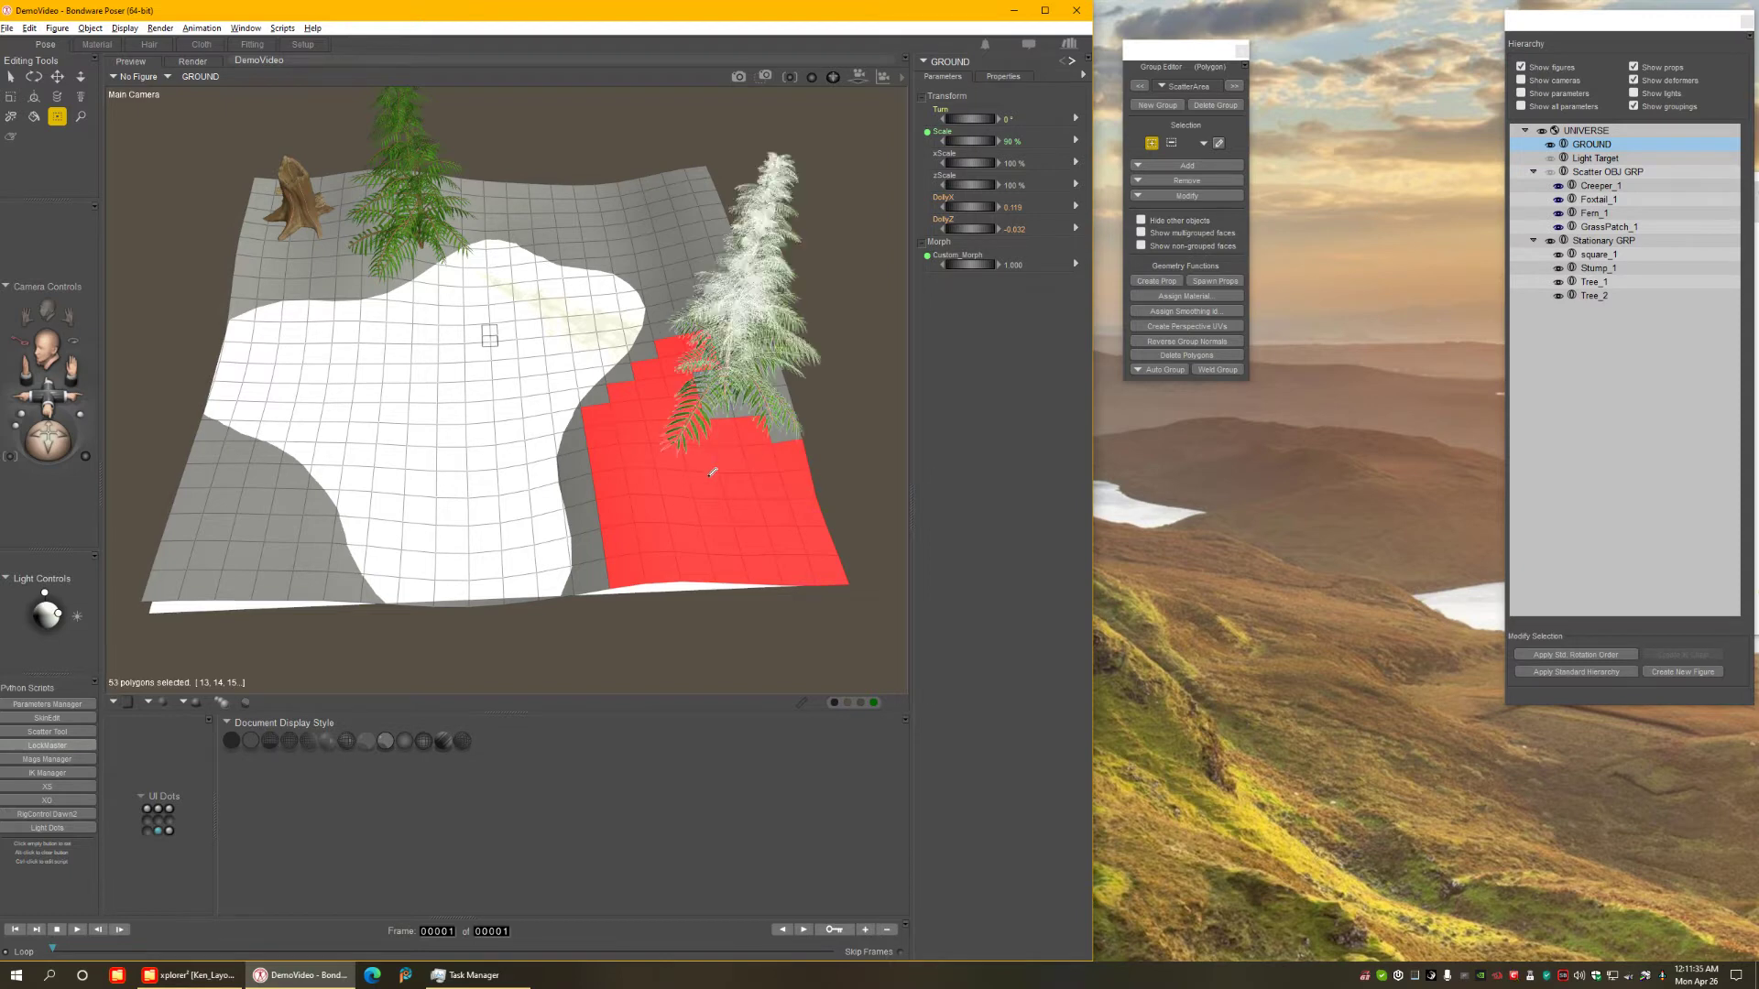
pyautogui.moveTo(808, 493); pyautogui.dragTo(793, 499, button='middle')
pyautogui.scroll(-2, 793, 498)
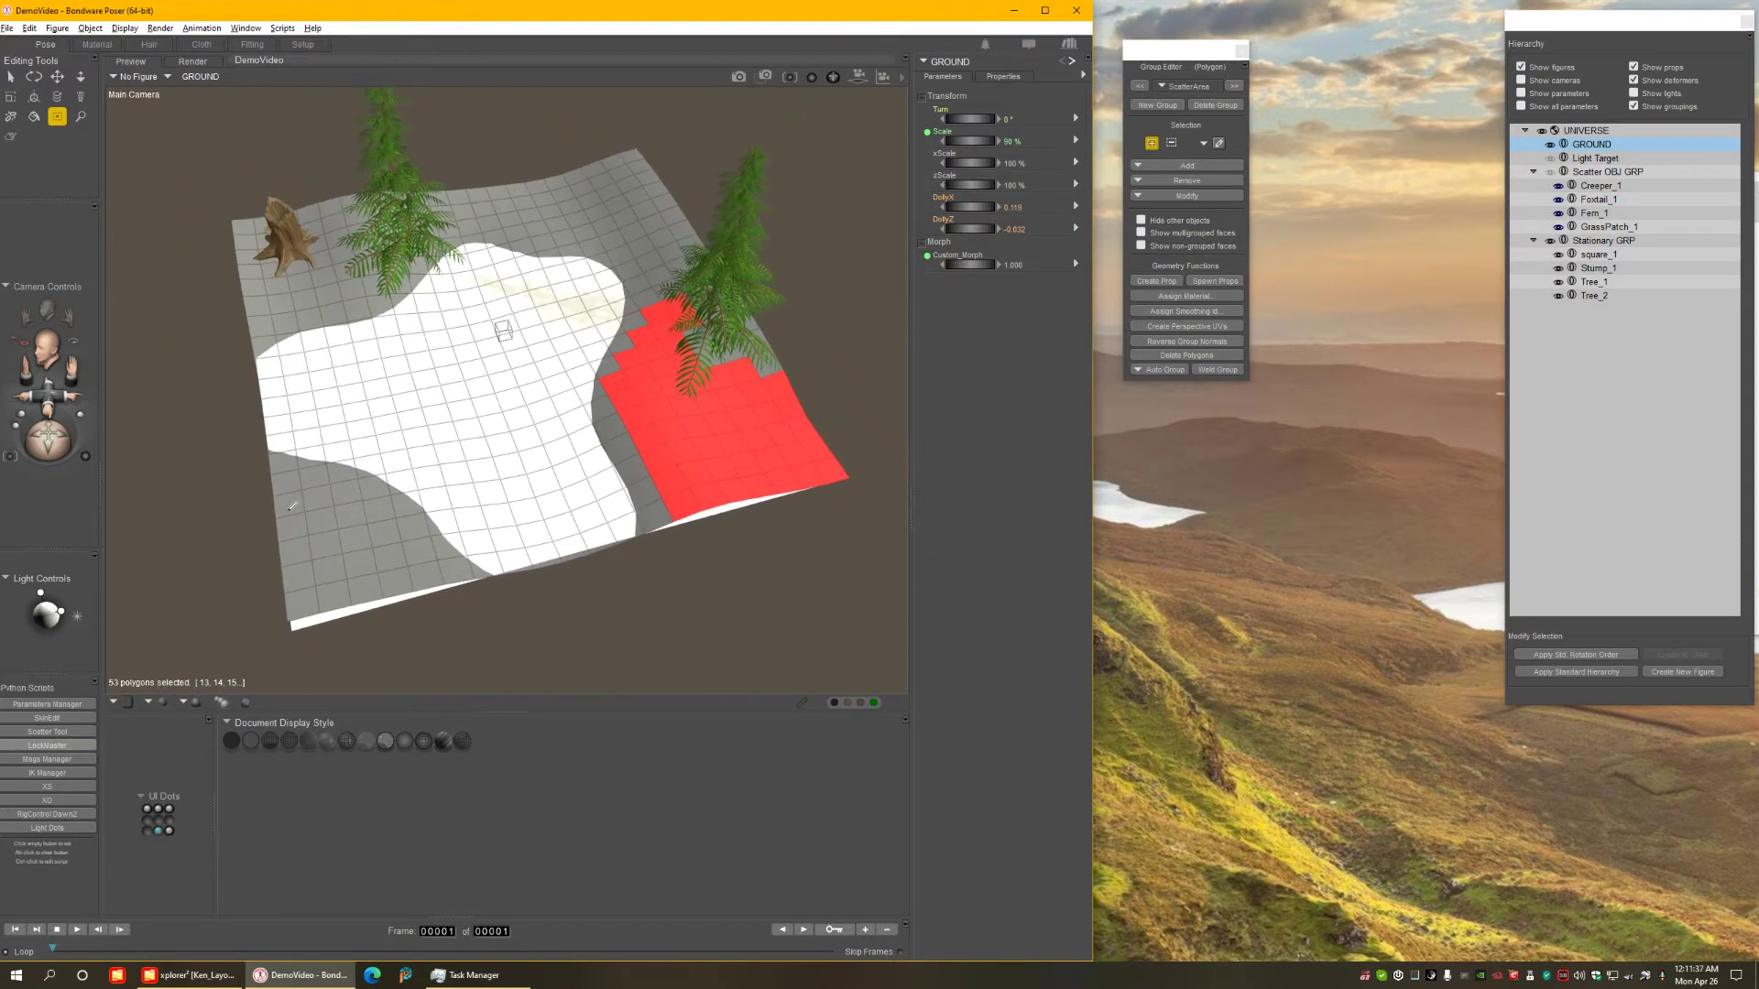
pyautogui.moveTo(293, 506)
pyautogui.mouseDown()
pyautogui.moveTo(304, 605)
pyautogui.moveTo(418, 580)
pyautogui.moveTo(307, 481)
pyautogui.moveTo(329, 573)
pyautogui.moveTo(351, 555)
pyautogui.mouseUp()
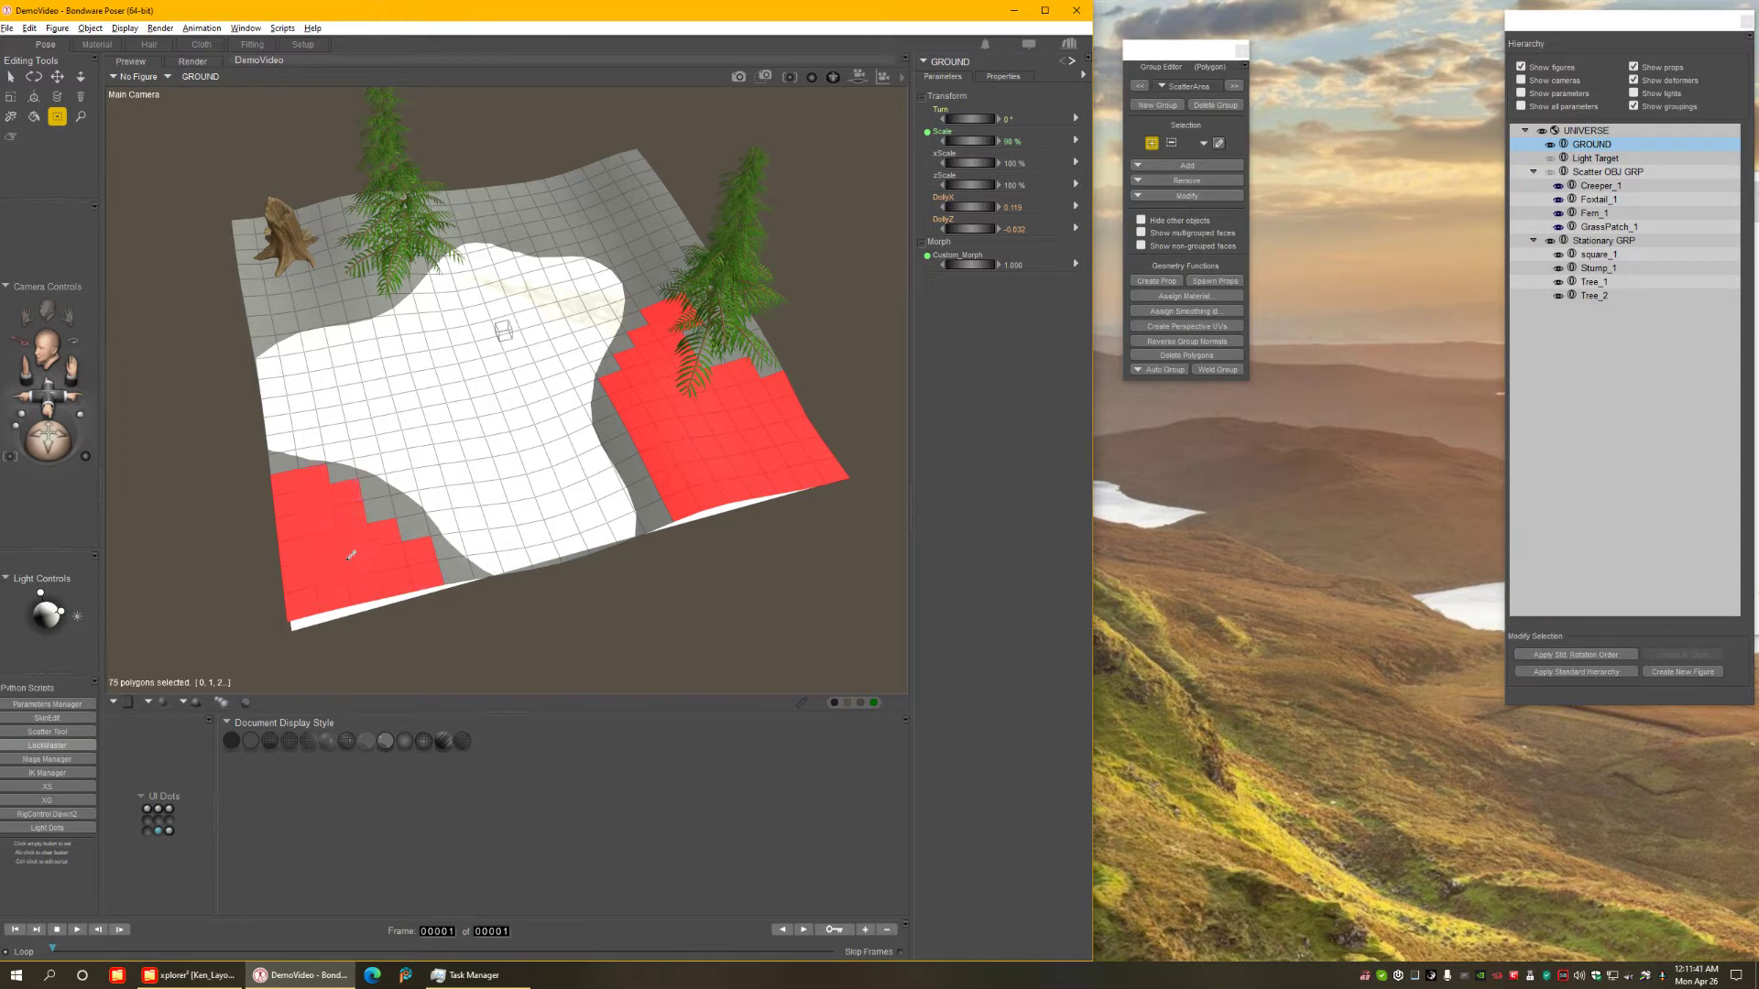
# Extend ScatterArea along the back edge of GROUND and around the tree beside it, keeping clear of the white surface.
pyautogui.moveTo(351, 555); pyautogui.dragTo(350, 516, button='middle')
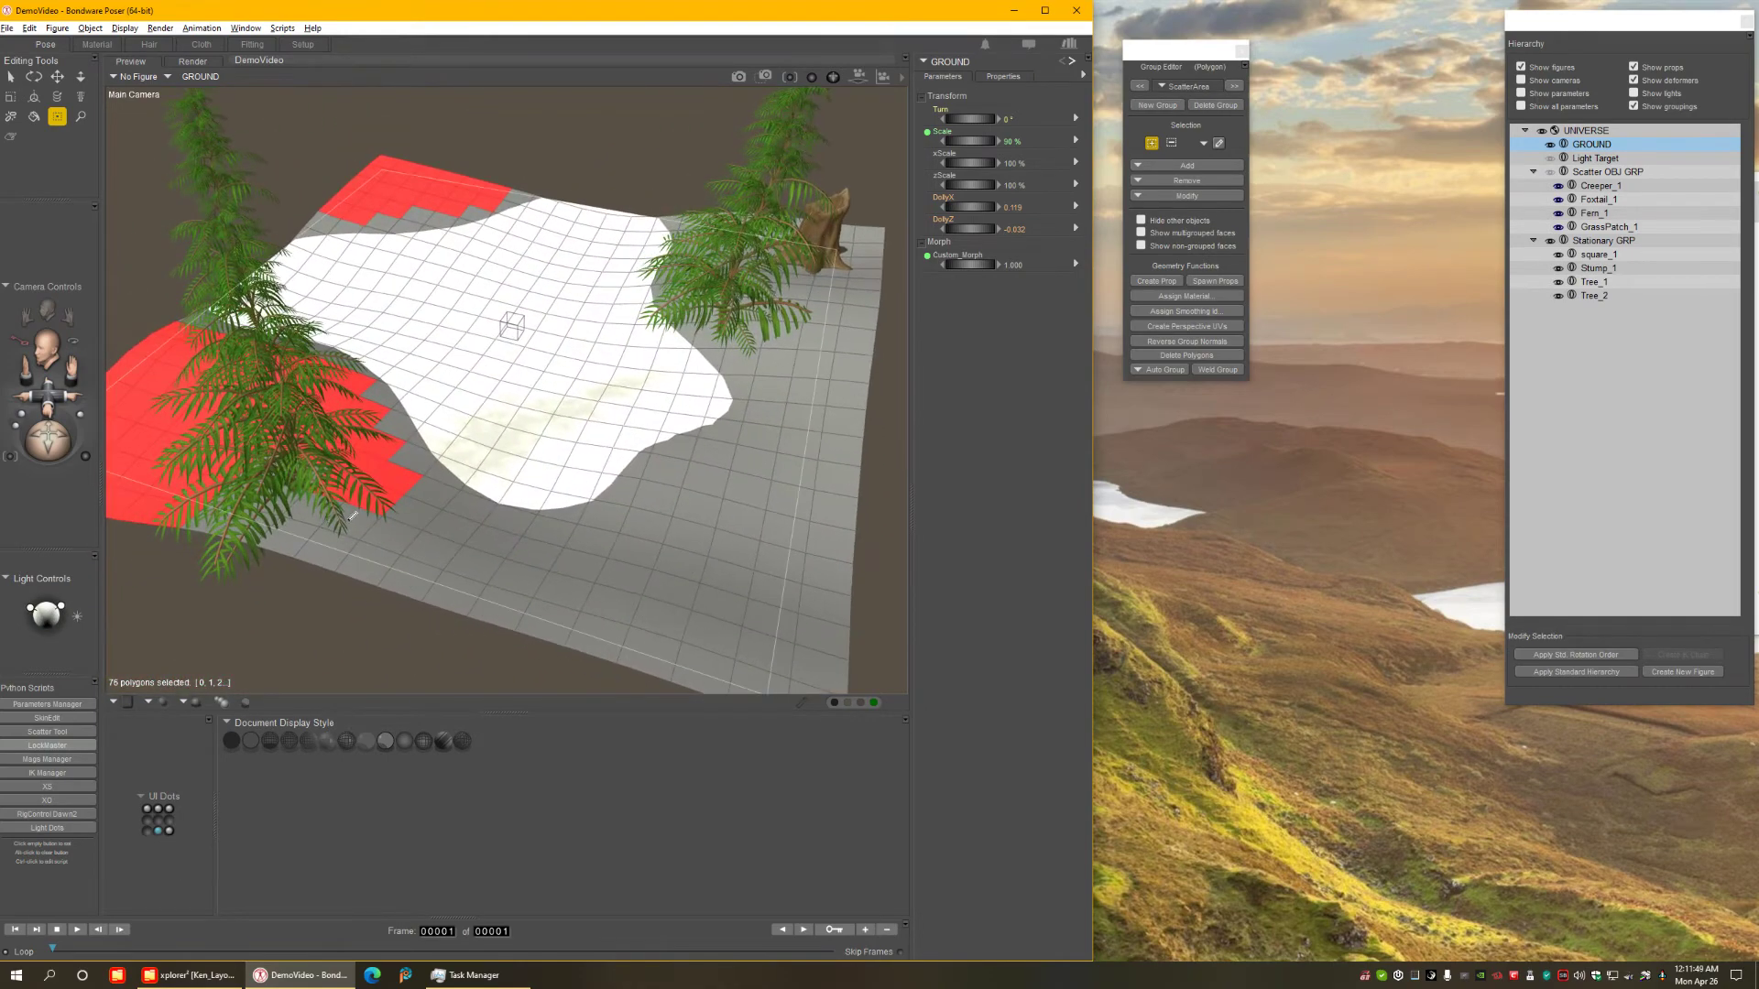
pyautogui.moveTo(351, 516); pyautogui.dragTo(345, 580)
pyautogui.moveTo(418, 507)
pyautogui.mouseDown()
pyautogui.moveTo(526, 627)
pyautogui.moveTo(829, 711)
pyautogui.mouseUp()
pyautogui.moveTo(815, 717); pyautogui.dragTo(776, 545, button='middle')
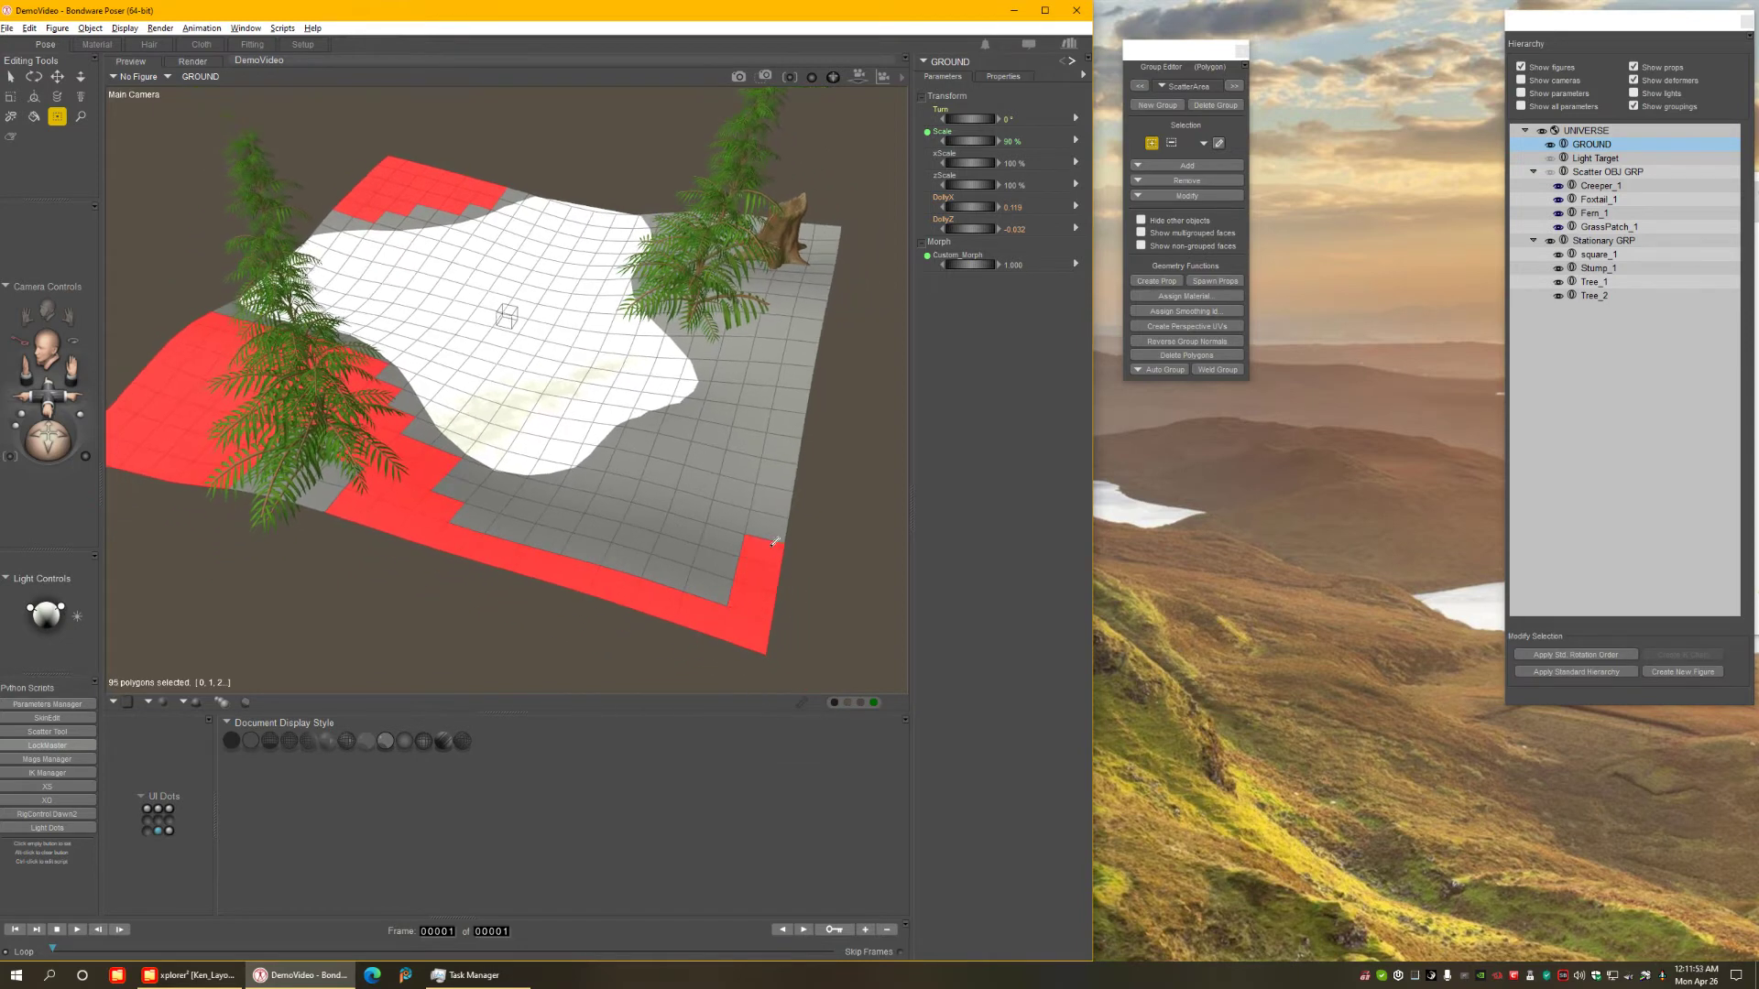
pyautogui.moveTo(777, 546)
pyautogui.mouseDown()
pyautogui.moveTo(786, 346)
pyautogui.moveTo(687, 550)
pyautogui.moveTo(473, 514)
pyautogui.mouseUp()
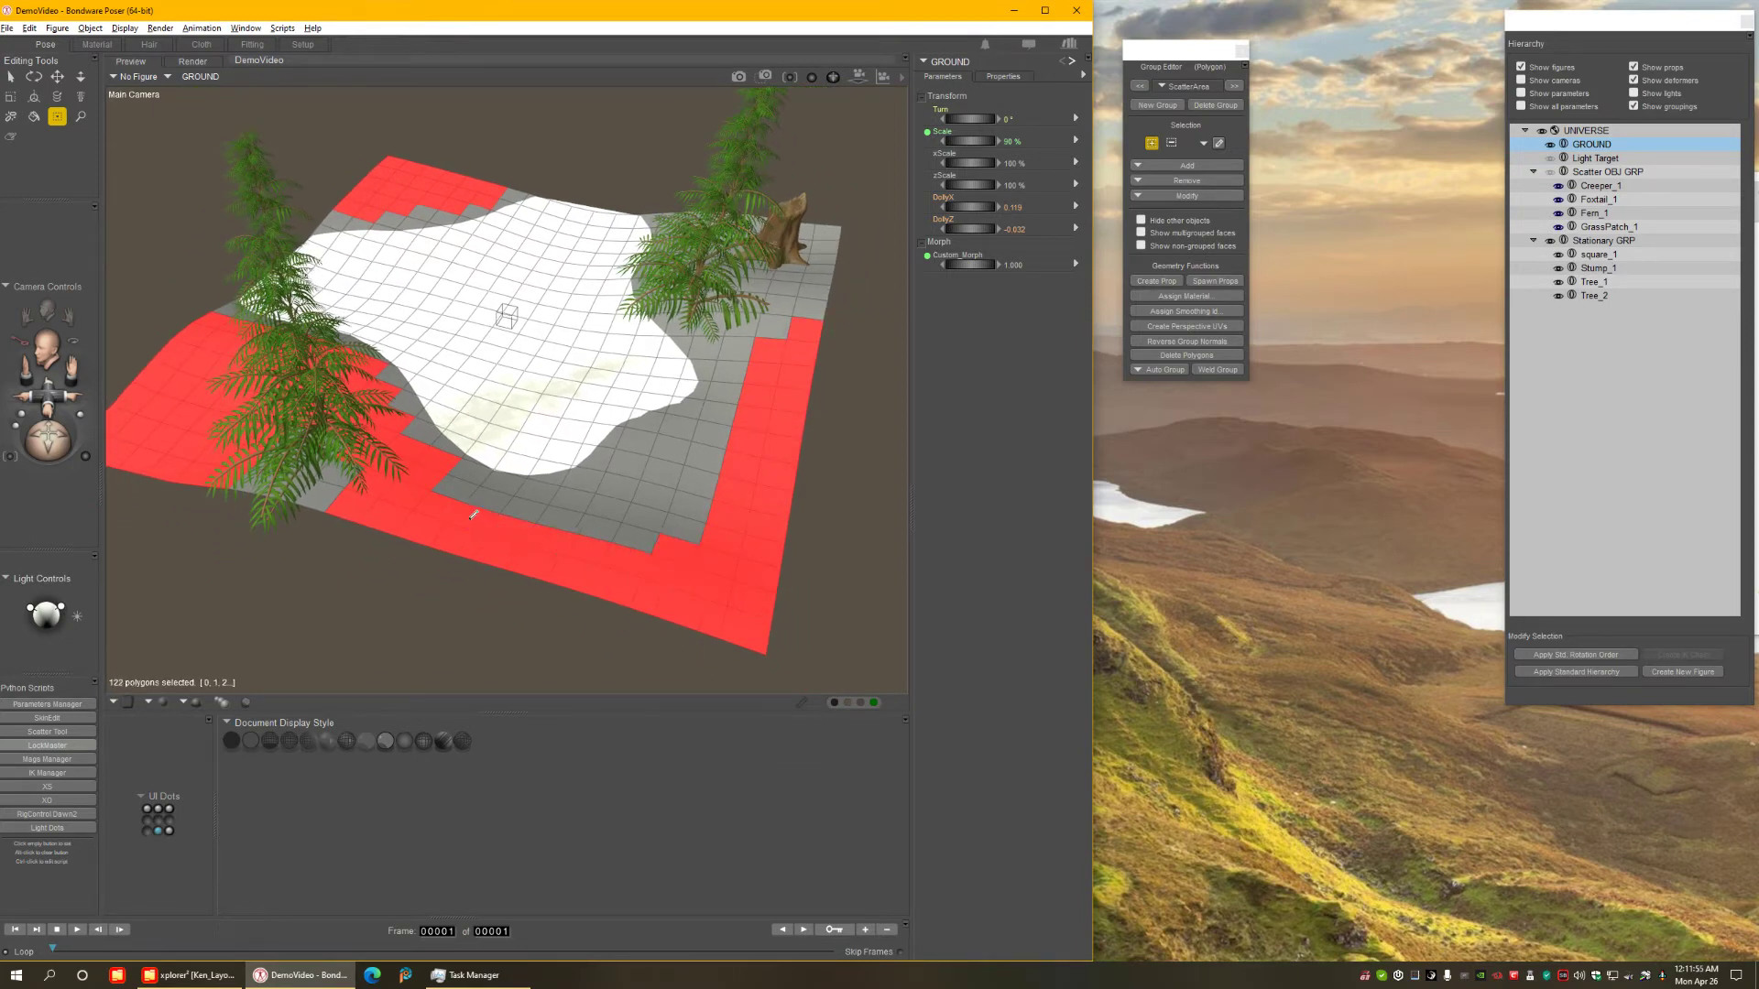
pyautogui.moveTo(600, 530)
pyautogui.mouseDown()
pyautogui.moveTo(646, 506)
pyautogui.moveTo(632, 479)
pyautogui.moveTo(715, 435)
pyautogui.moveTo(684, 523)
pyautogui.mouseUp()
pyautogui.moveTo(684, 524); pyautogui.dragTo(384, 430, button='middle')
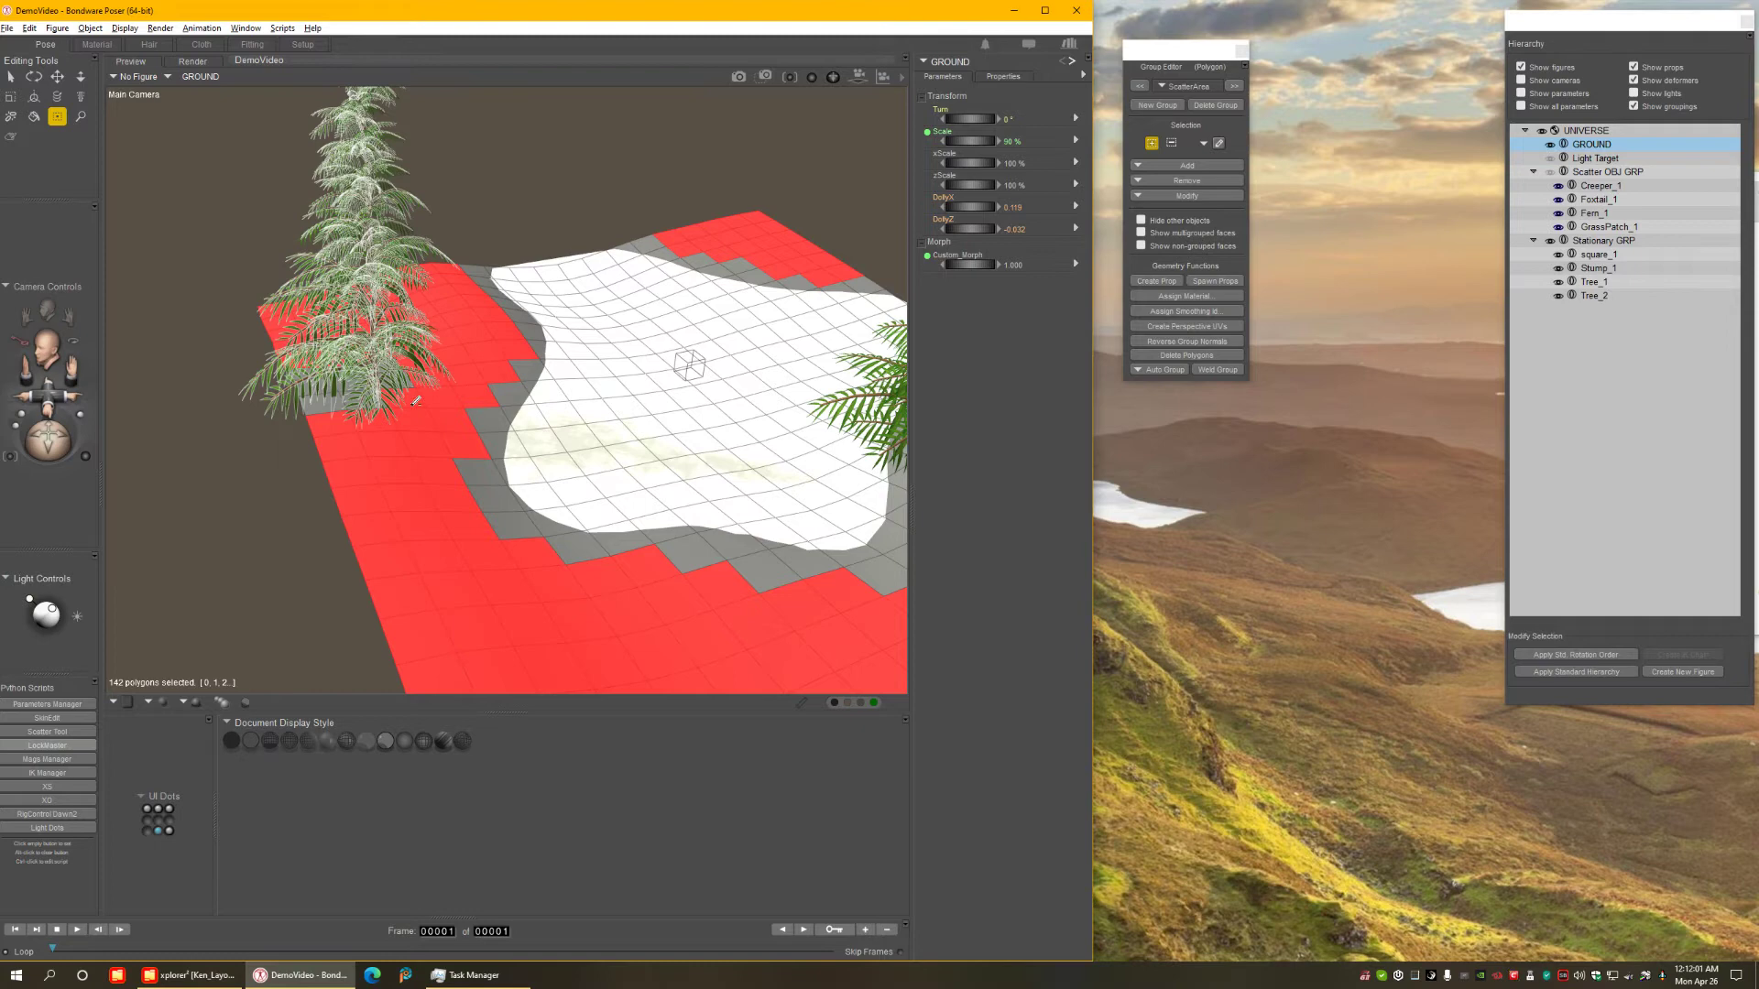
pyautogui.keyDown('ctrl'); pyautogui.click(411, 404); pyautogui.keyUp('ctrl')
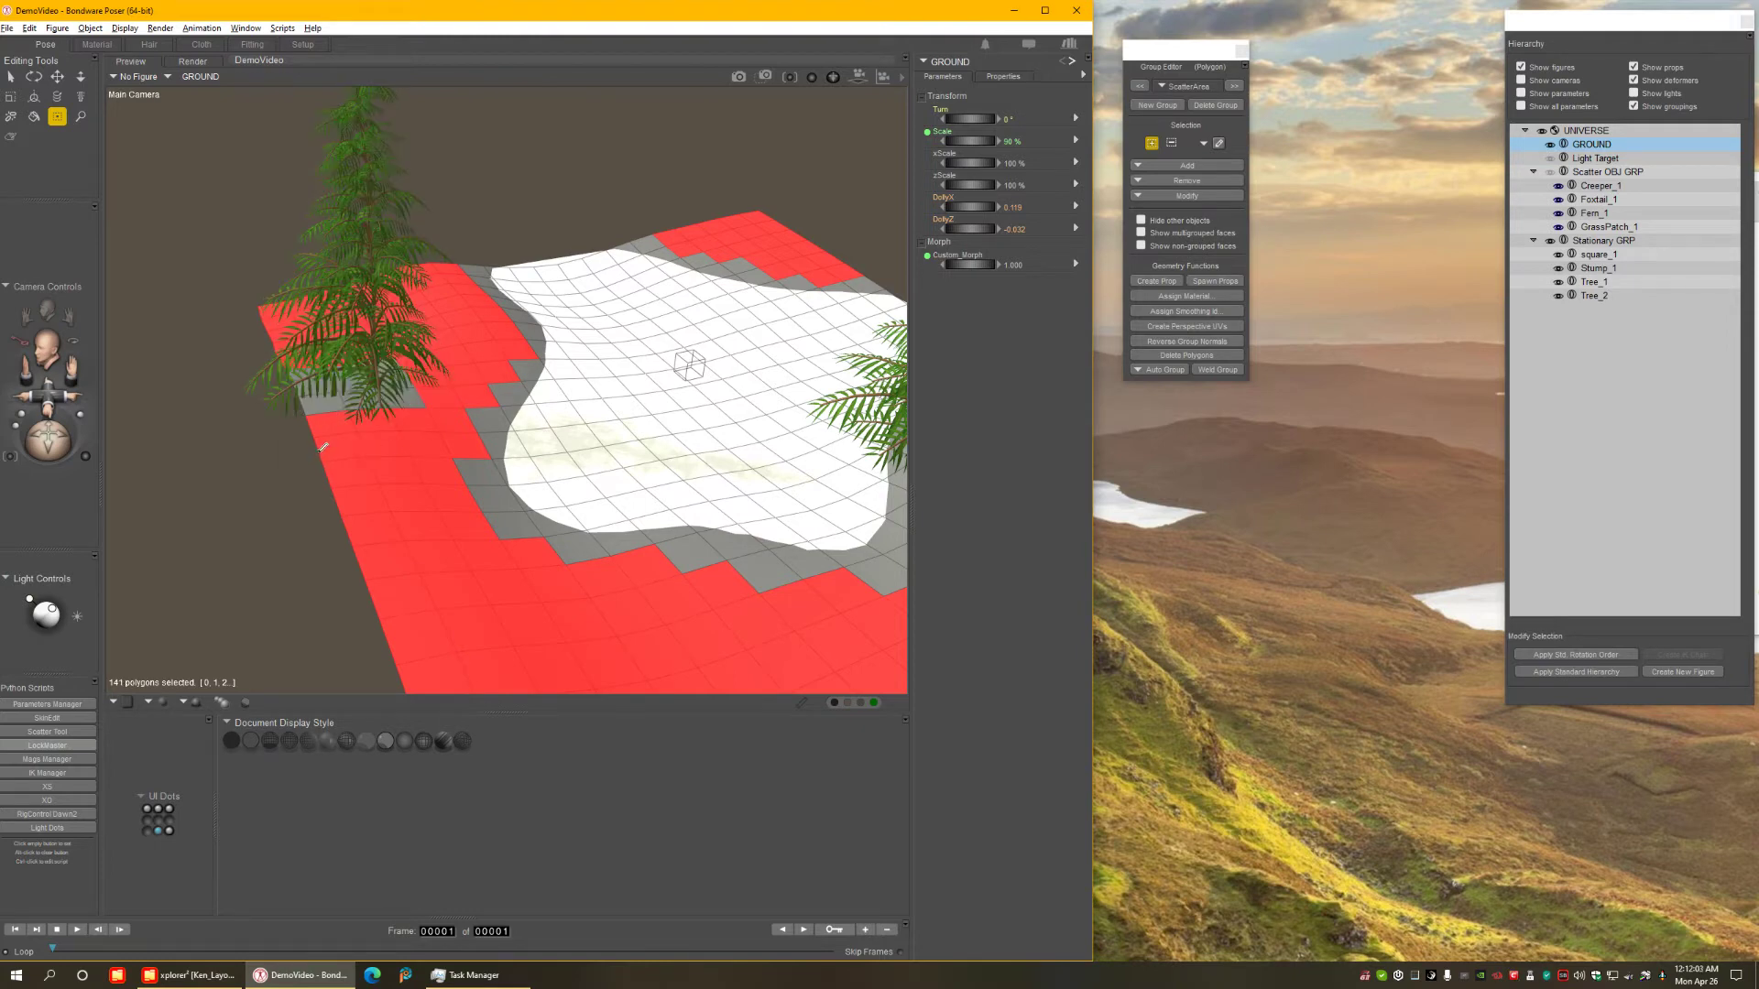
pyautogui.click(316, 397)
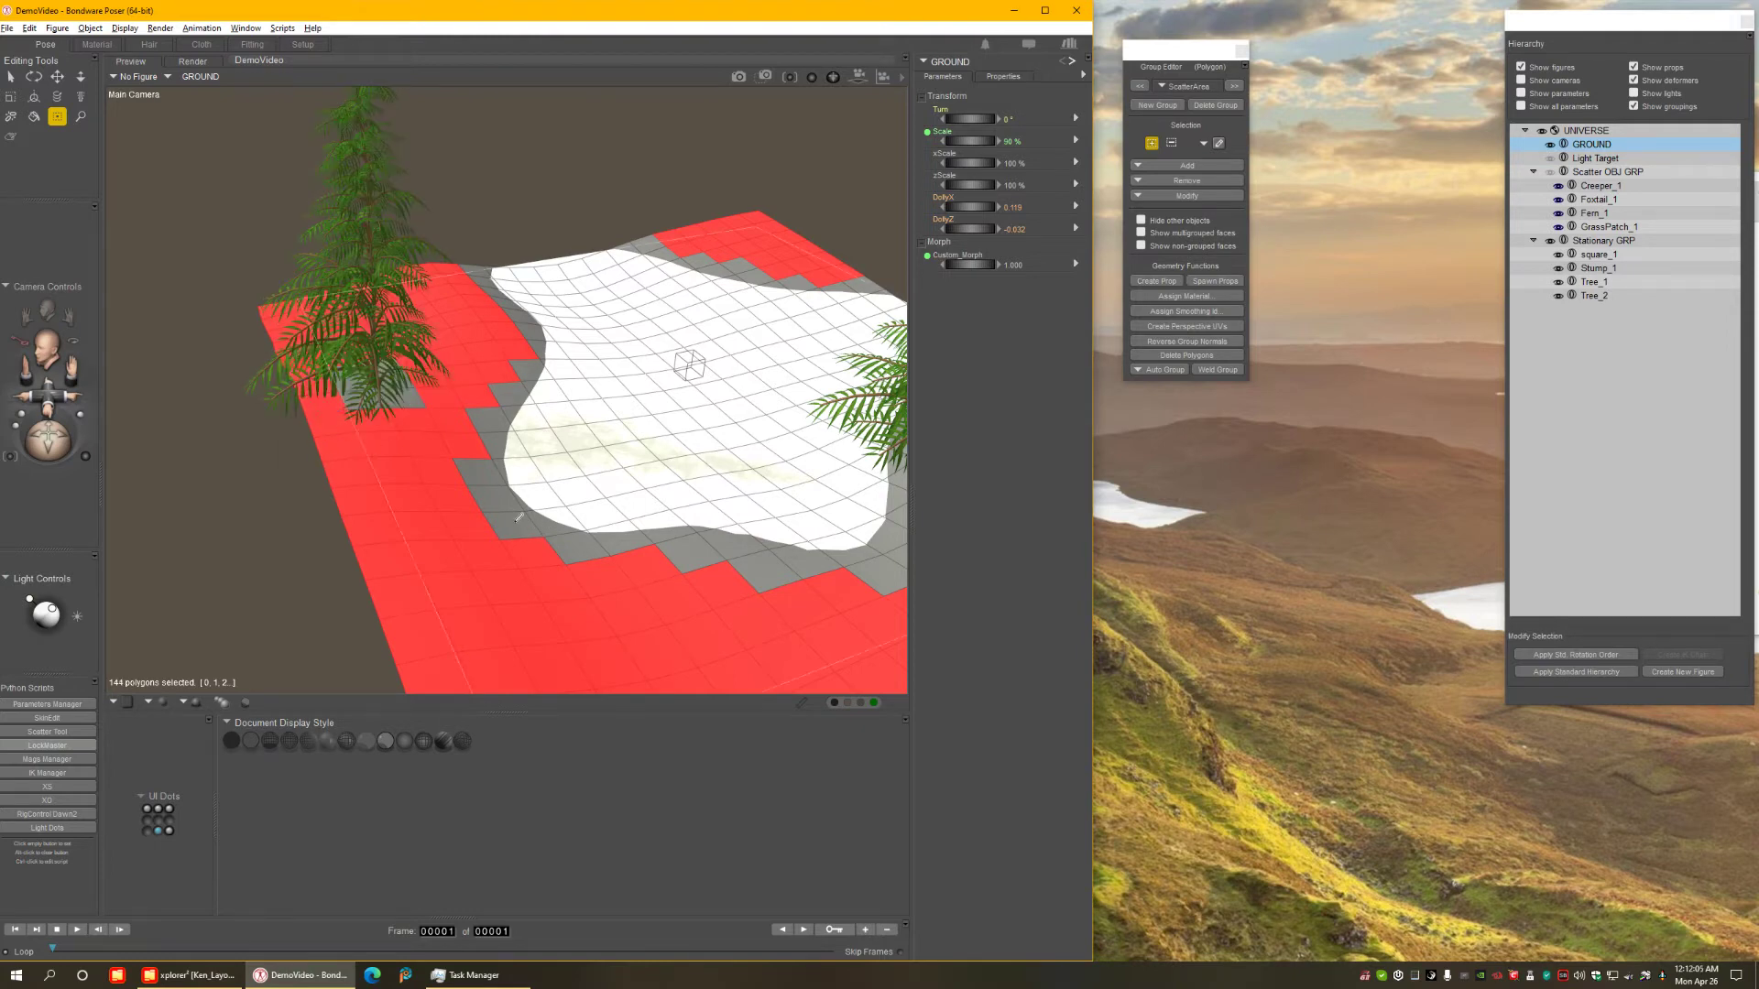
pyautogui.moveTo(514, 519); pyautogui.dragTo(463, 557, button='middle')
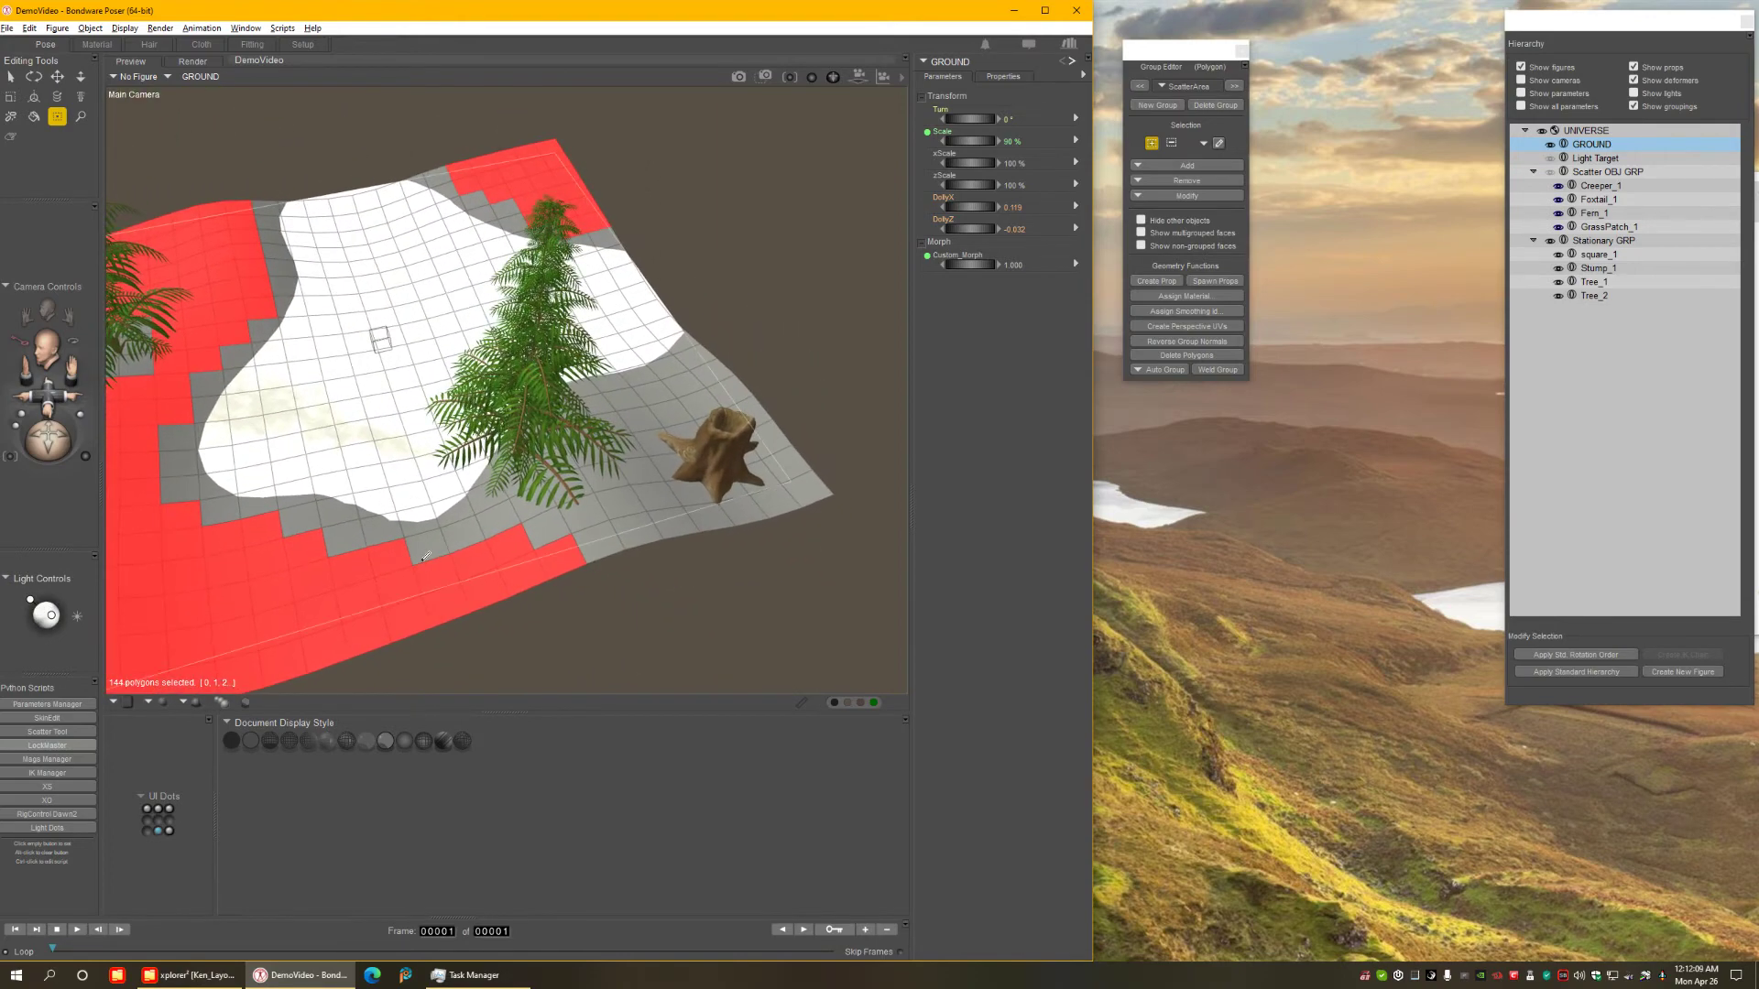
# Add the ground faces around the second tree, between the back edge and the stump, to ScatterArea.
pyautogui.click(427, 547)
pyautogui.click(464, 534)
pyautogui.click(499, 521)
pyautogui.click(547, 531)
pyautogui.click(595, 543)
pyautogui.click(627, 540)
pyautogui.moveTo(627, 539)
pyautogui.mouseDown()
pyautogui.moveTo(639, 476)
pyautogui.moveTo(678, 526)
pyautogui.moveTo(701, 482)
pyautogui.mouseUp()
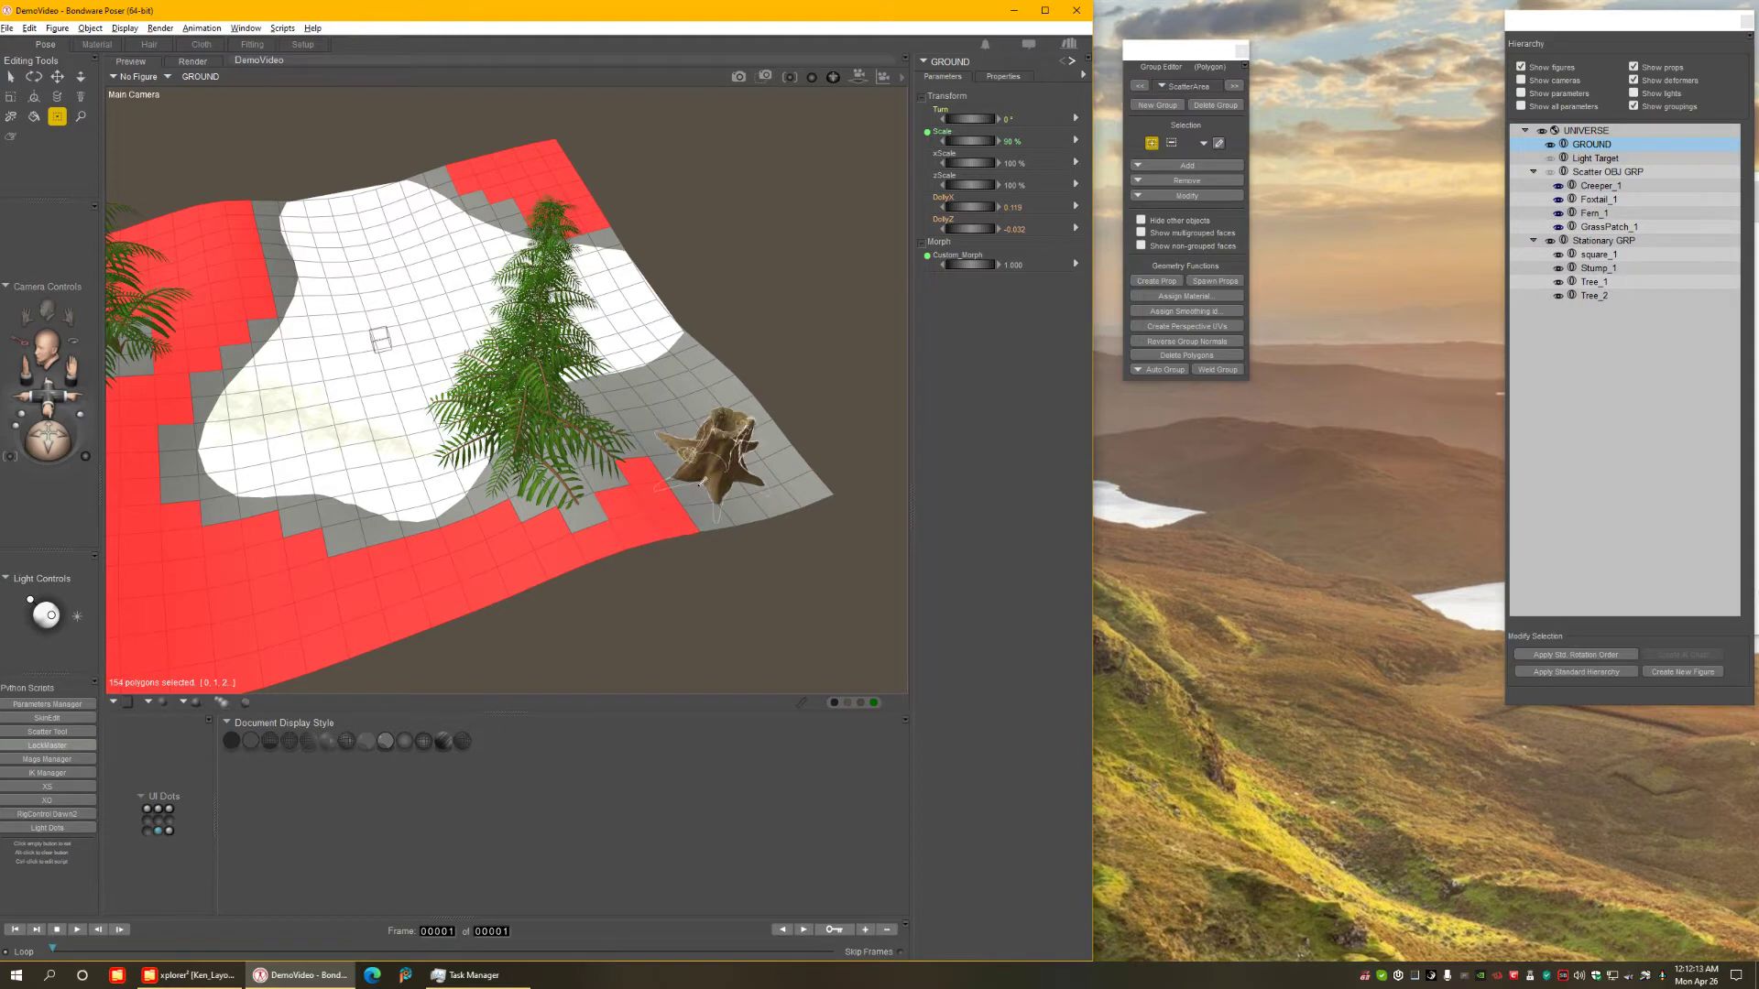
pyautogui.click(586, 516)
pyautogui.moveTo(591, 521)
pyautogui.mouseDown(button='middle')
pyautogui.moveTo(509, 554)
pyautogui.moveTo(390, 496)
pyautogui.moveTo(504, 495)
pyautogui.mouseUp(button='middle')
# Paint the ground faces surrounding the stump, out to the corner and edges of GROUND, into ScatterArea.
pyautogui.scroll(3, 390, 496)
pyautogui.moveTo(443, 420); pyautogui.dragTo(357, 670)
pyautogui.scroll(-3, 429, 545)
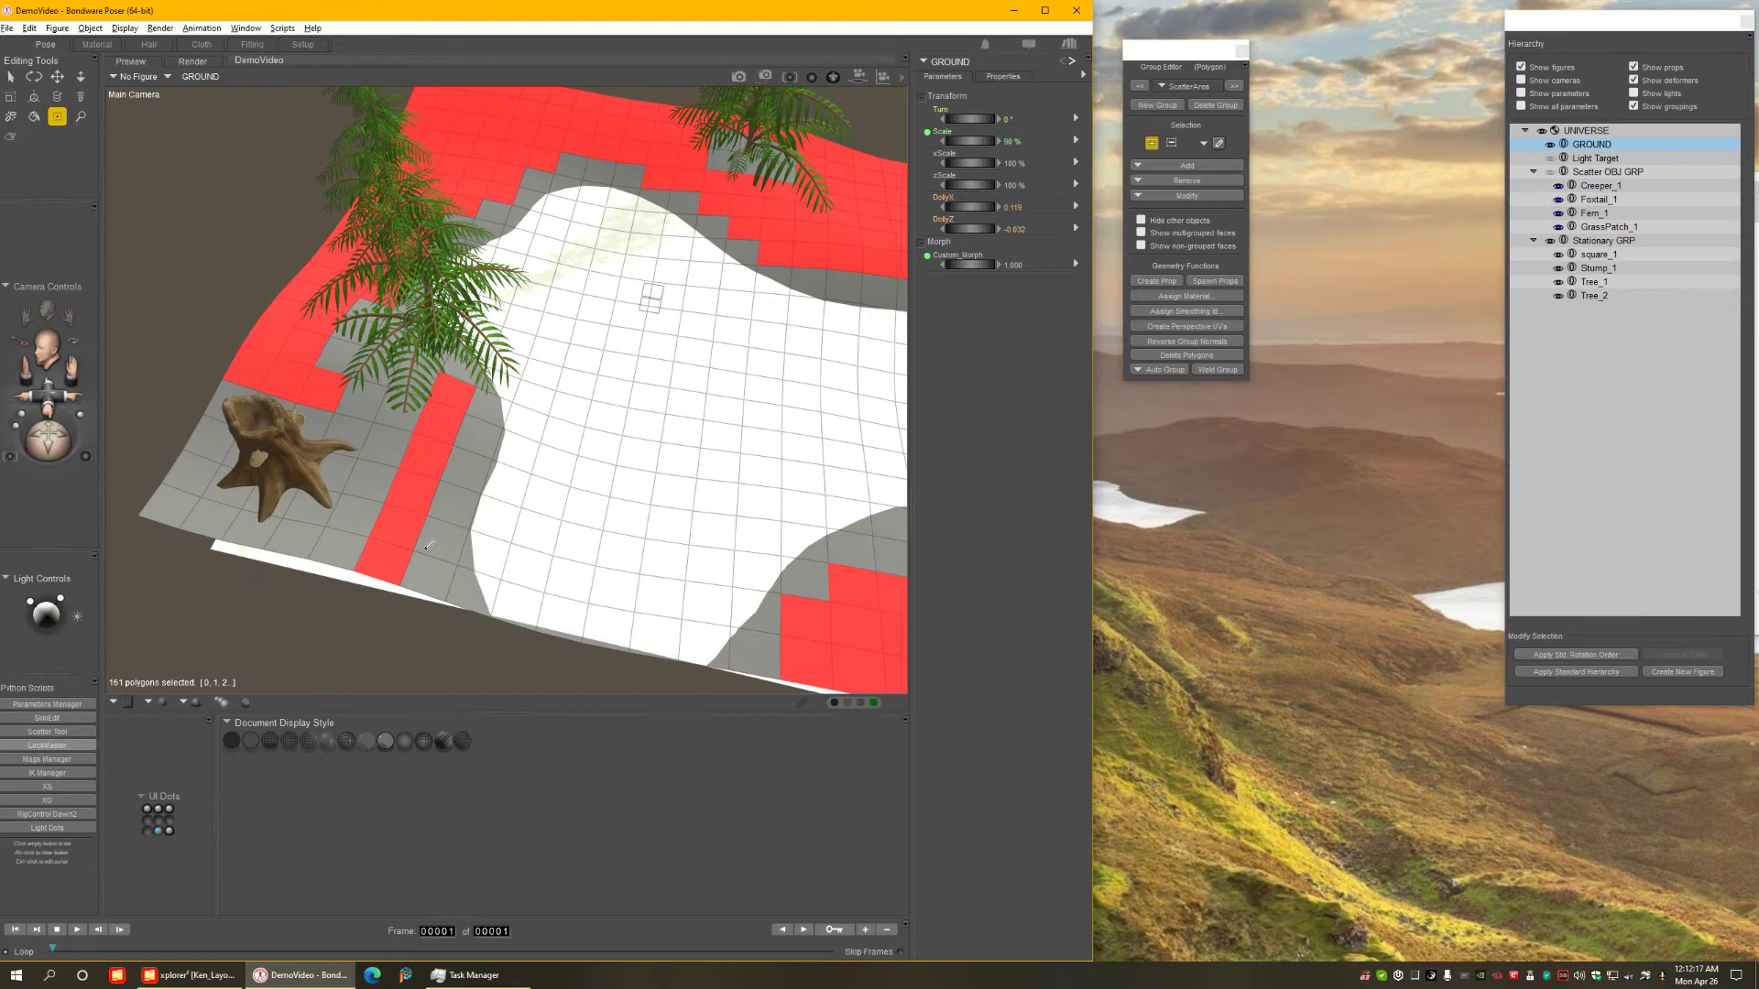
pyautogui.moveTo(381, 495); pyautogui.dragTo(337, 548)
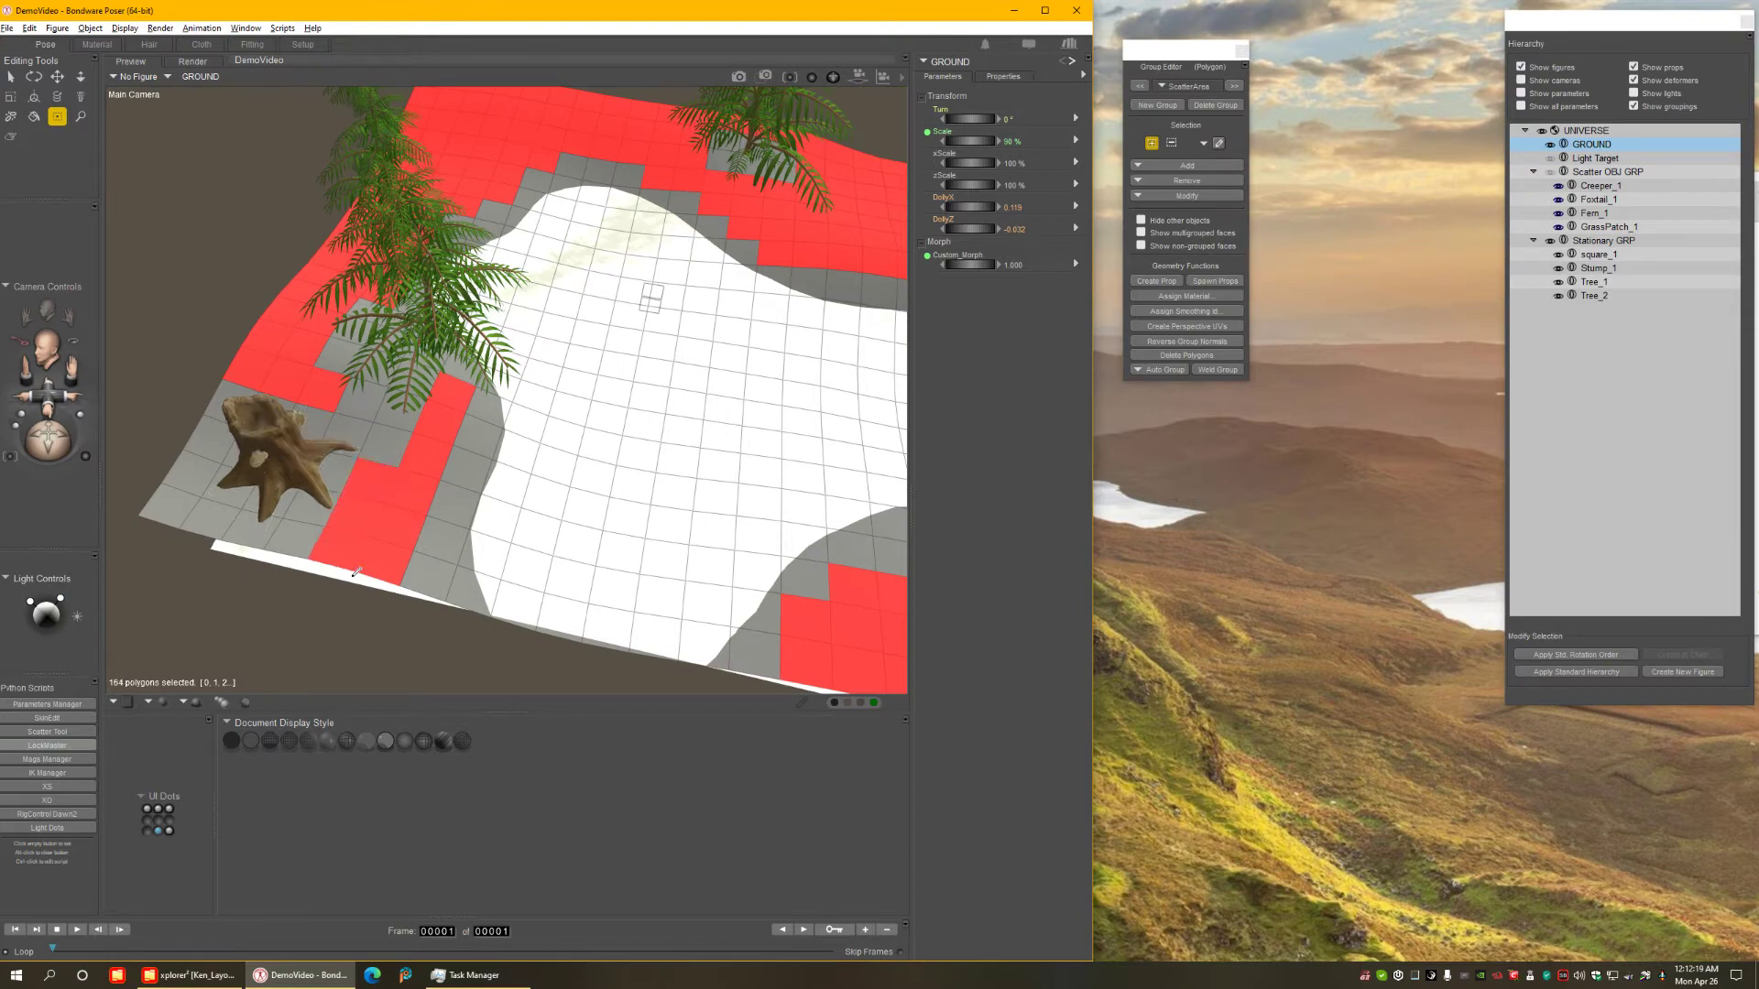
pyautogui.moveTo(169, 504); pyautogui.dragTo(243, 531)
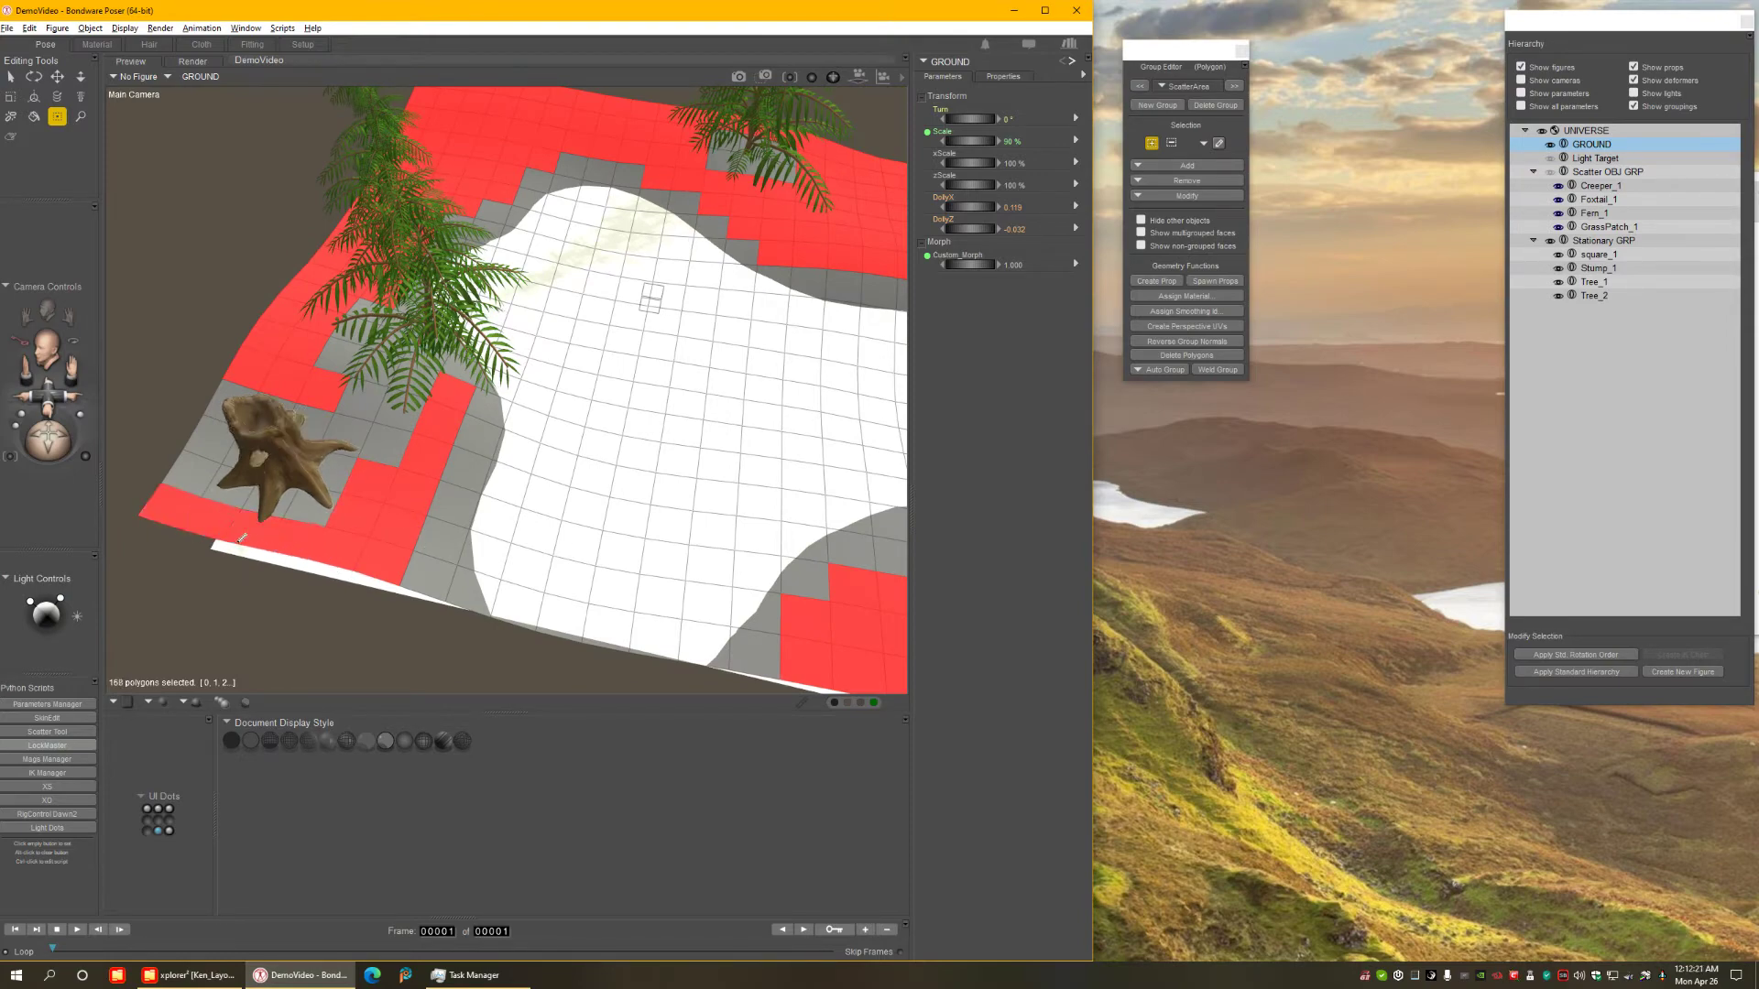
pyautogui.moveTo(152, 522); pyautogui.dragTo(307, 550, button='middle')
pyautogui.click(438, 643)
pyautogui.moveTo(432, 610); pyautogui.dragTo(408, 551)
pyautogui.scroll(-3, 513, 595)
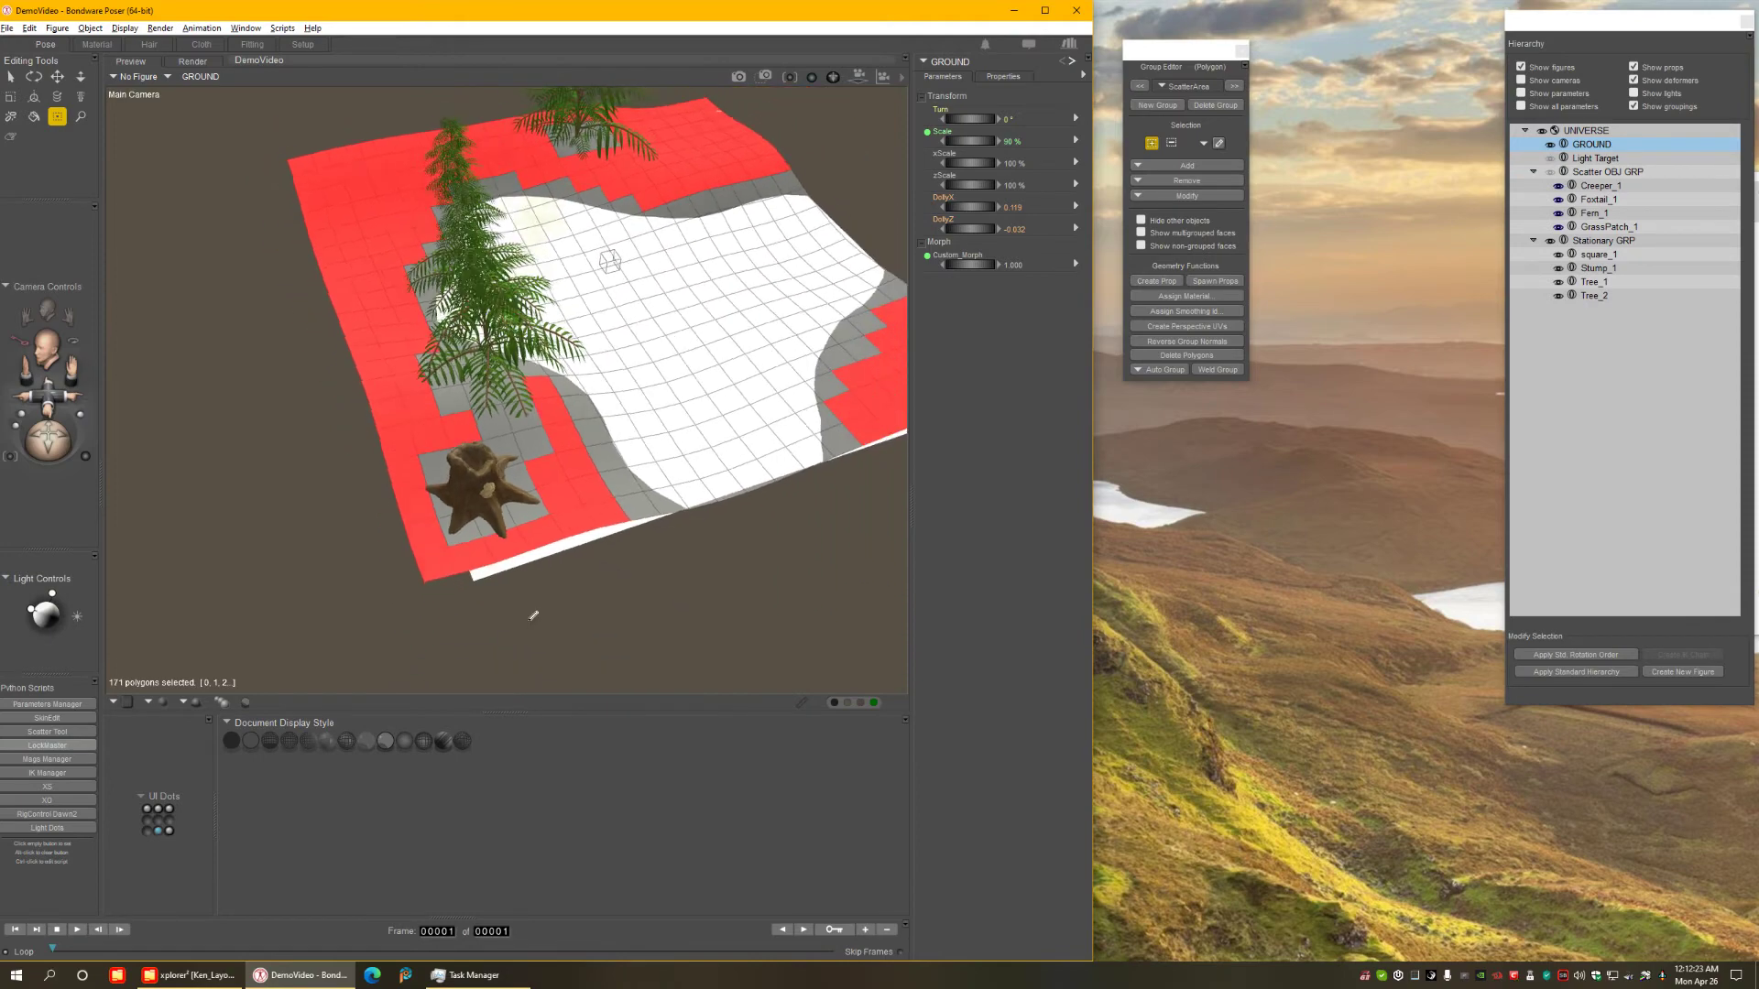
pyautogui.moveTo(534, 613); pyautogui.dragTo(470, 441, button='middle')
pyautogui.scroll(3, 470, 442)
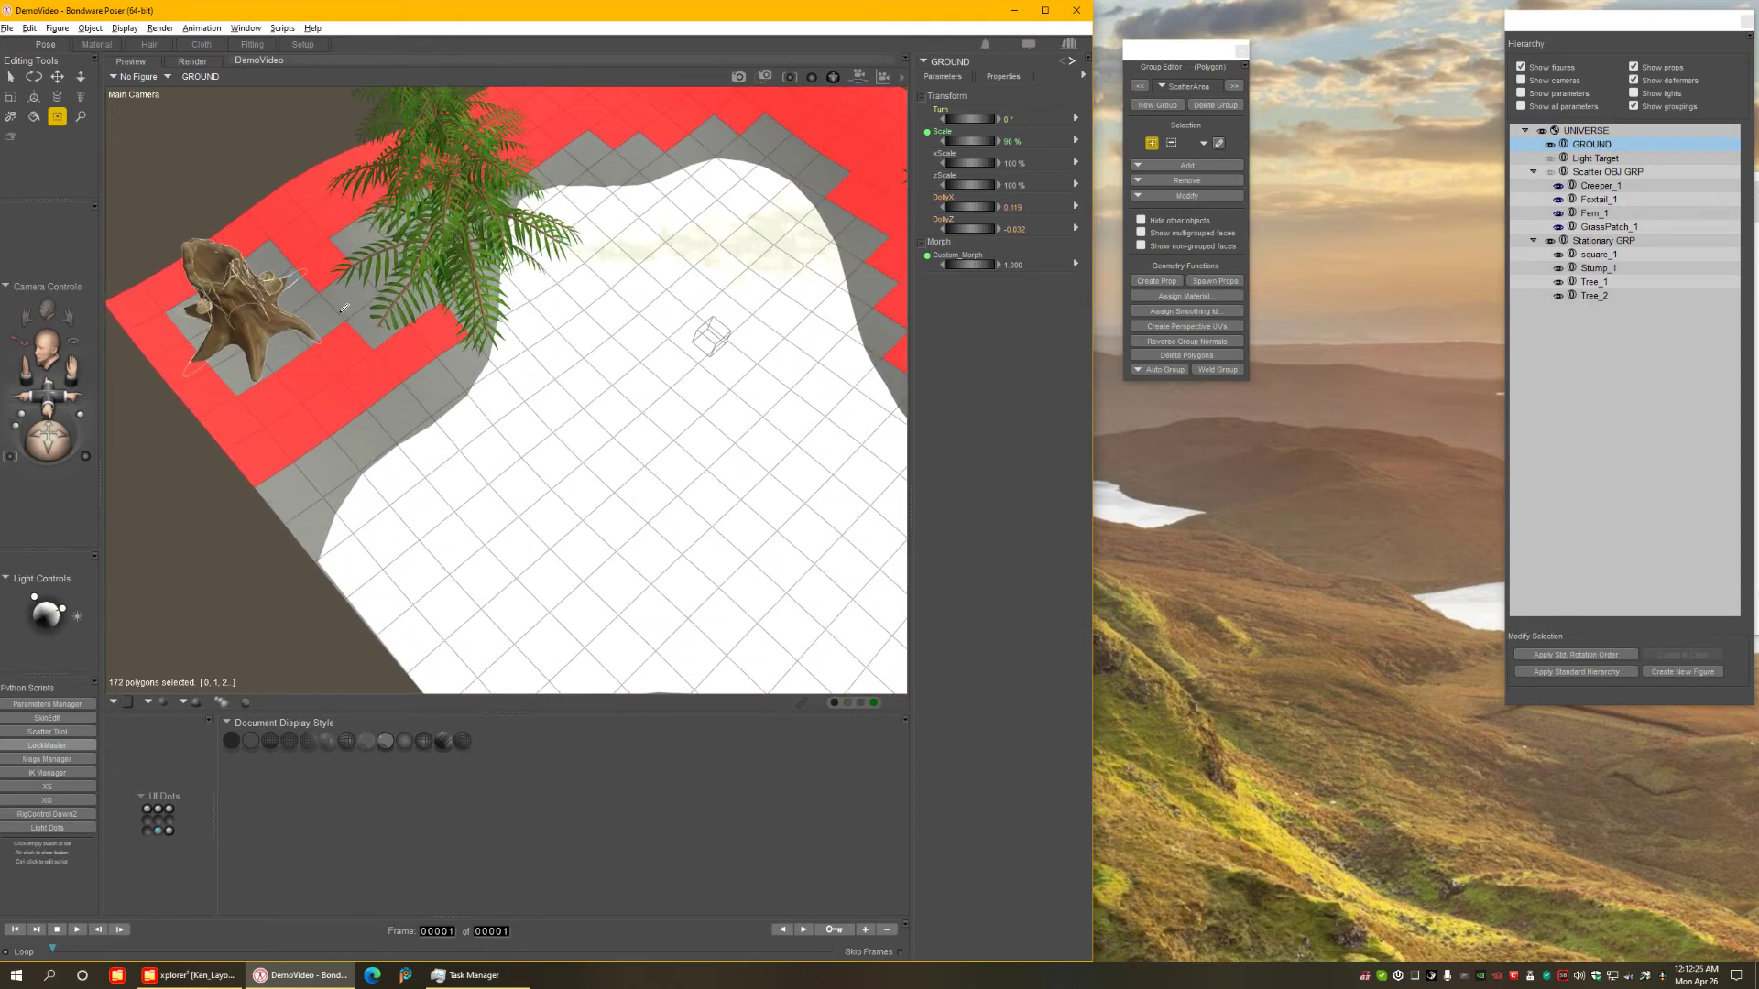
pyautogui.moveTo(343, 308); pyautogui.dragTo(371, 327)
# Add the remaining missed ground faces to ScatterArea and check its coverage around the whole white surface.
pyautogui.scroll(-3, 436, 526)
pyautogui.scroll(2, 434, 520)
pyautogui.moveTo(436, 526); pyautogui.dragTo(578, 437, button='middle')
pyautogui.scroll(-3, 435, 519)
pyautogui.click(528, 470)
pyautogui.scroll(-2, 582, 540)
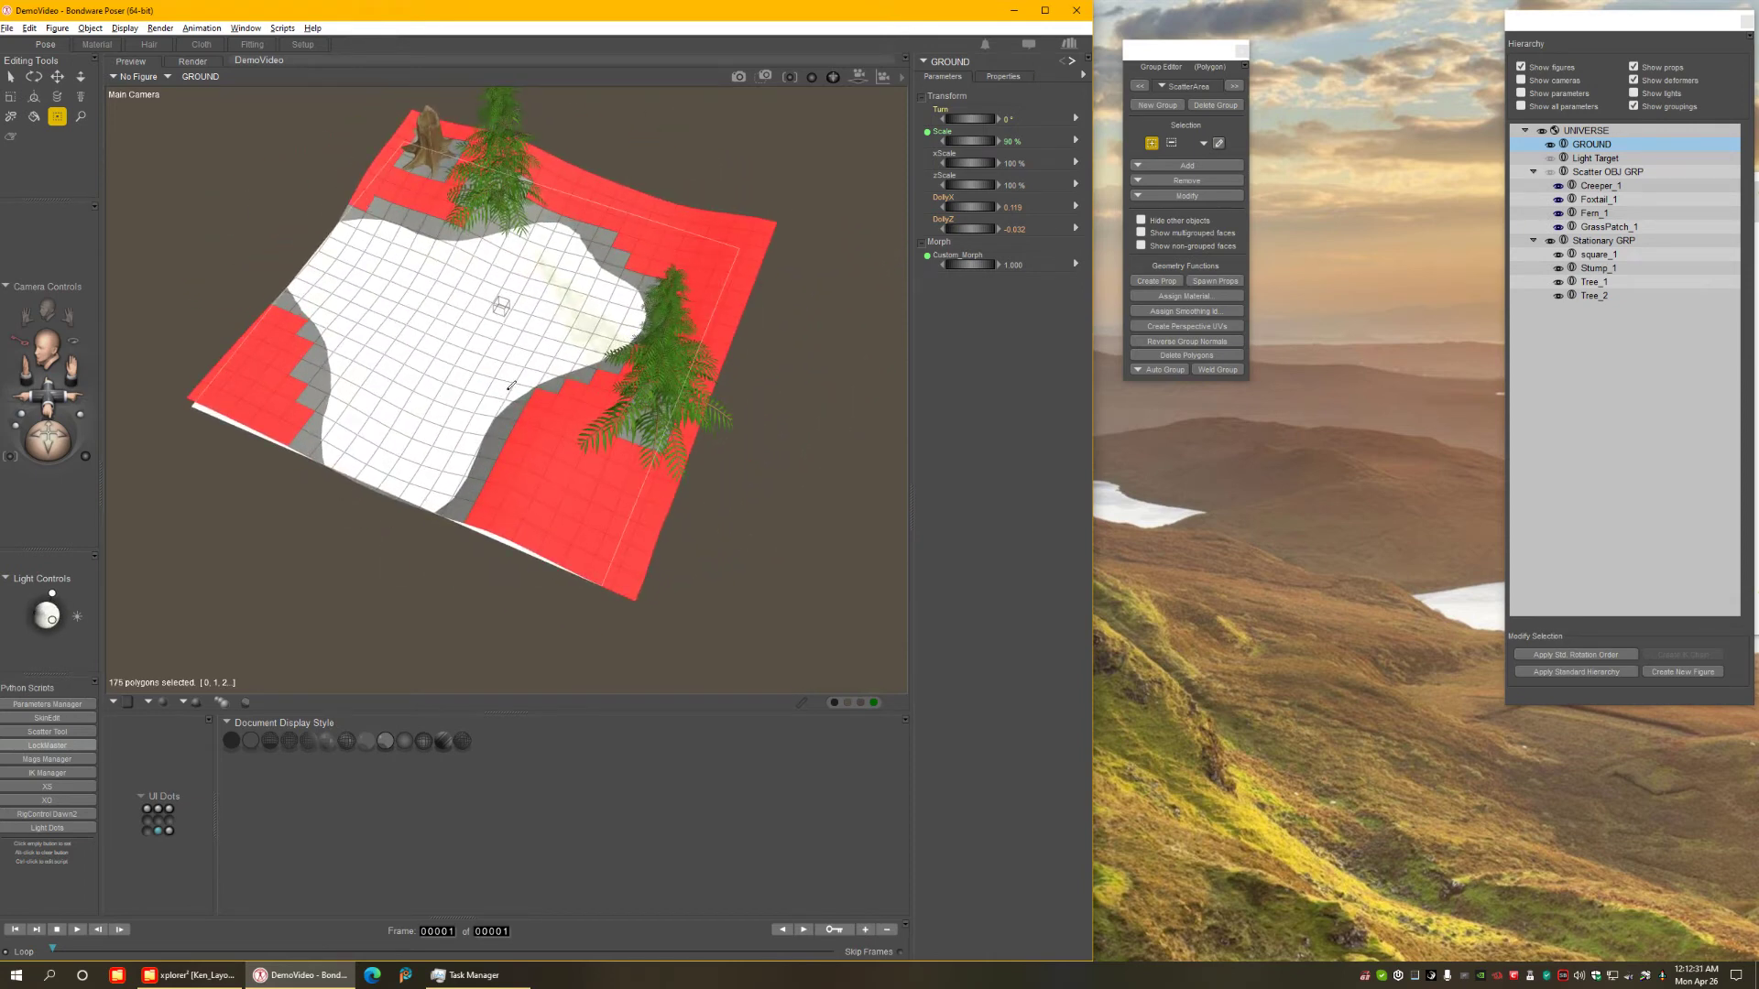
pyautogui.moveTo(511, 381); pyautogui.dragTo(539, 418, button='middle')
pyautogui.click(539, 417)
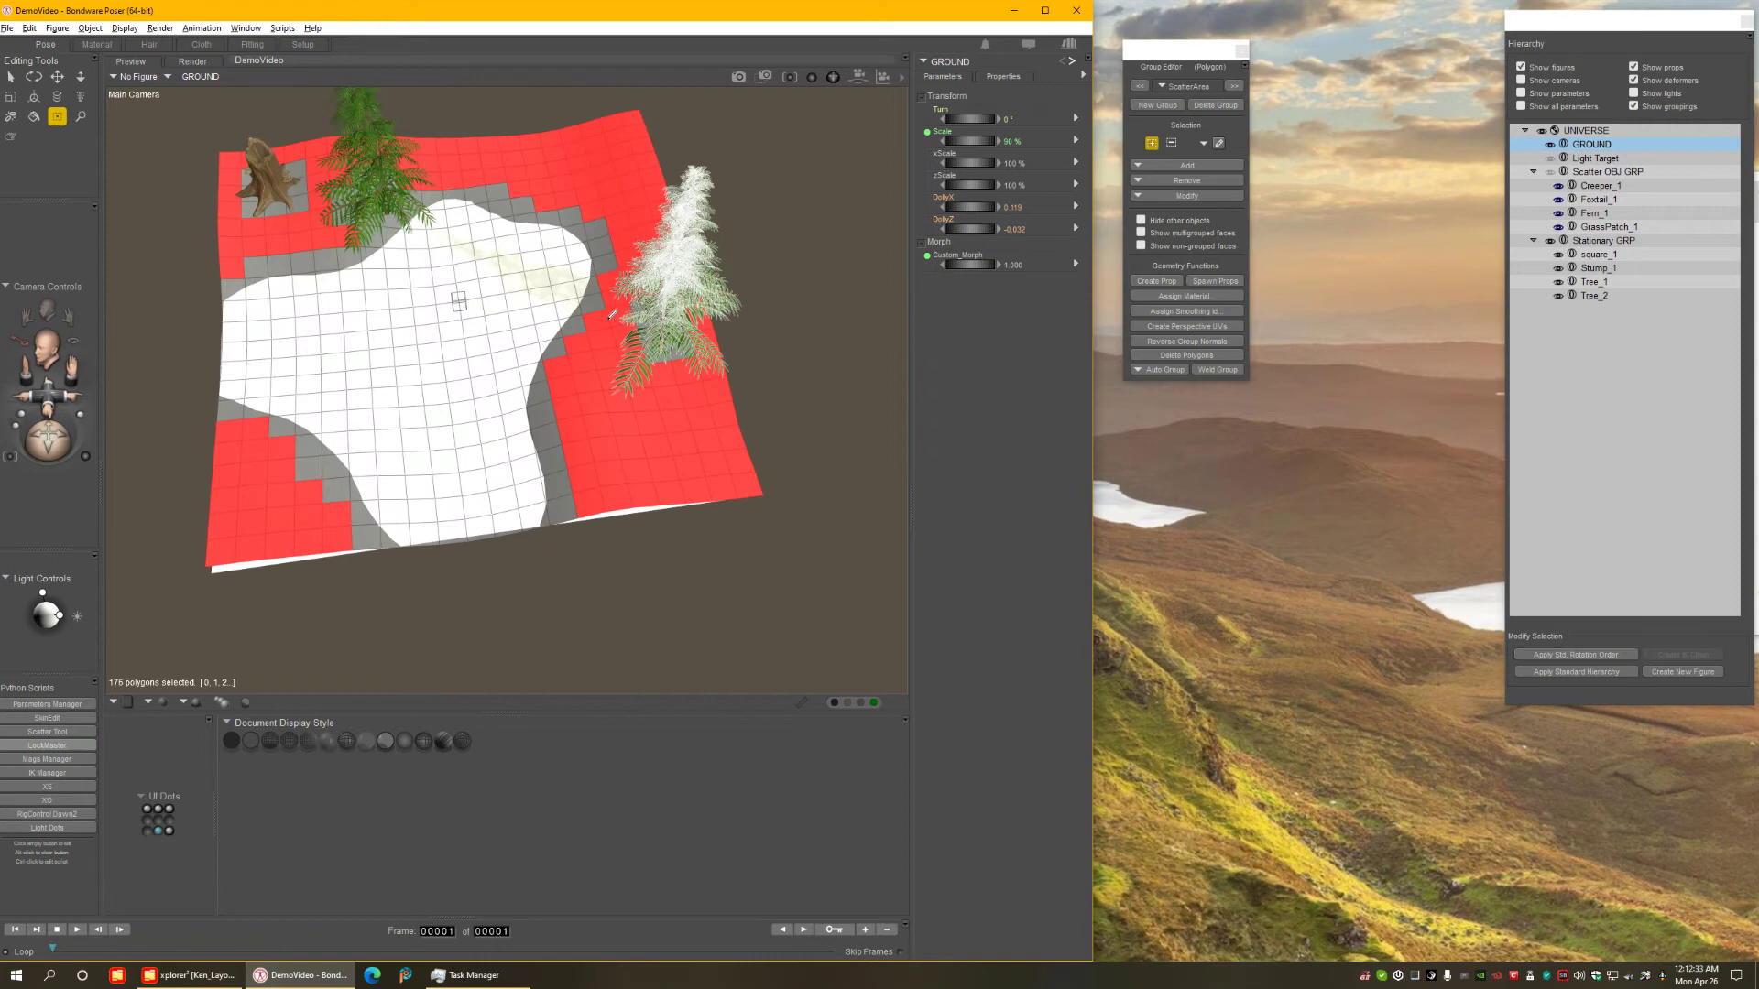
# Close the Group Editor and open the Scatter Tool with GROUND as scatter plane and ScatterArea as group.
pyautogui.click(1241, 51)
pyautogui.moveTo(688, 522); pyautogui.dragTo(976, 442, button='middle')
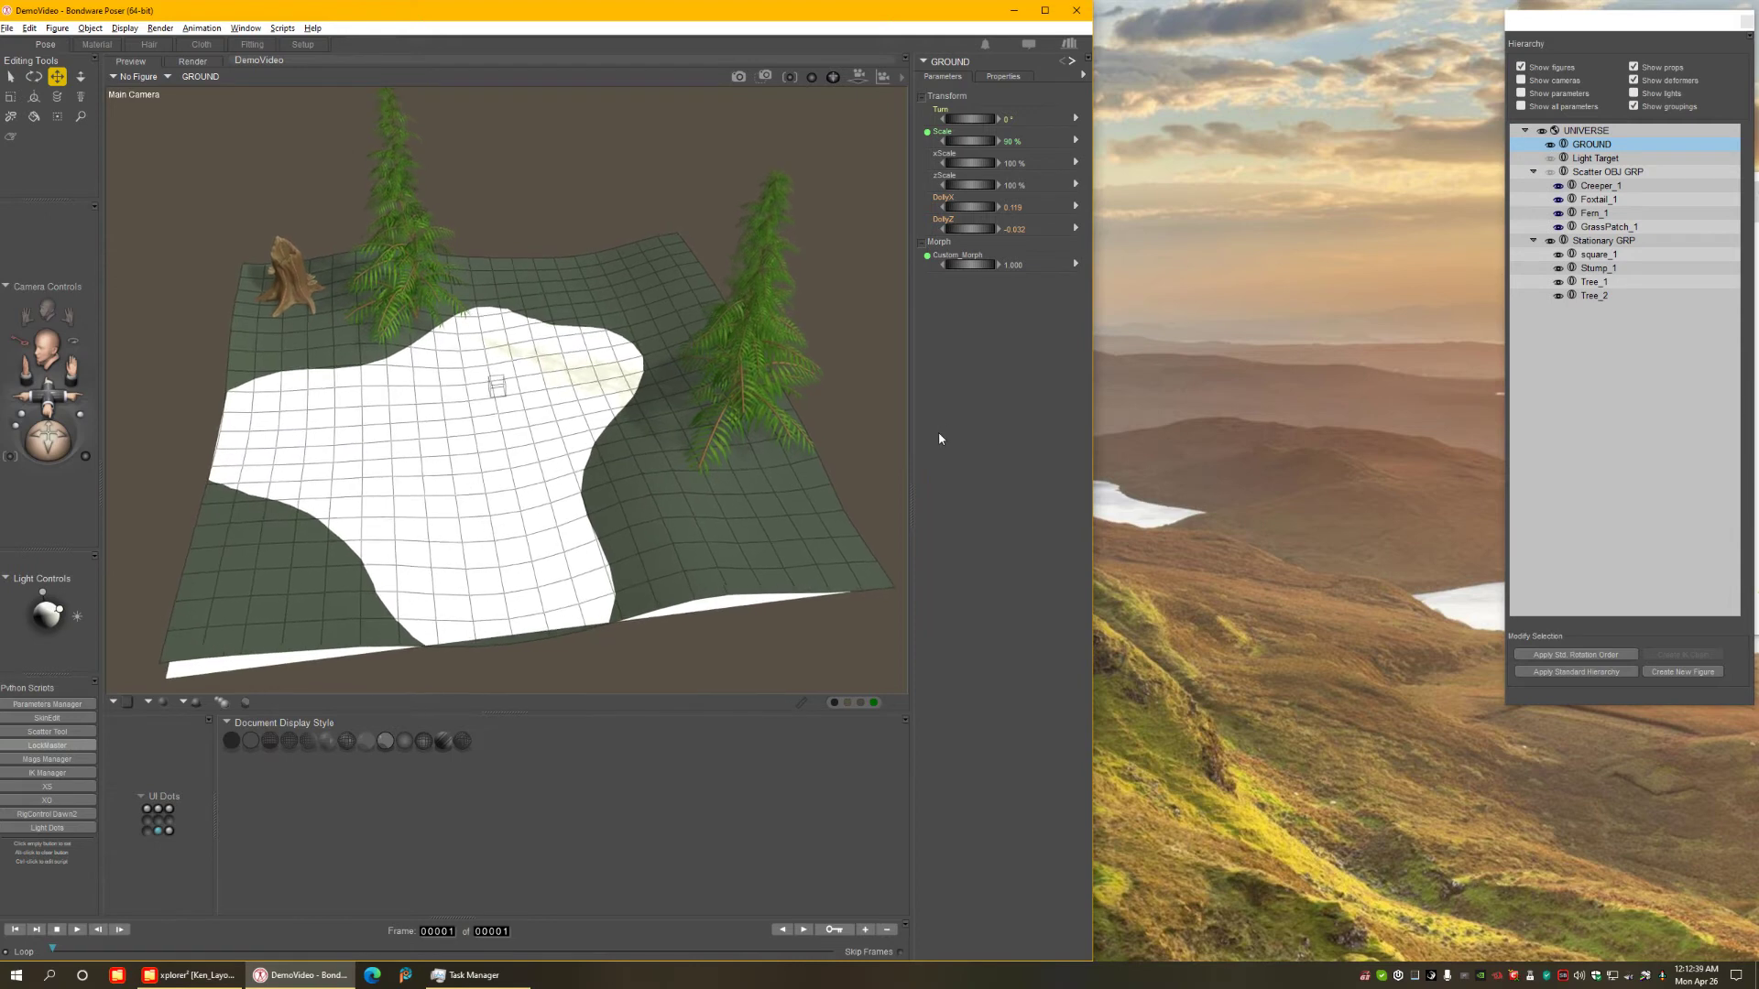
pyautogui.click(57, 734)
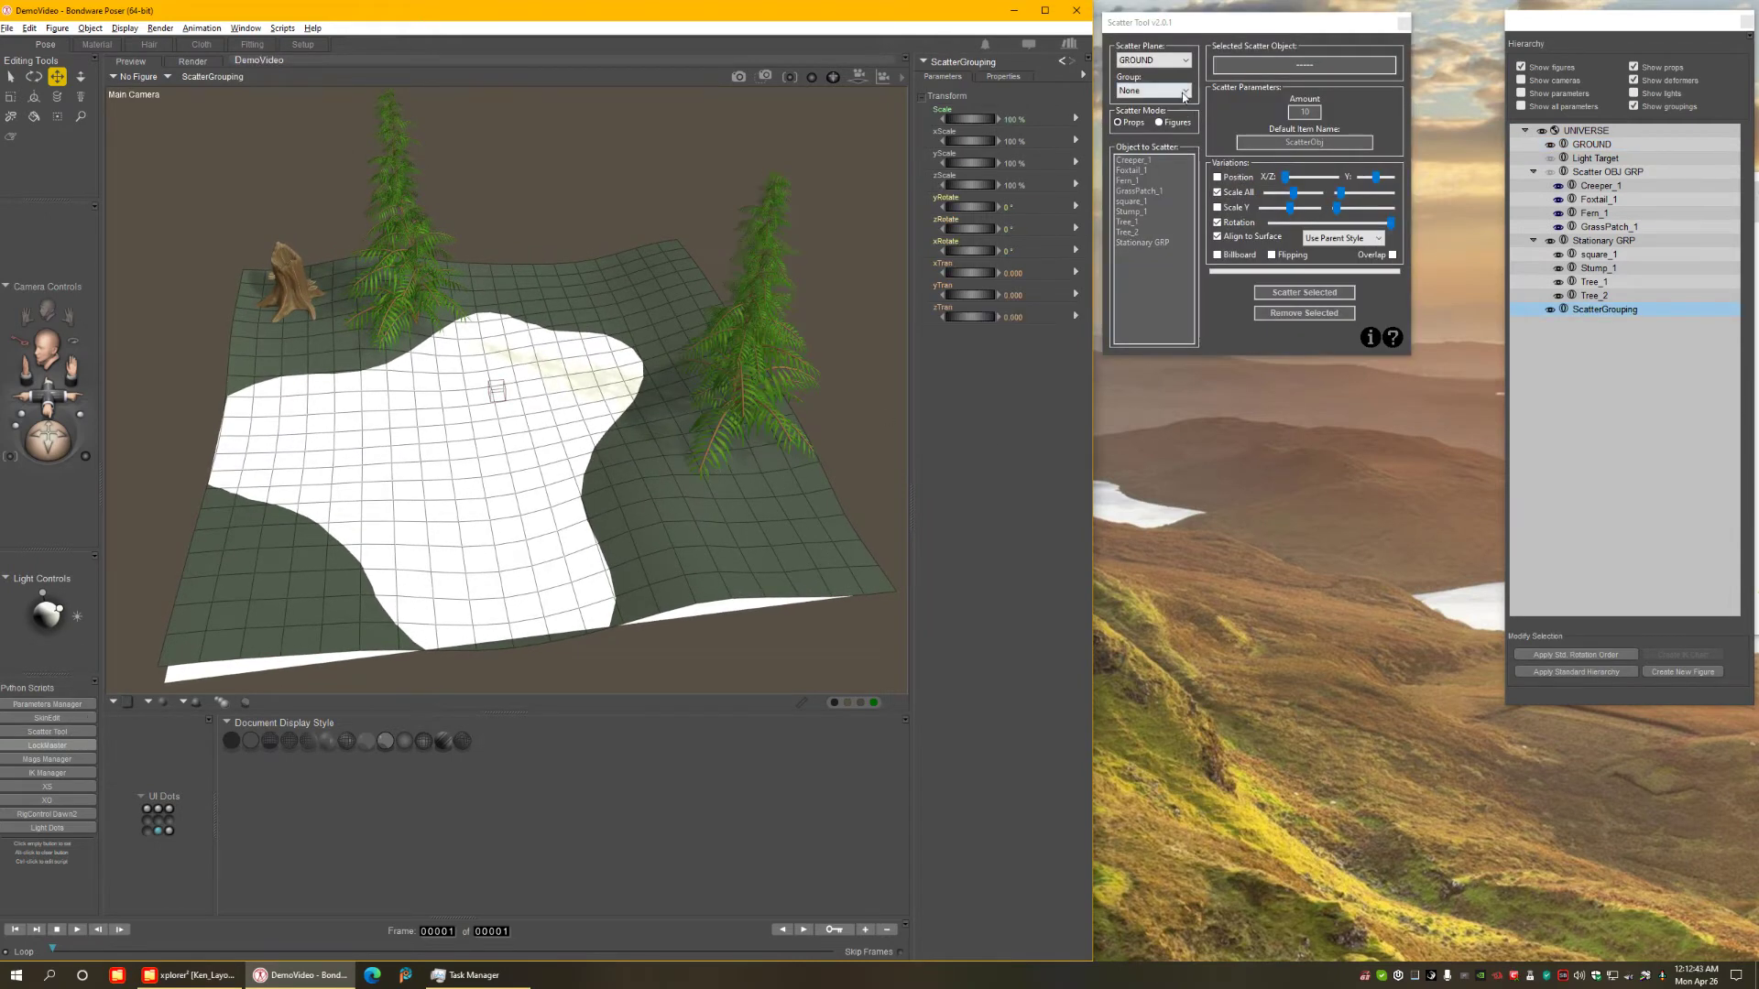
pyautogui.click(1151, 60)
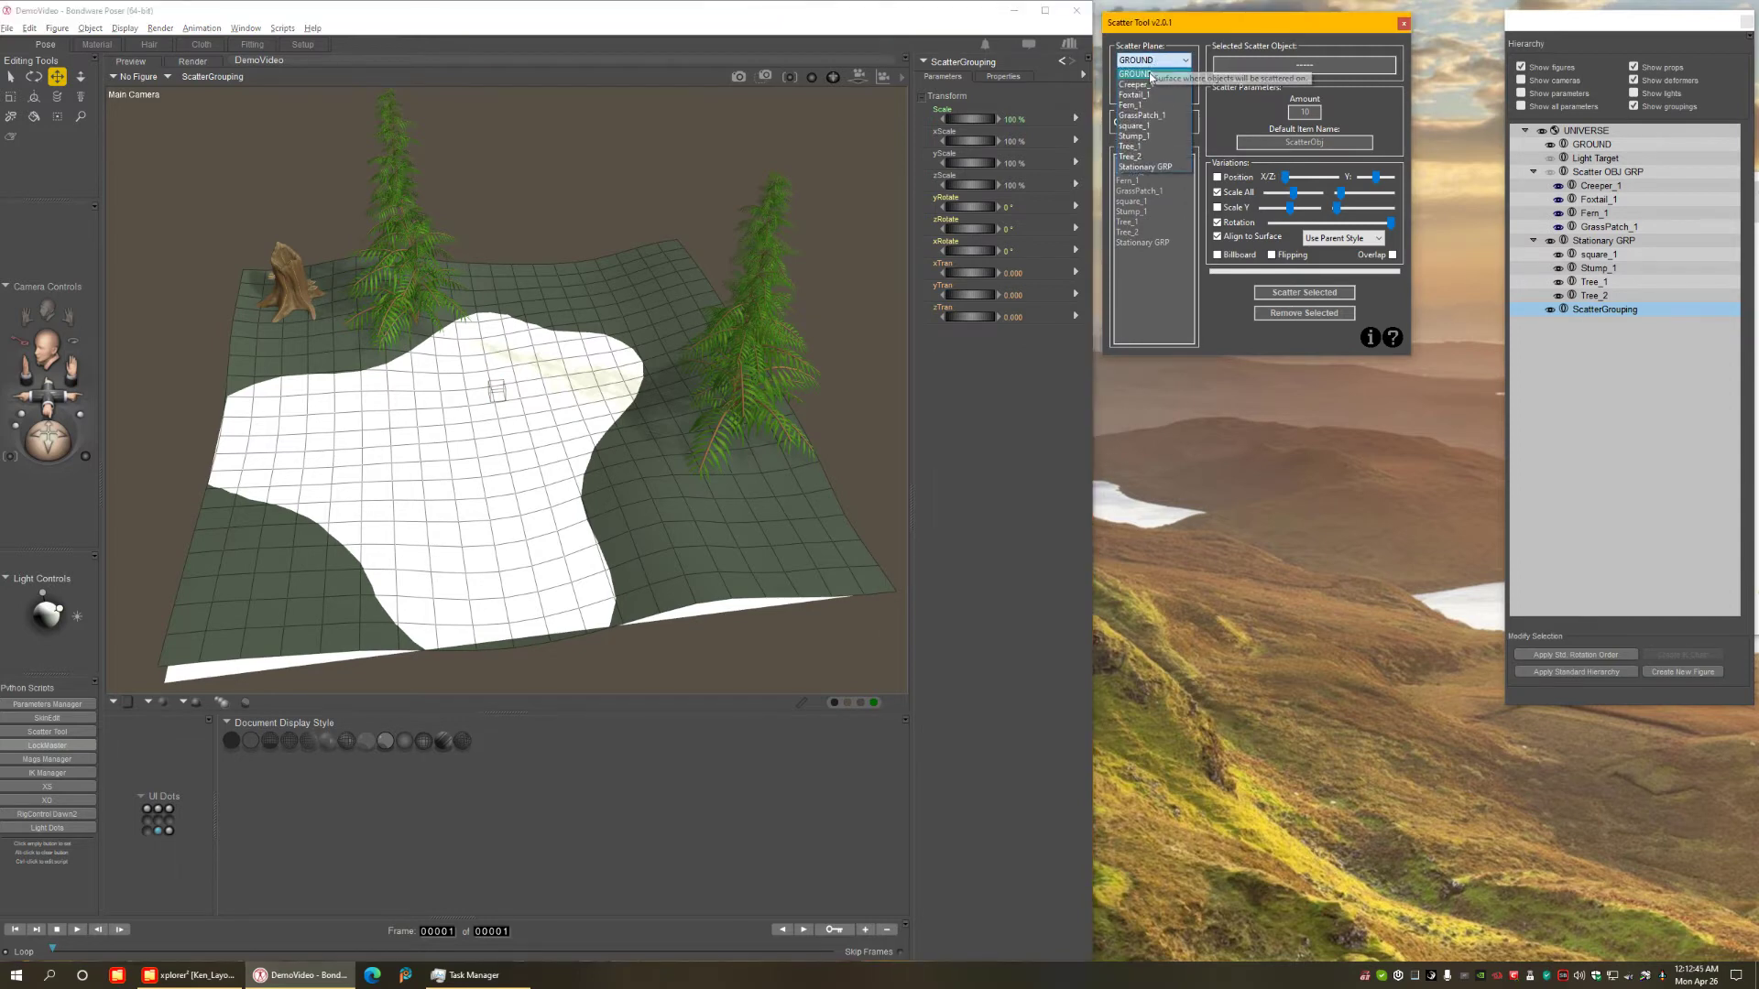
pyautogui.click(1150, 72)
pyautogui.click(1148, 92)
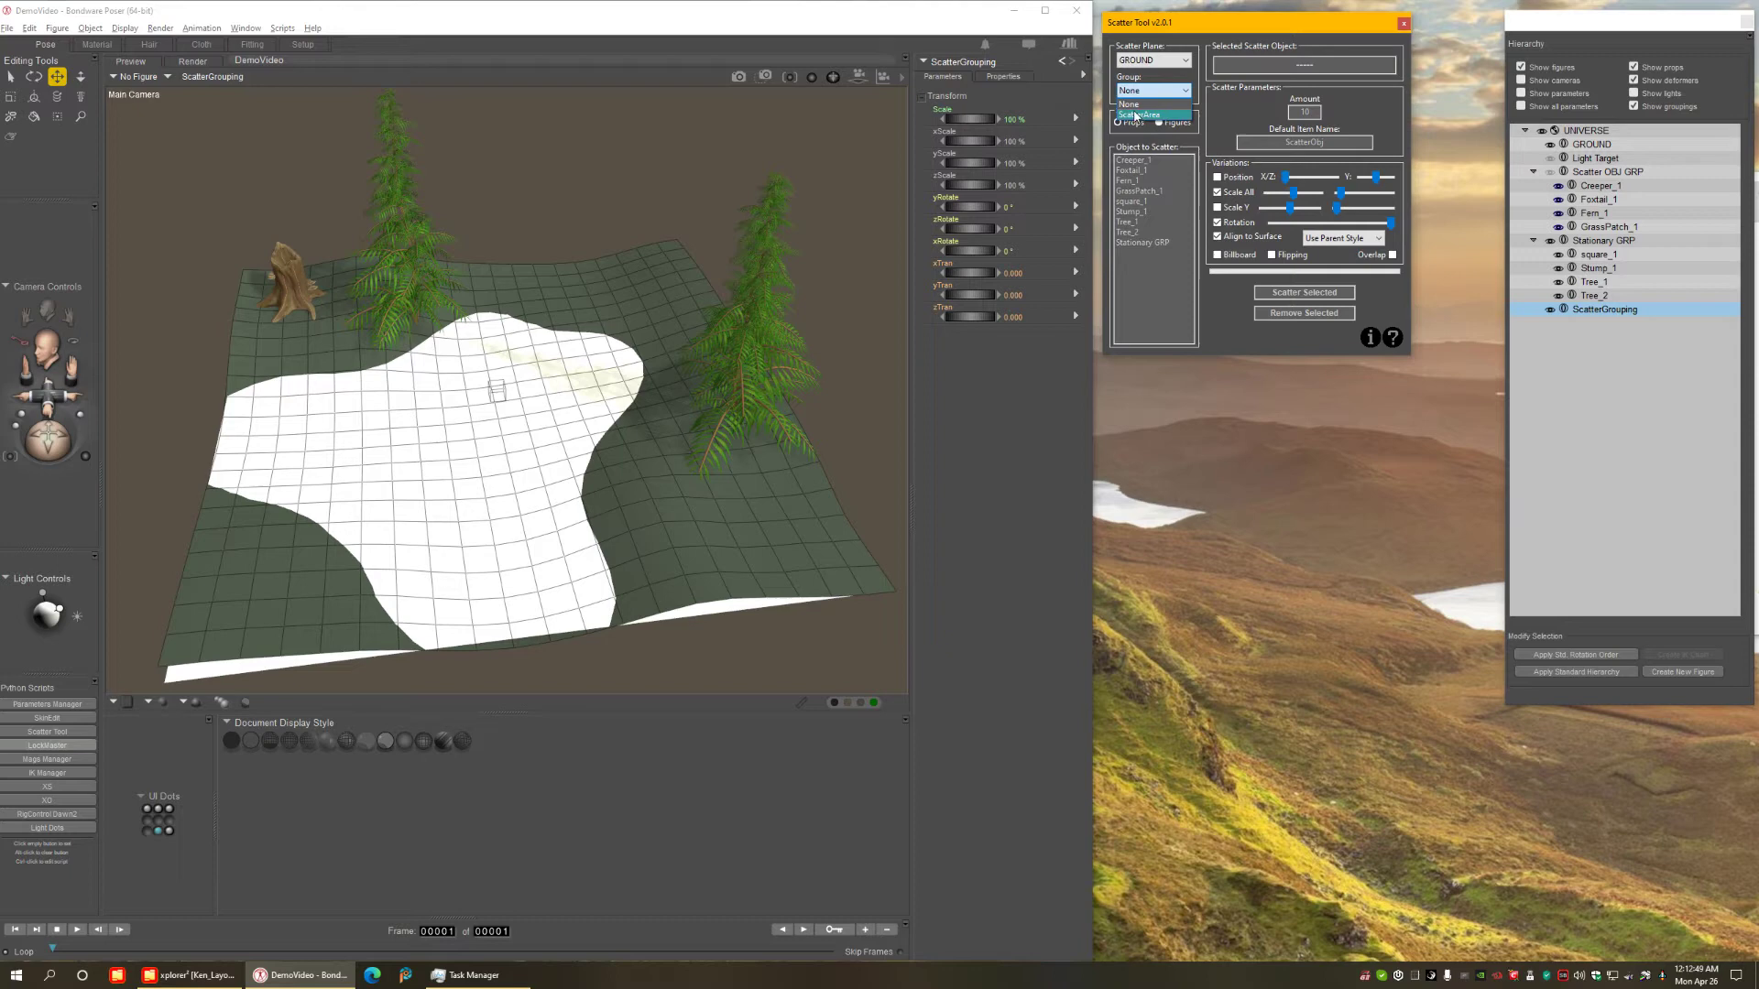
pyautogui.click(1153, 115)
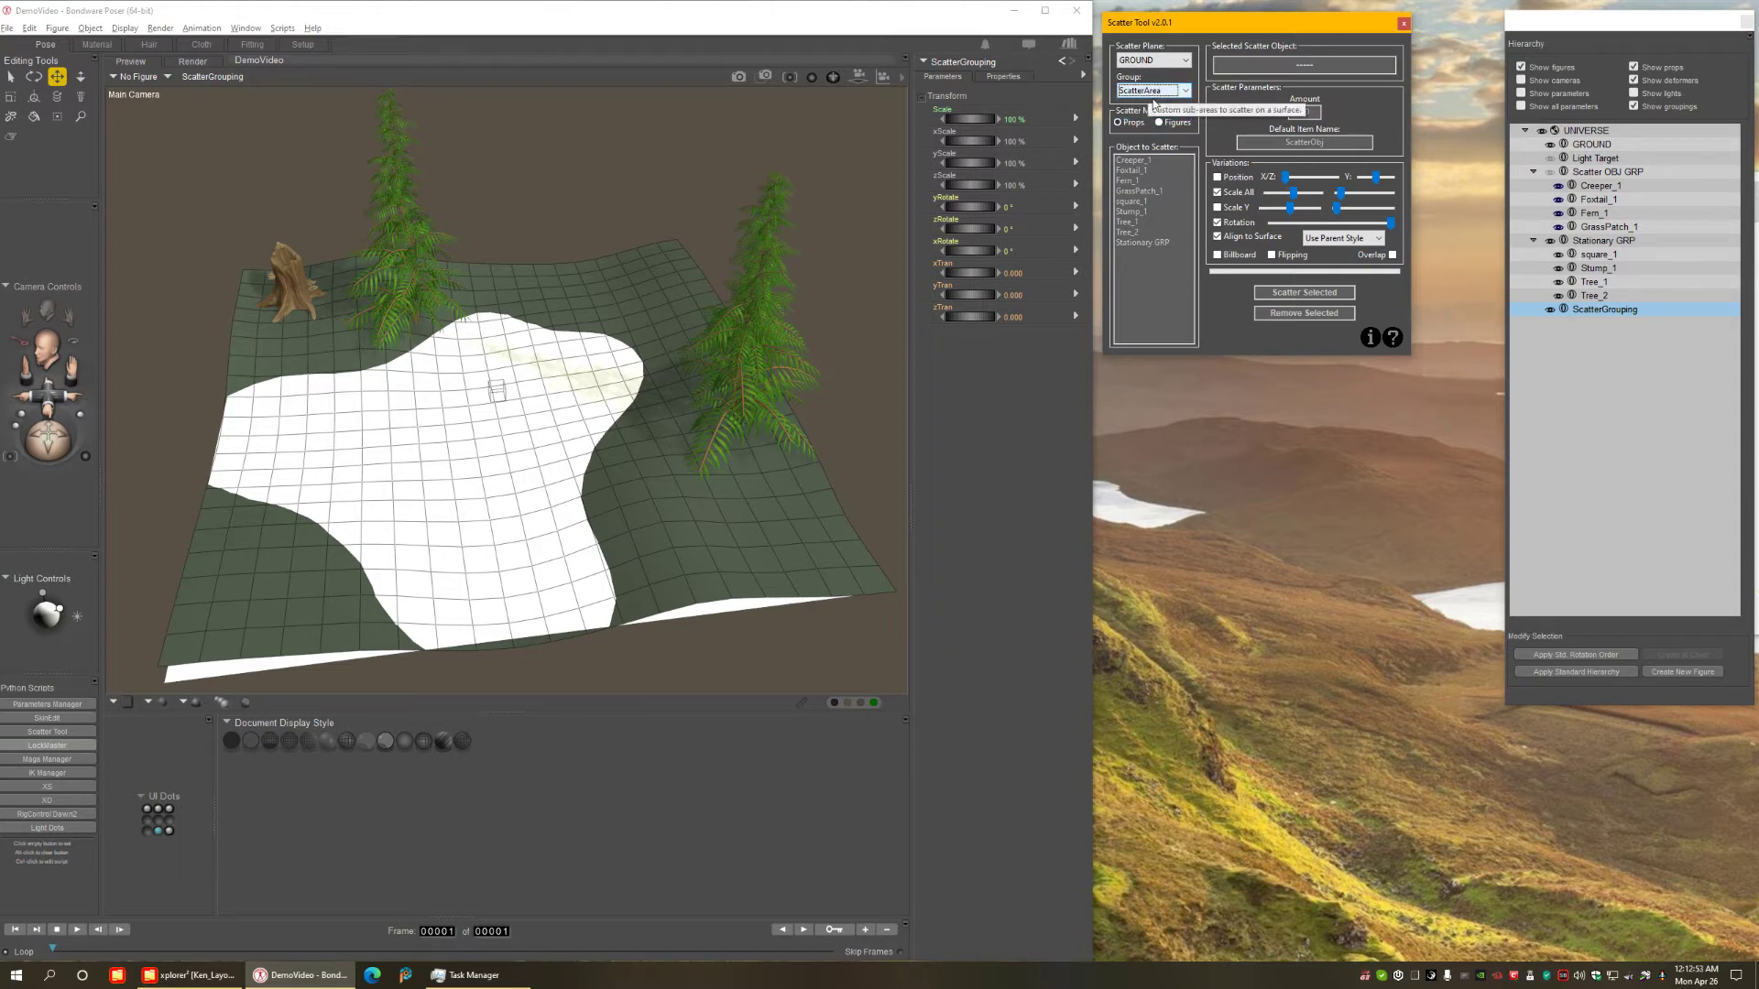
# Choose GrassPatch_1 as the scatter object with an amount of 130 and enable a slight X/Z position variation.
pyautogui.moveTo(688, 471); pyautogui.dragTo(652, 483, button='middle')
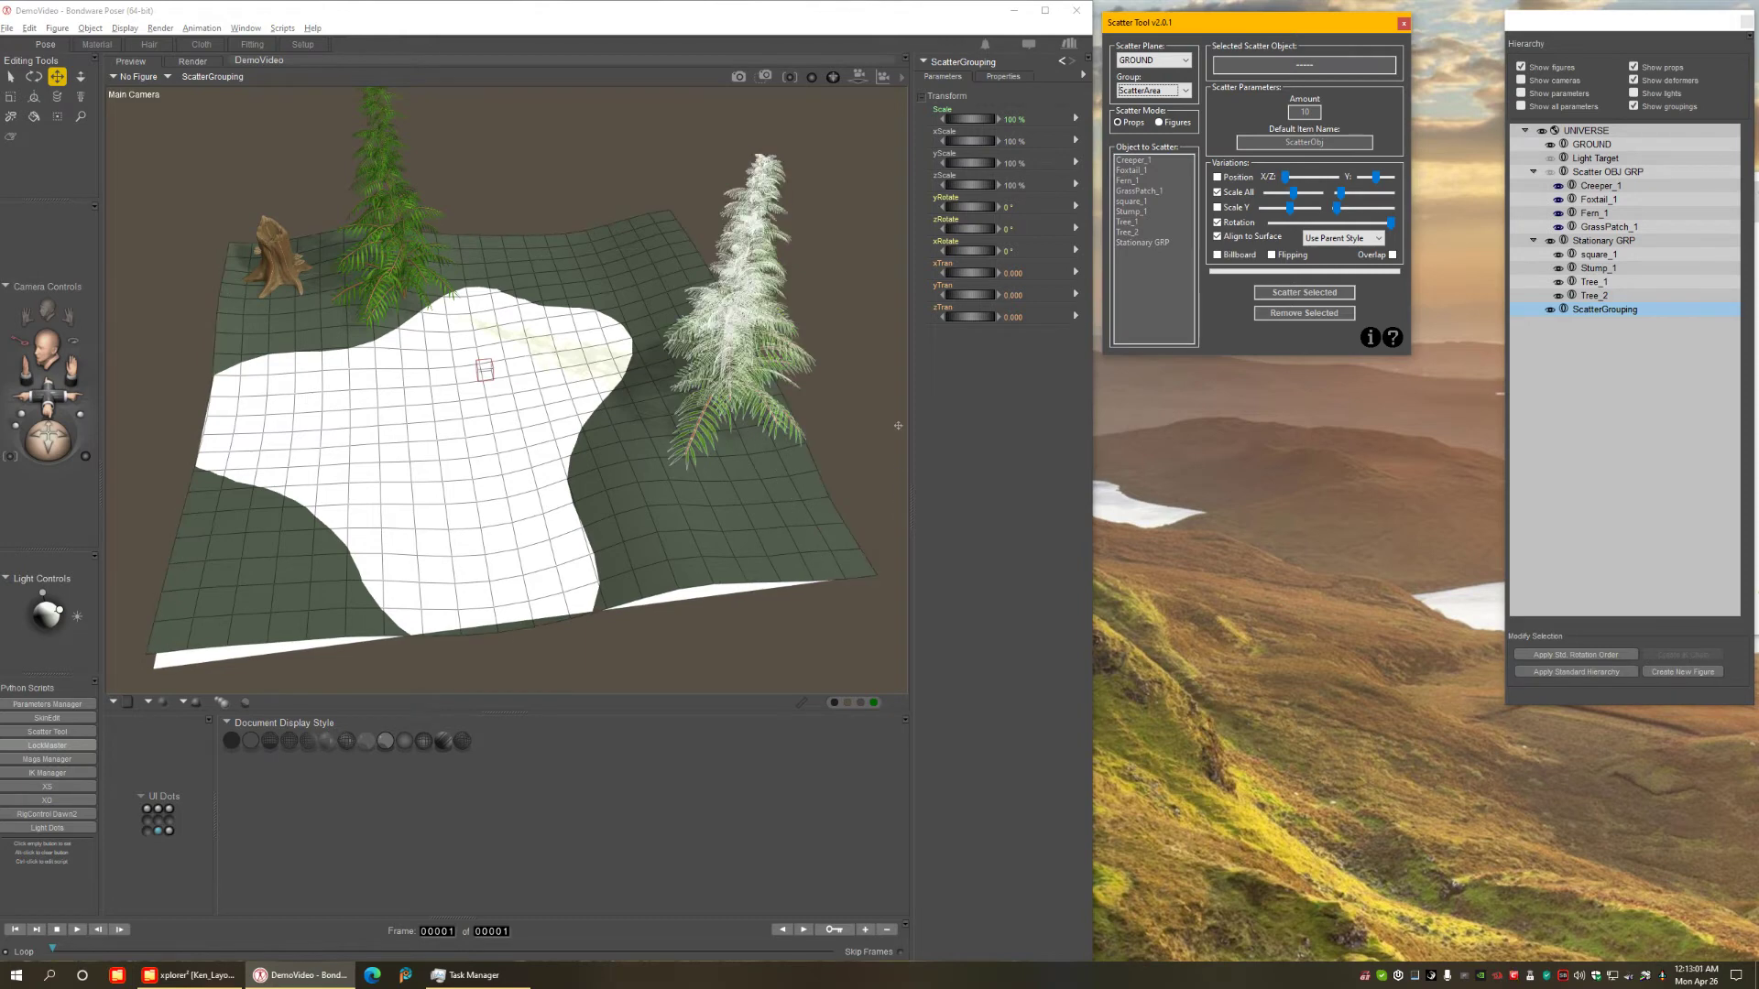
pyautogui.click(1143, 193)
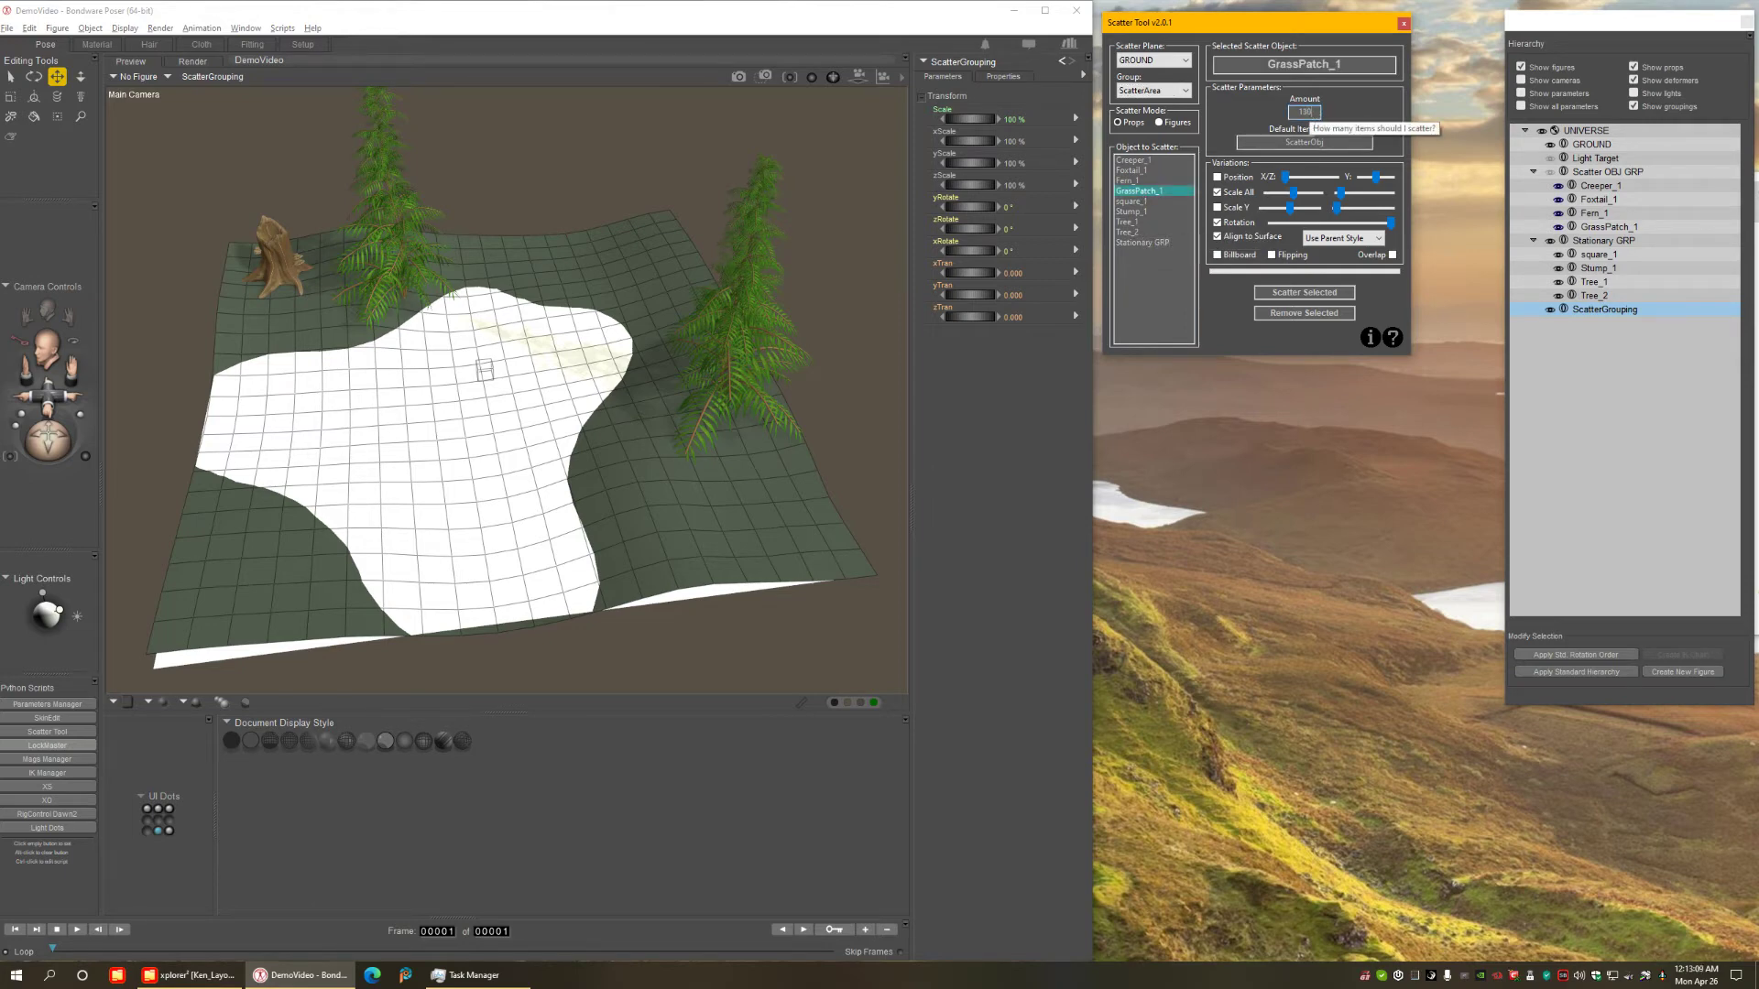
pyautogui.click(1219, 179)
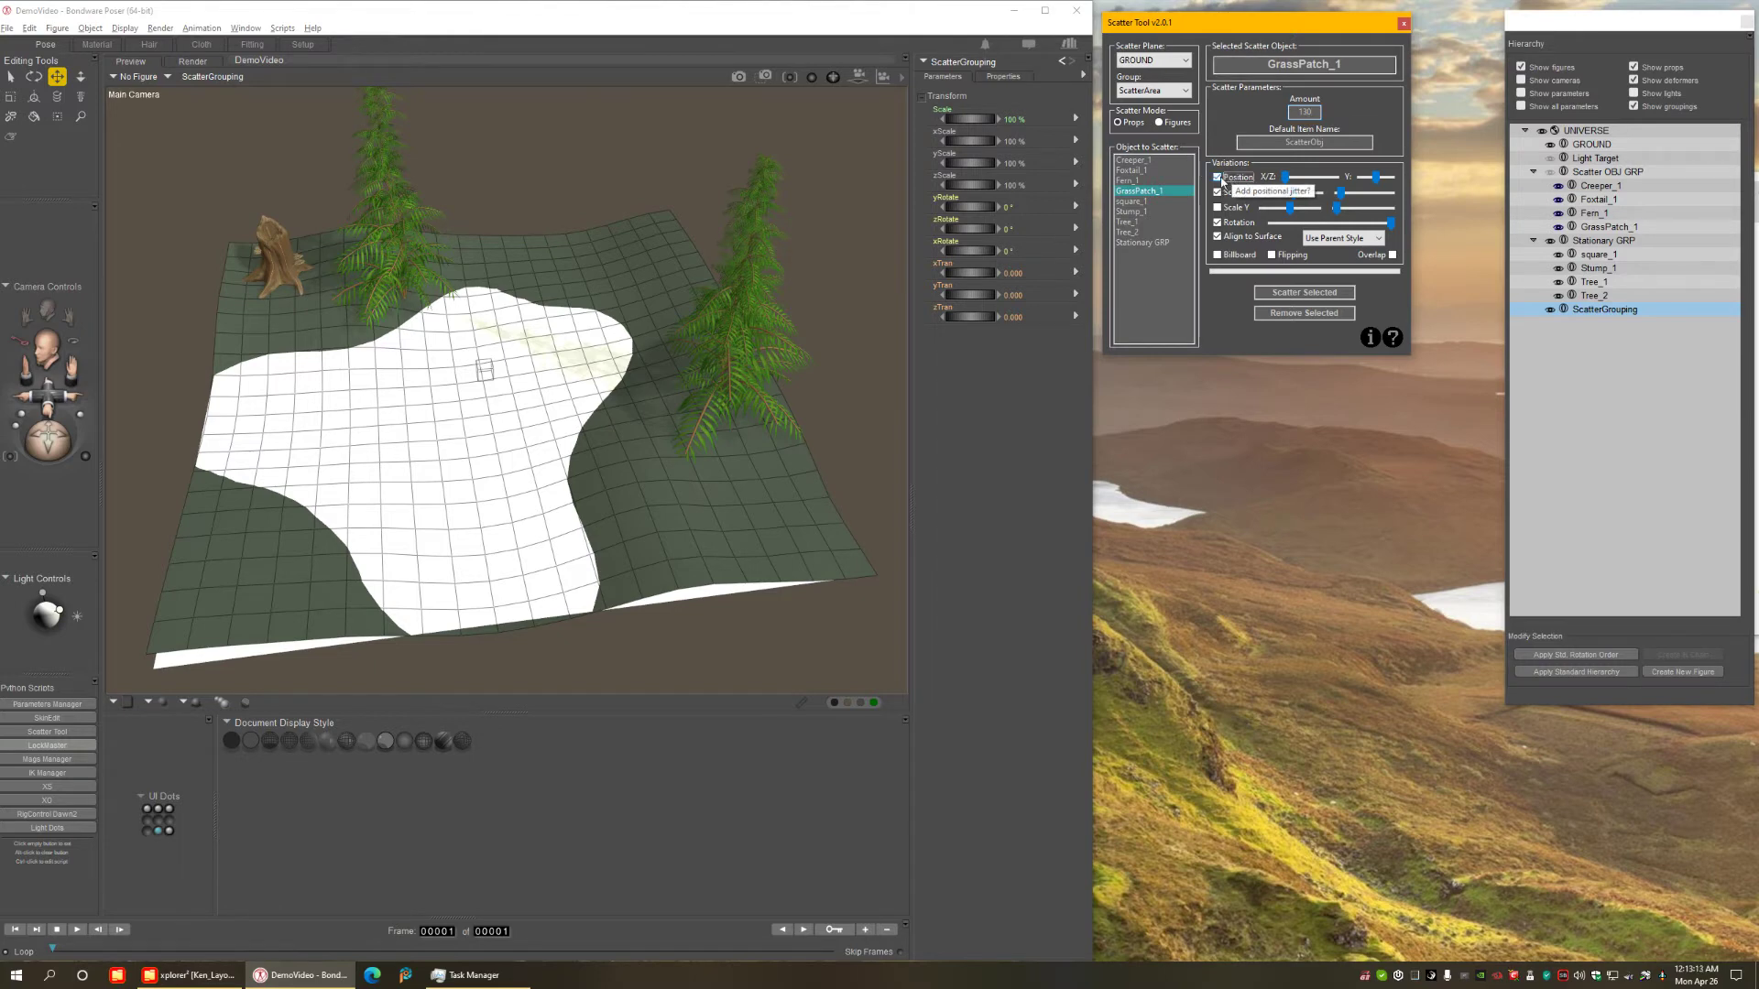
pyautogui.click(1286, 179)
pyautogui.moveTo(1287, 181); pyautogui.dragTo(1289, 182)
pyautogui.click(1287, 181)
pyautogui.moveTo(1292, 182); pyautogui.dragTo(1292, 183)
pyautogui.moveTo(1293, 181); pyautogui.dragTo(1292, 181)
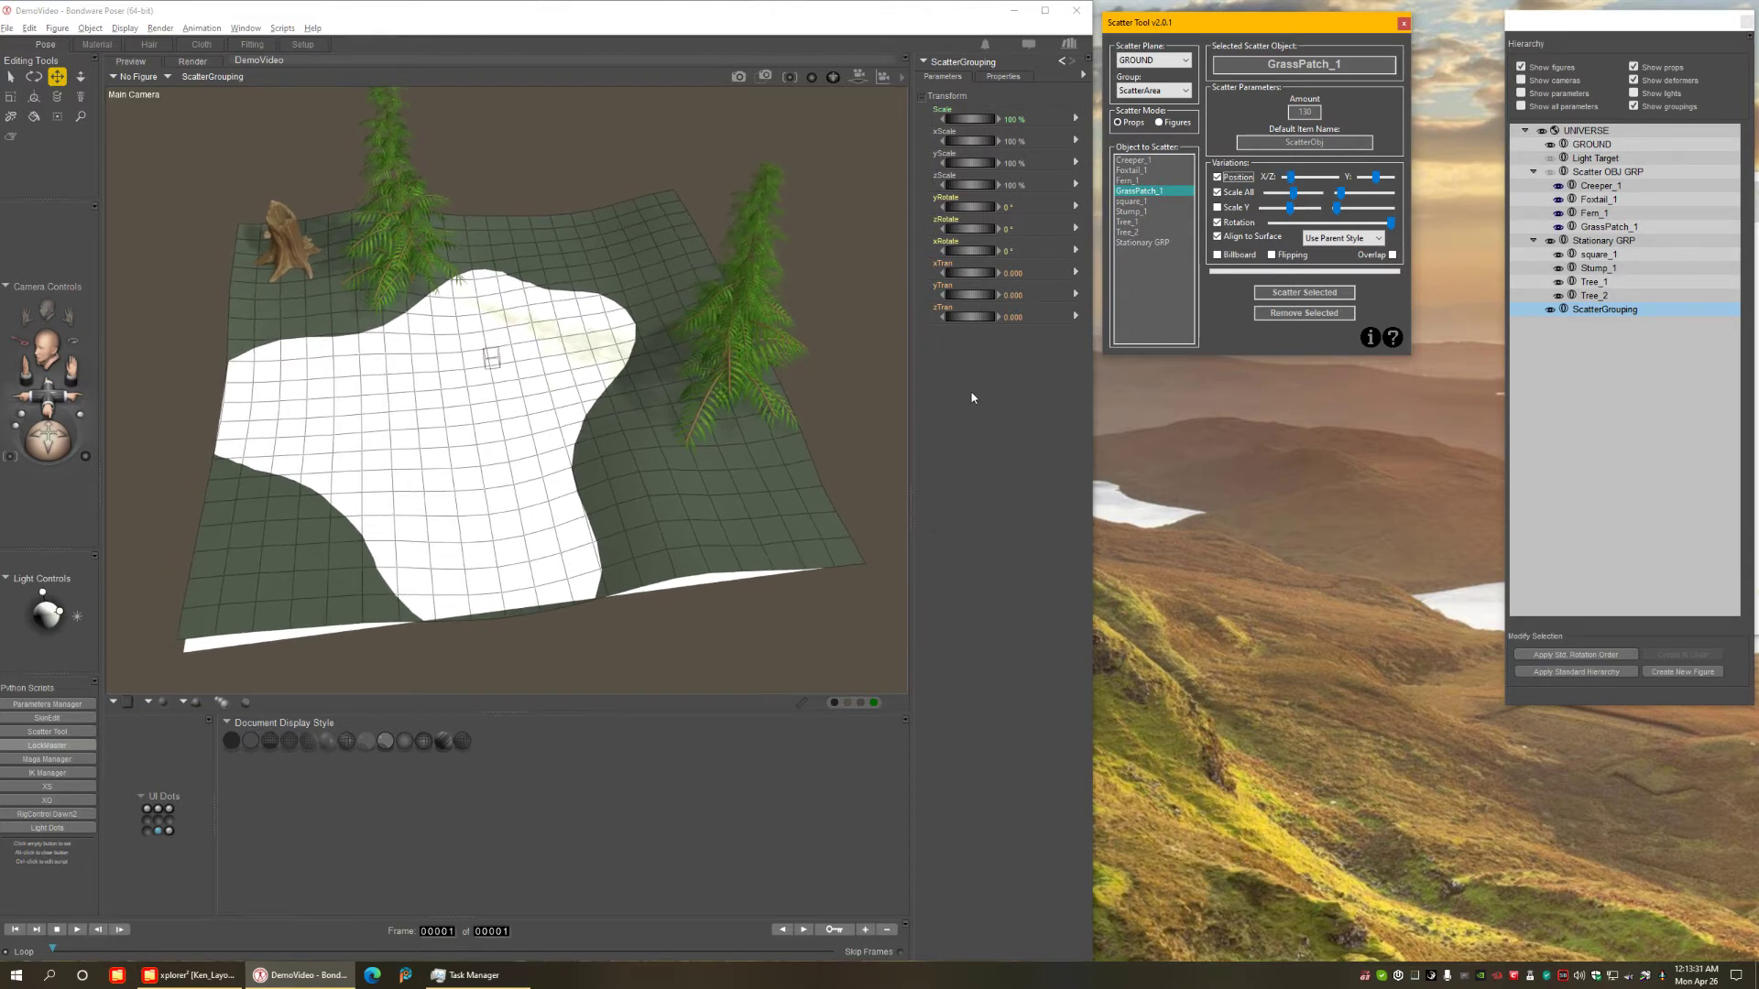
# Enable the Scale Y variation, adjust its range, and scatter the grass patches over the ScatterArea group.
pyautogui.click(1243, 209)
pyautogui.click(1336, 211)
pyautogui.click(1281, 298)
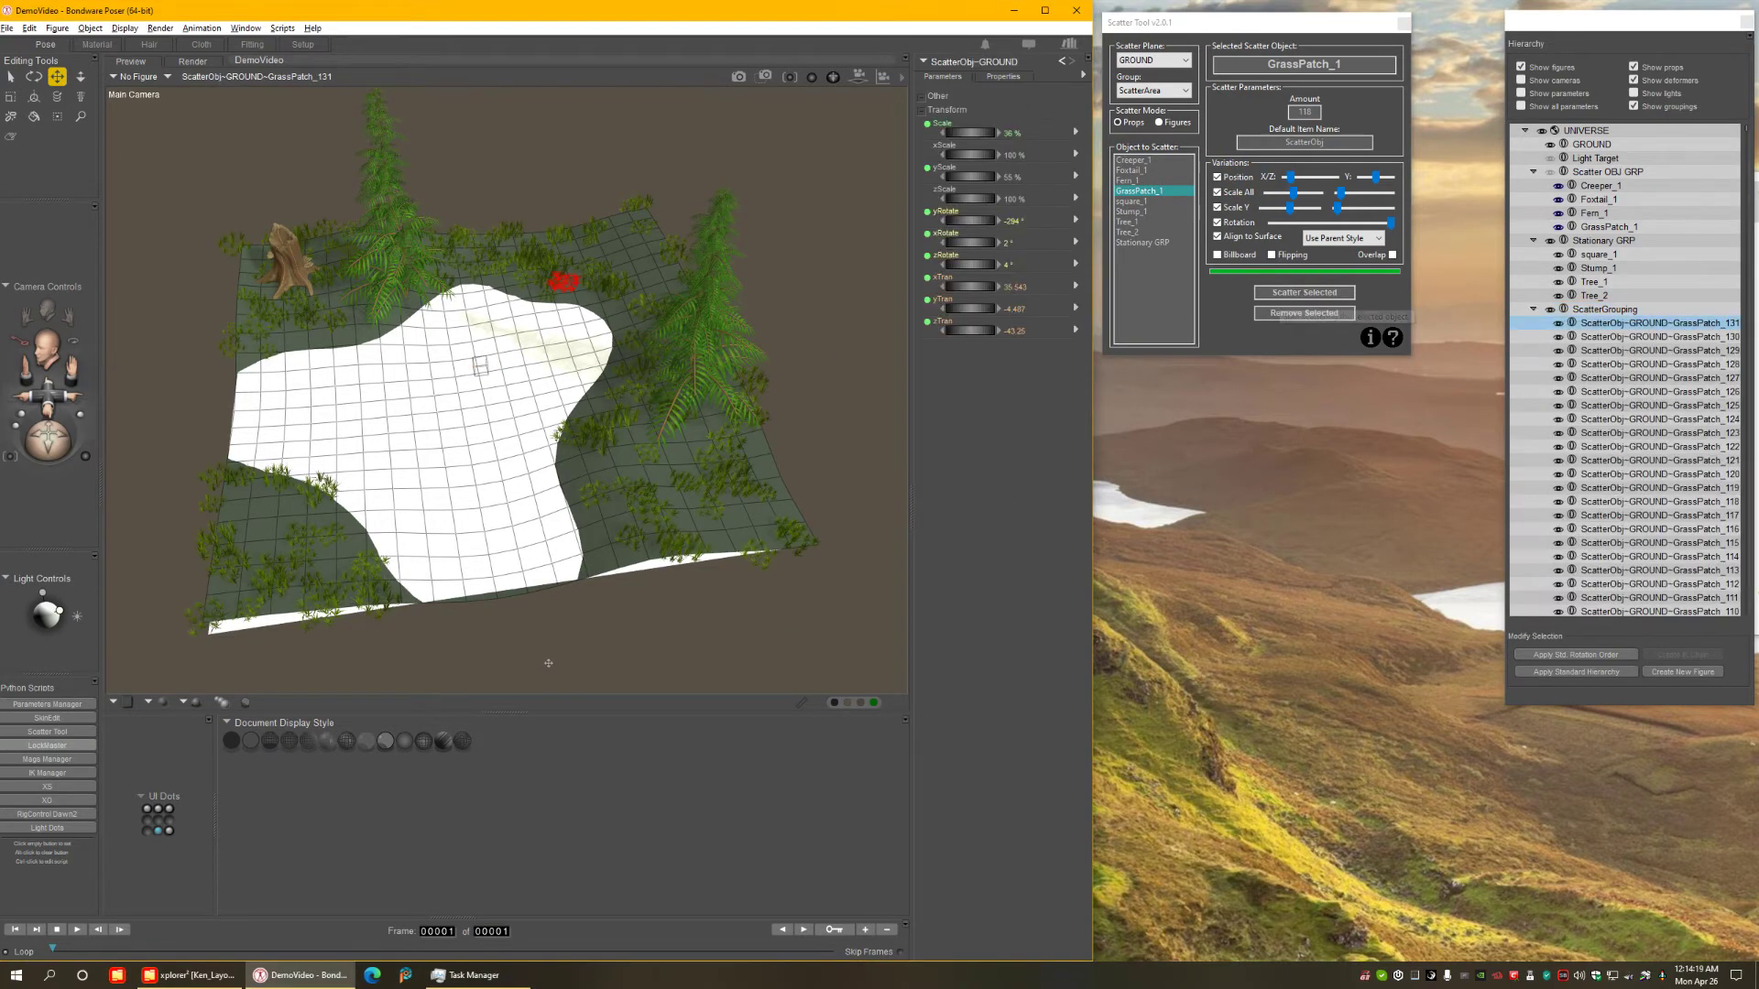
# Examine from the Top Camera how the scattered grass patches sit along the edges of GROUND, and return to the Main Camera.
pyautogui.hotkey('ctrl', 't')
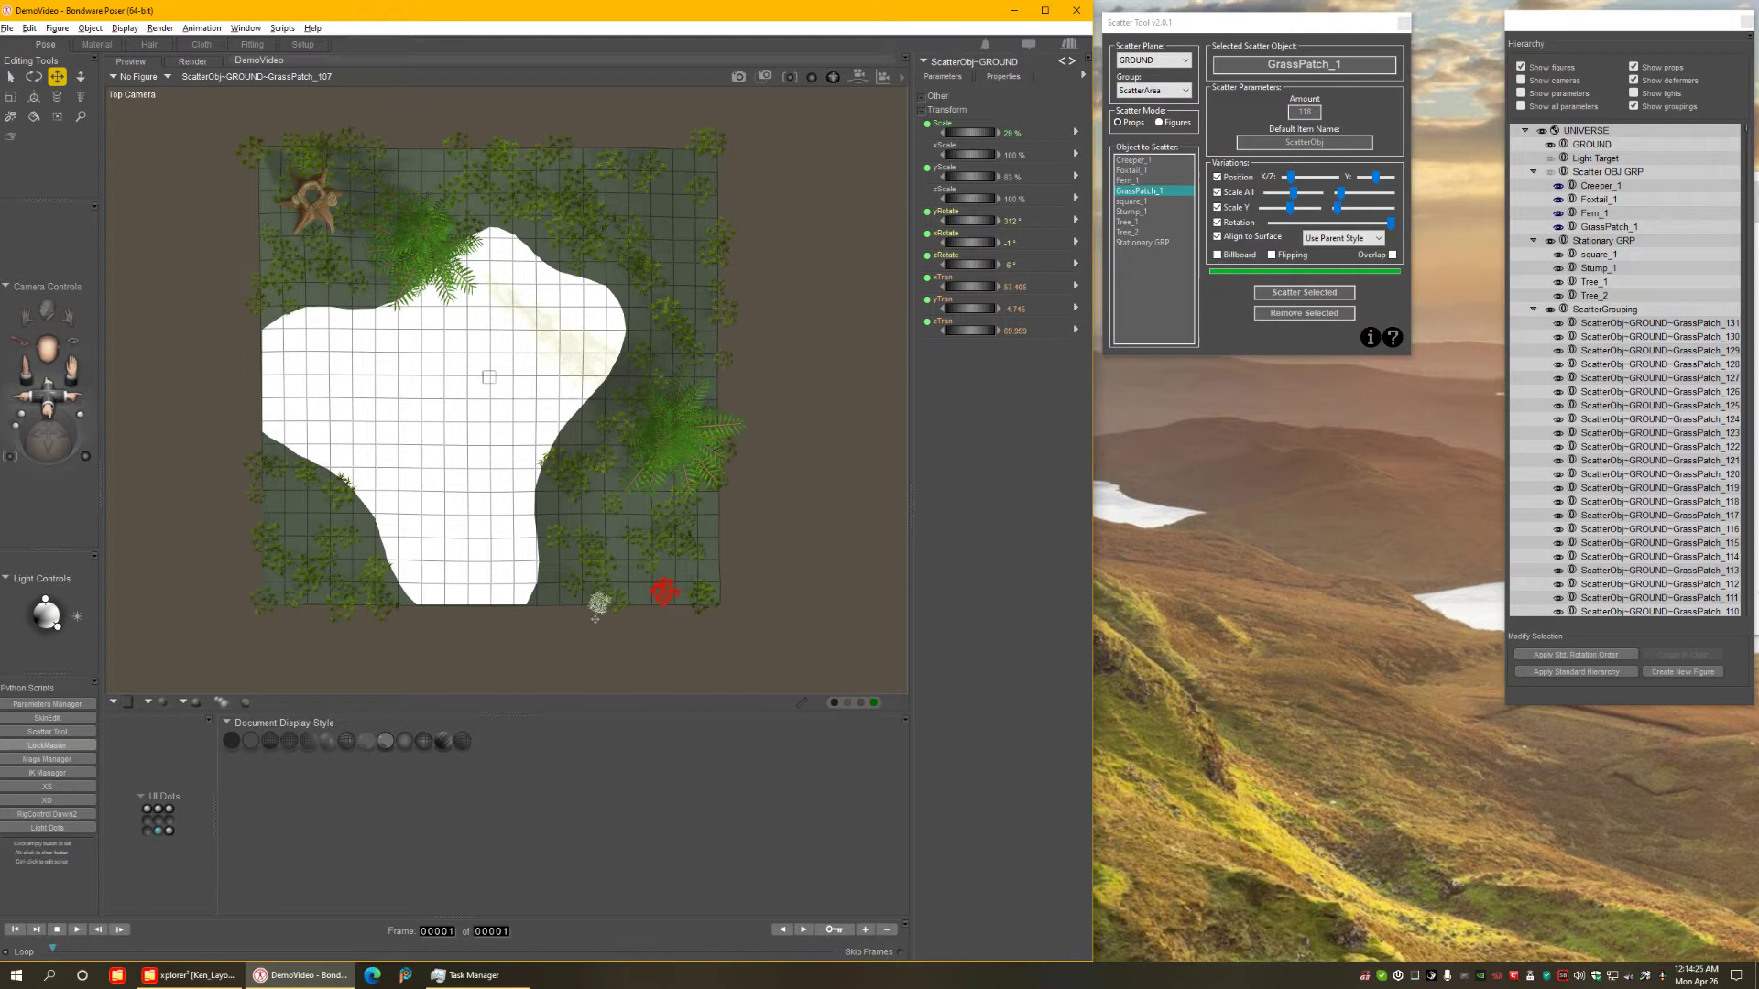
pyautogui.click(621, 598)
pyautogui.click(263, 601)
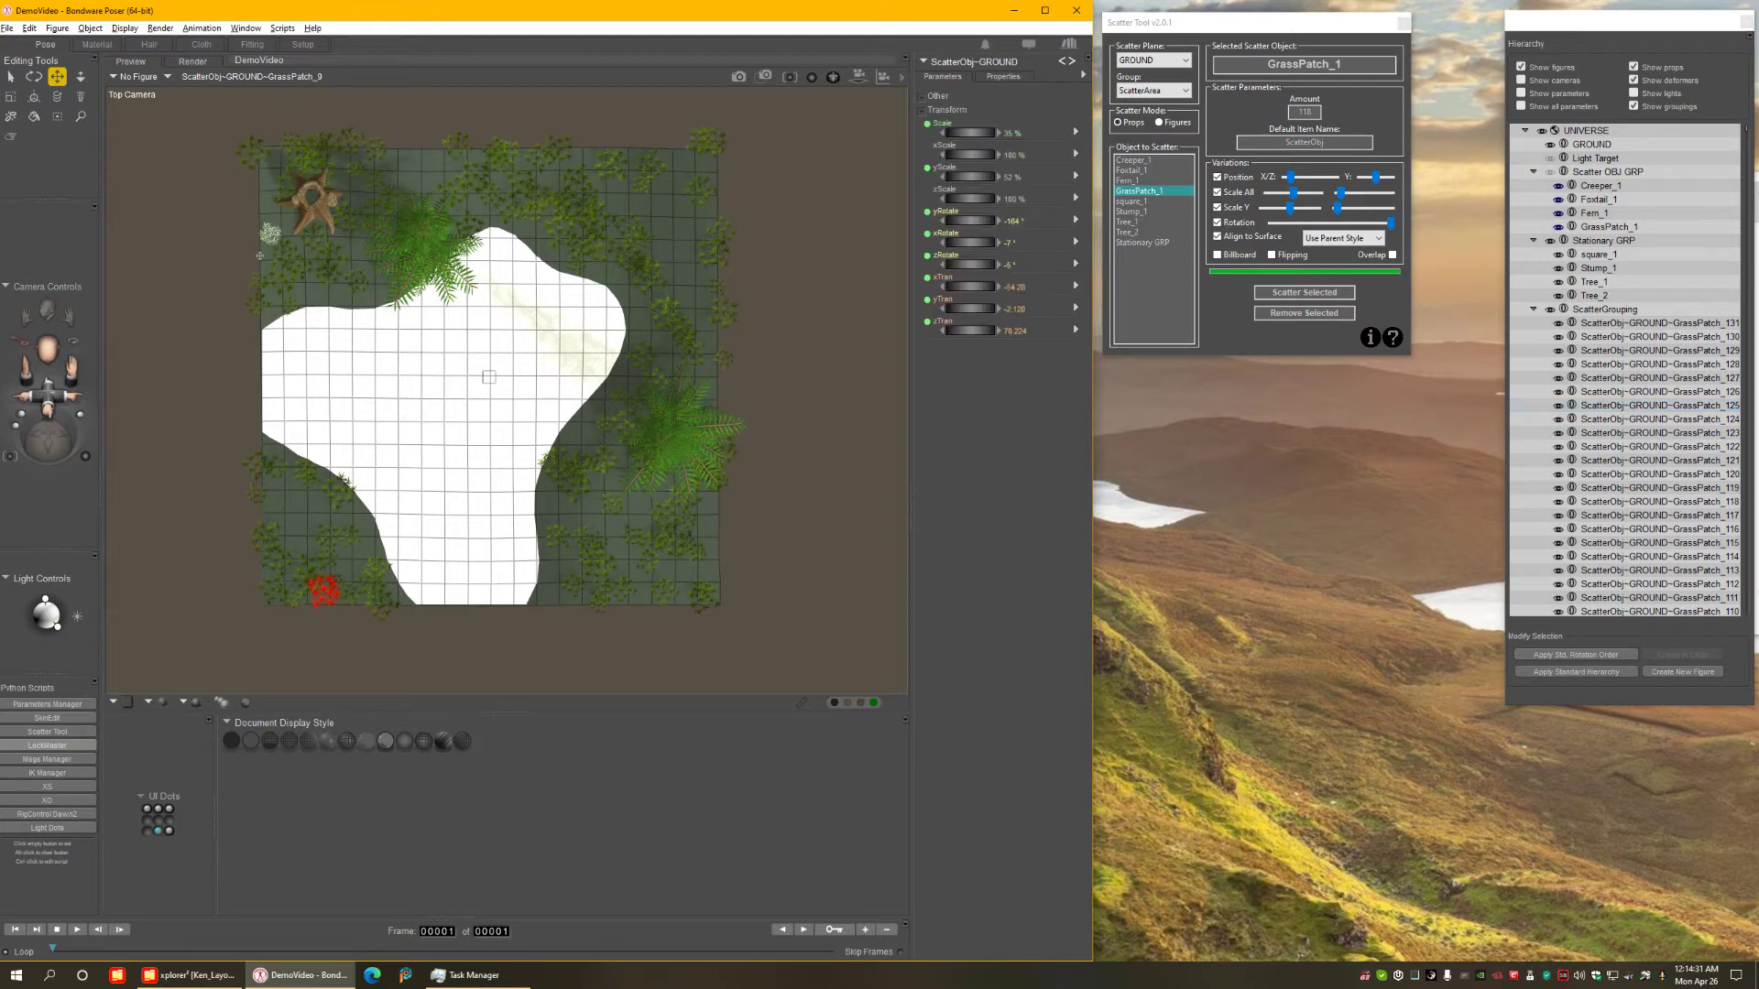
pyautogui.click(258, 286)
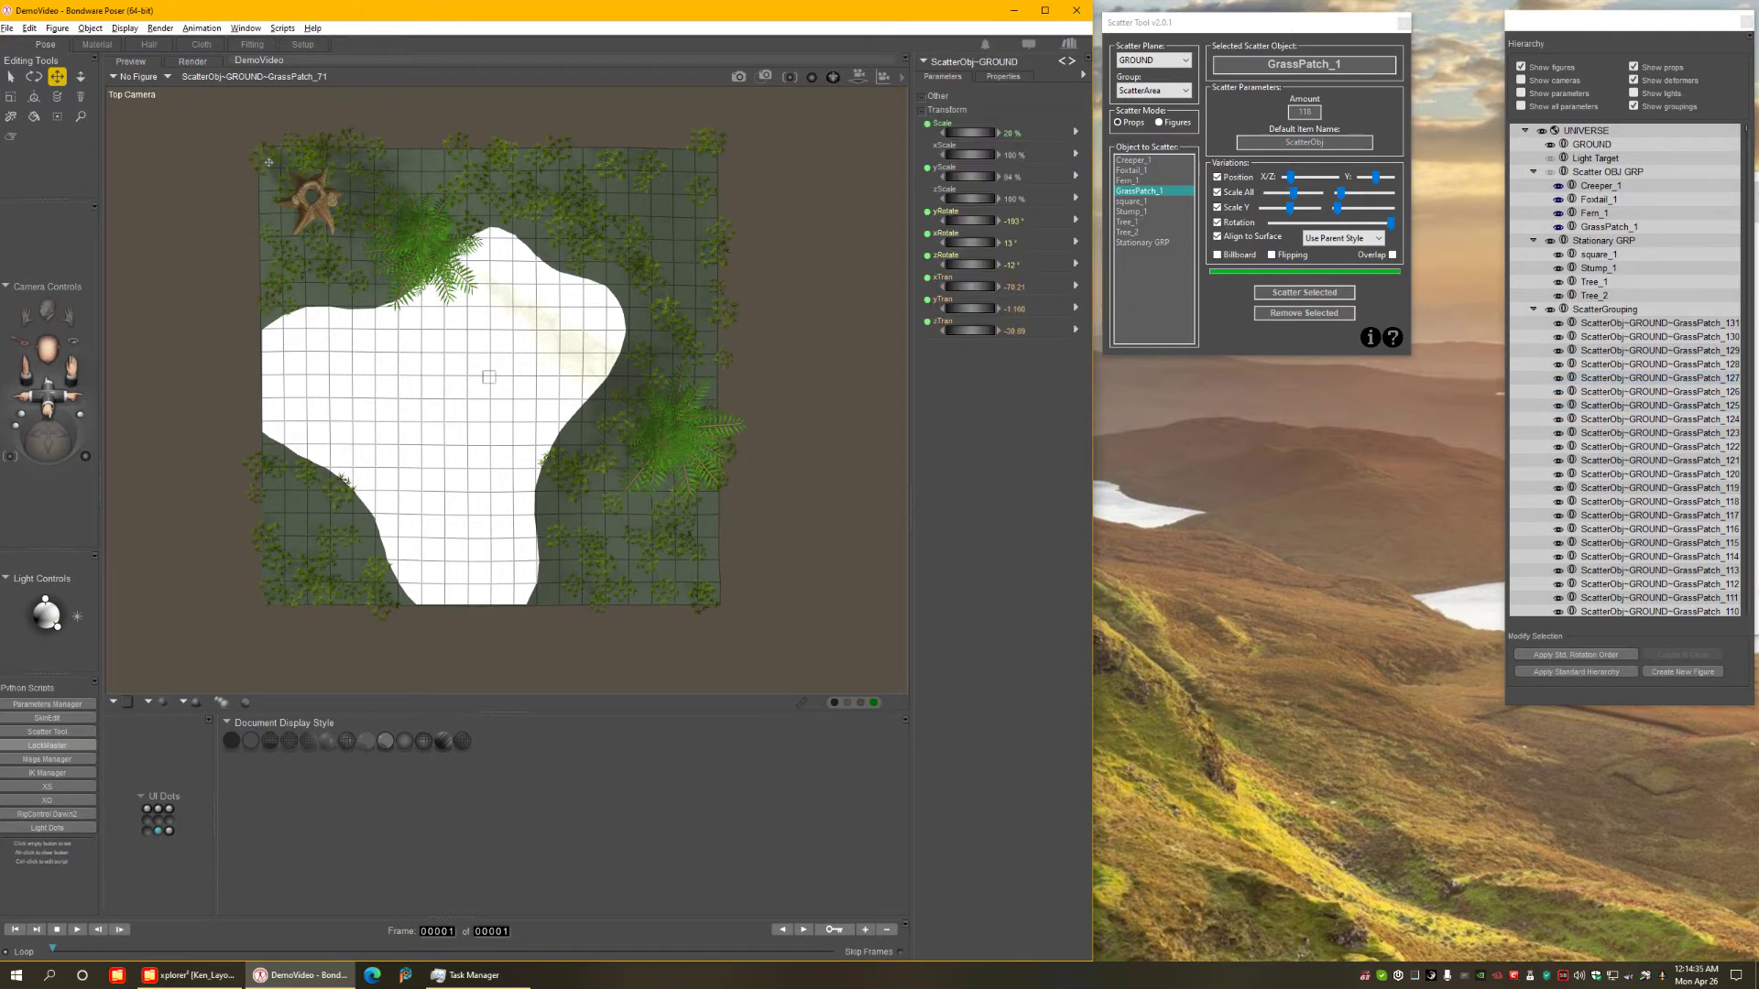
pyautogui.click(456, 161)
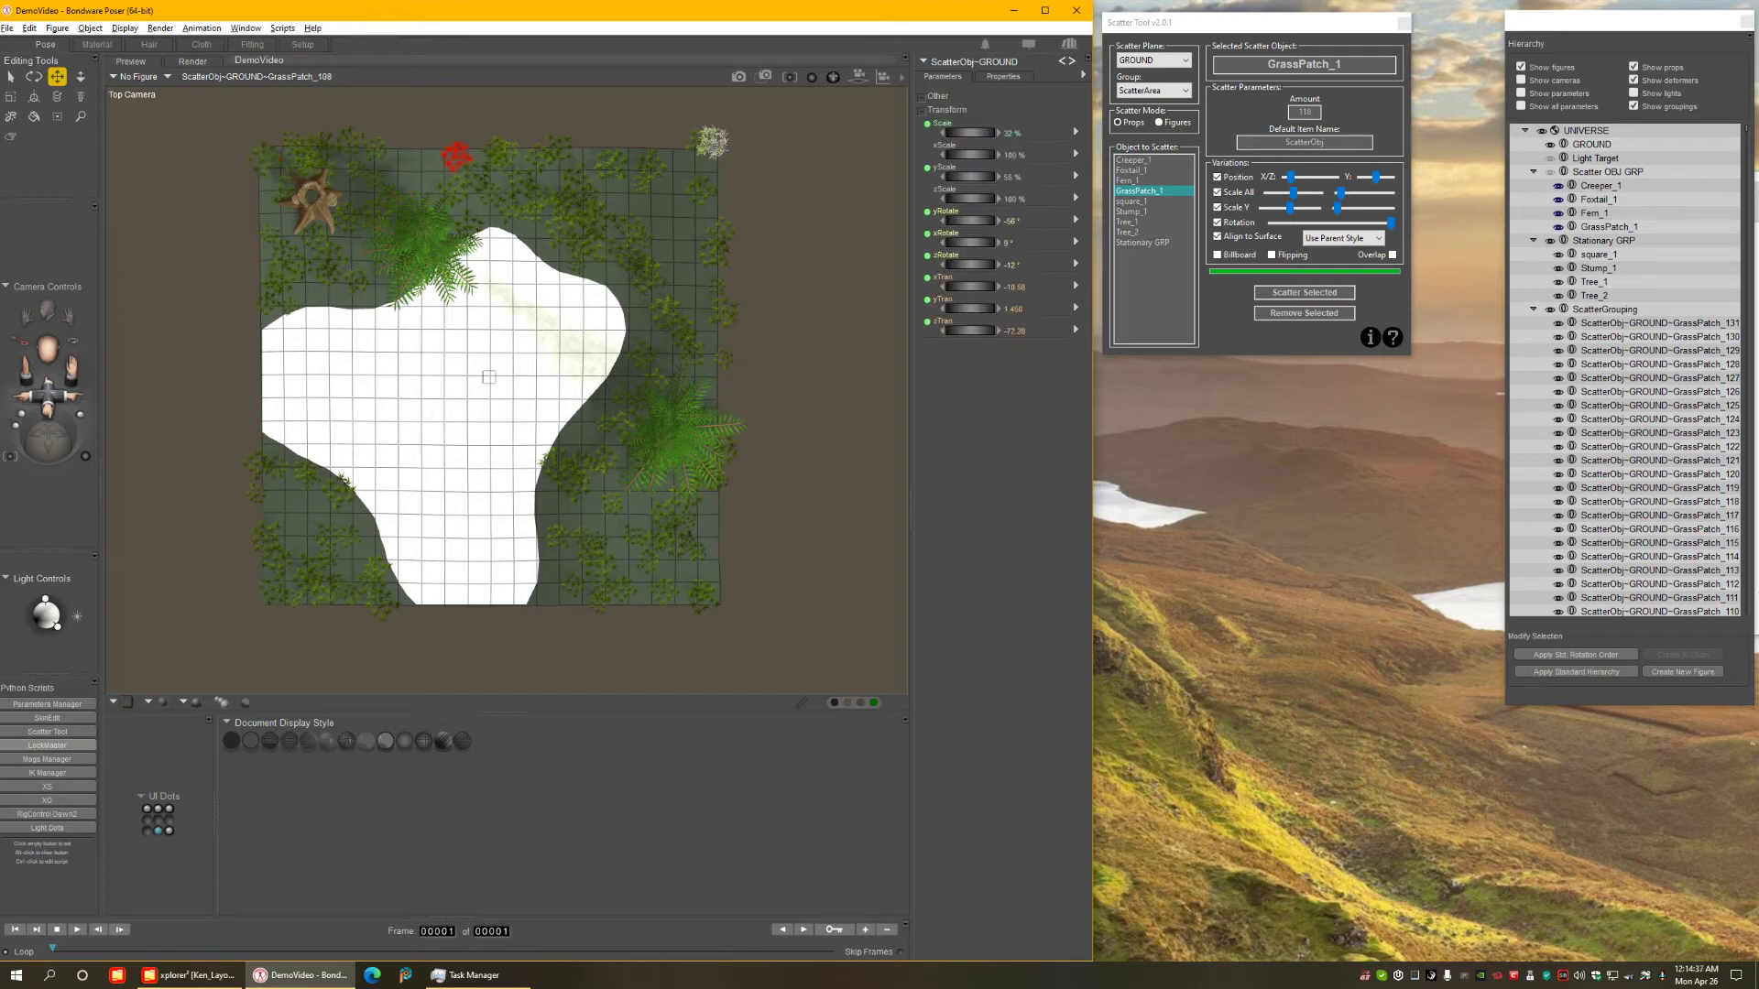
pyautogui.click(703, 140)
pyautogui.click(695, 163)
pyautogui.click(720, 231)
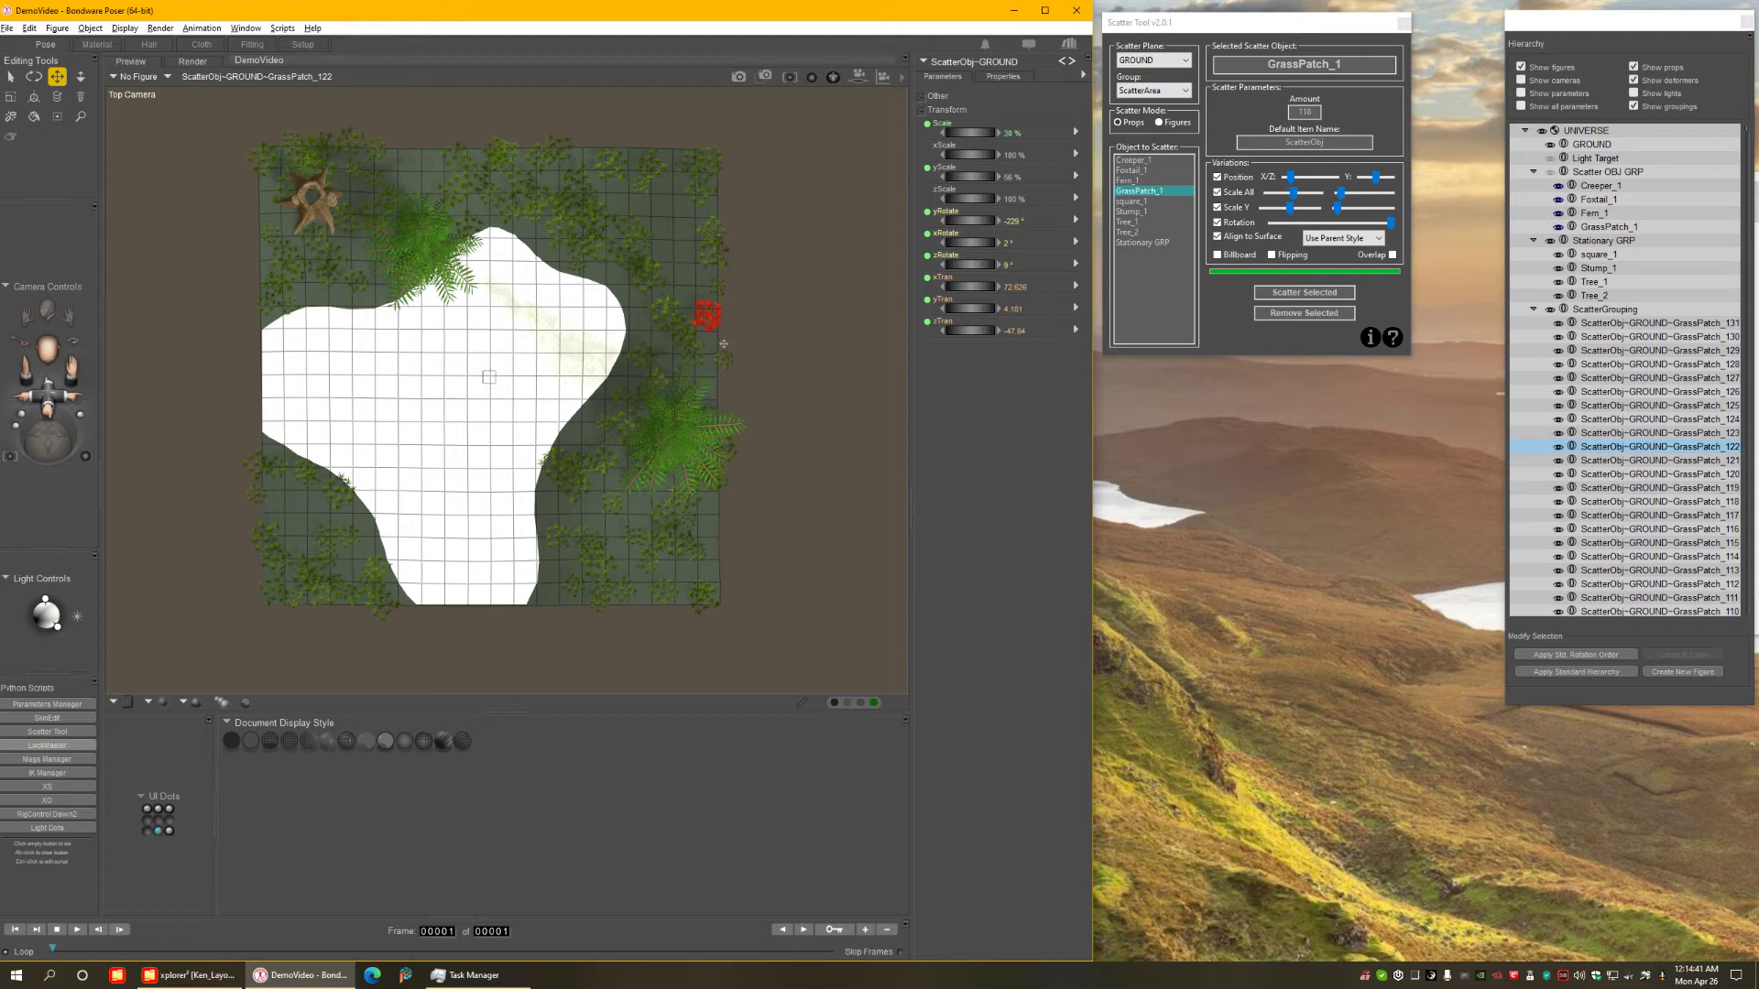
pyautogui.click(732, 372)
pyautogui.click(713, 364)
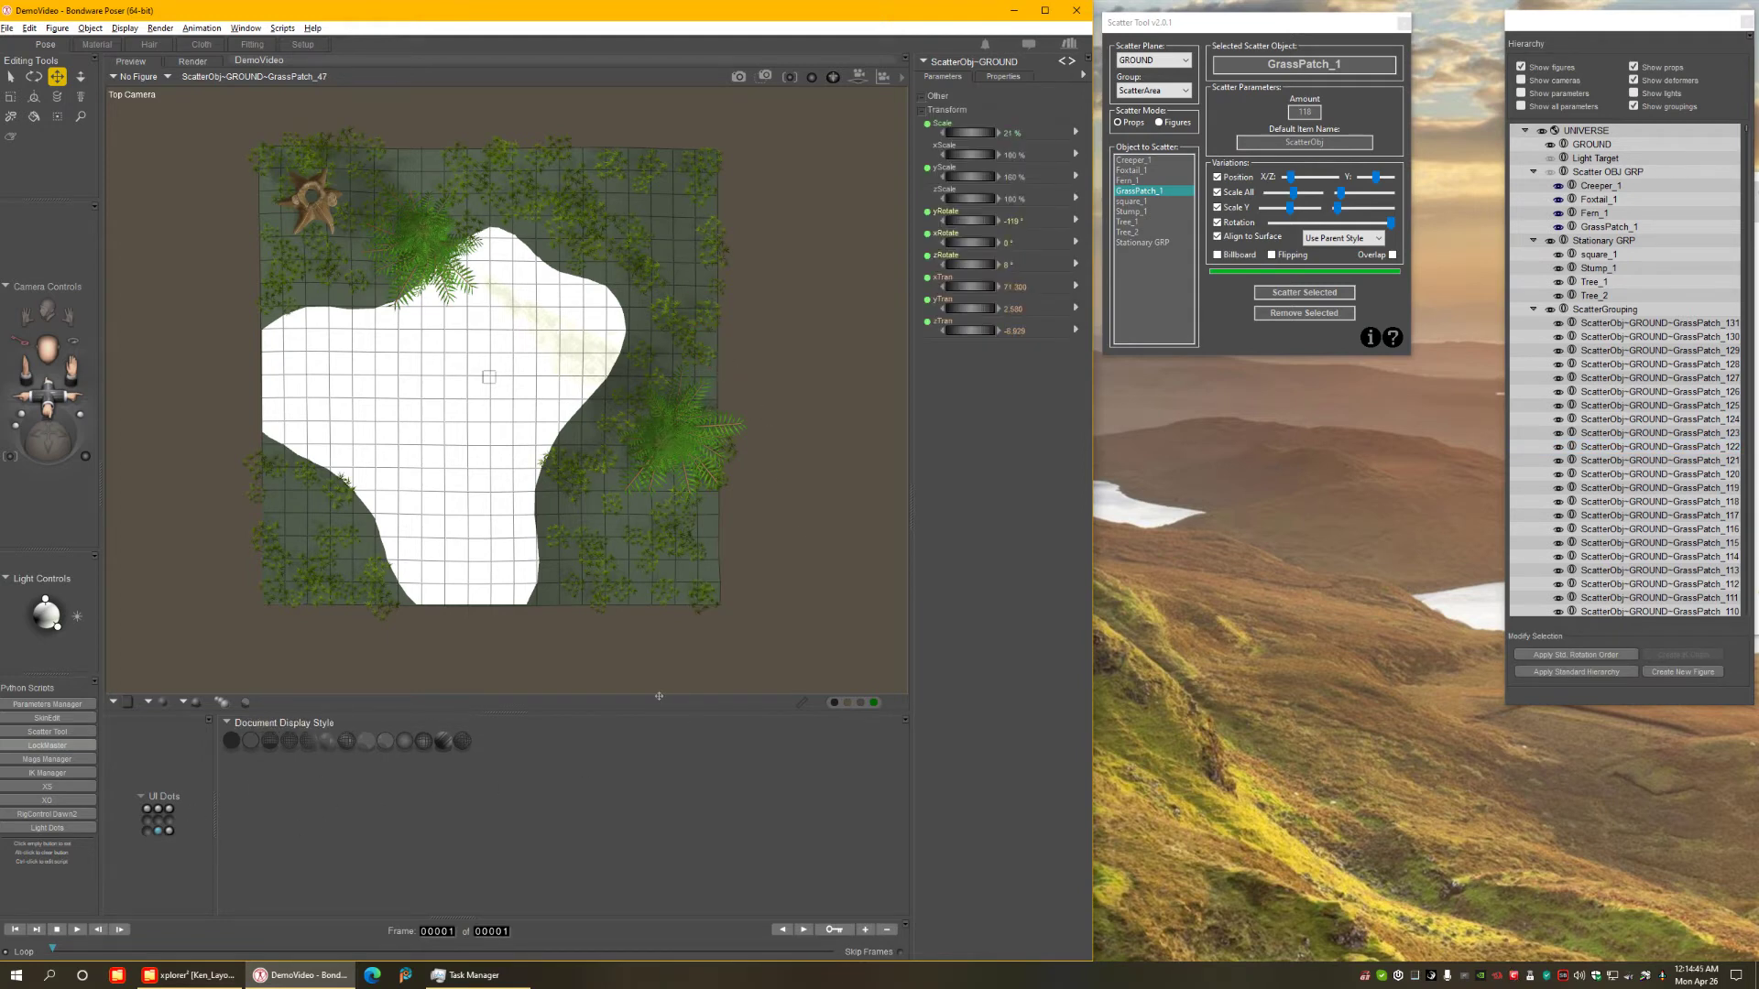
pyautogui.hotkey('ctrl', 'm')
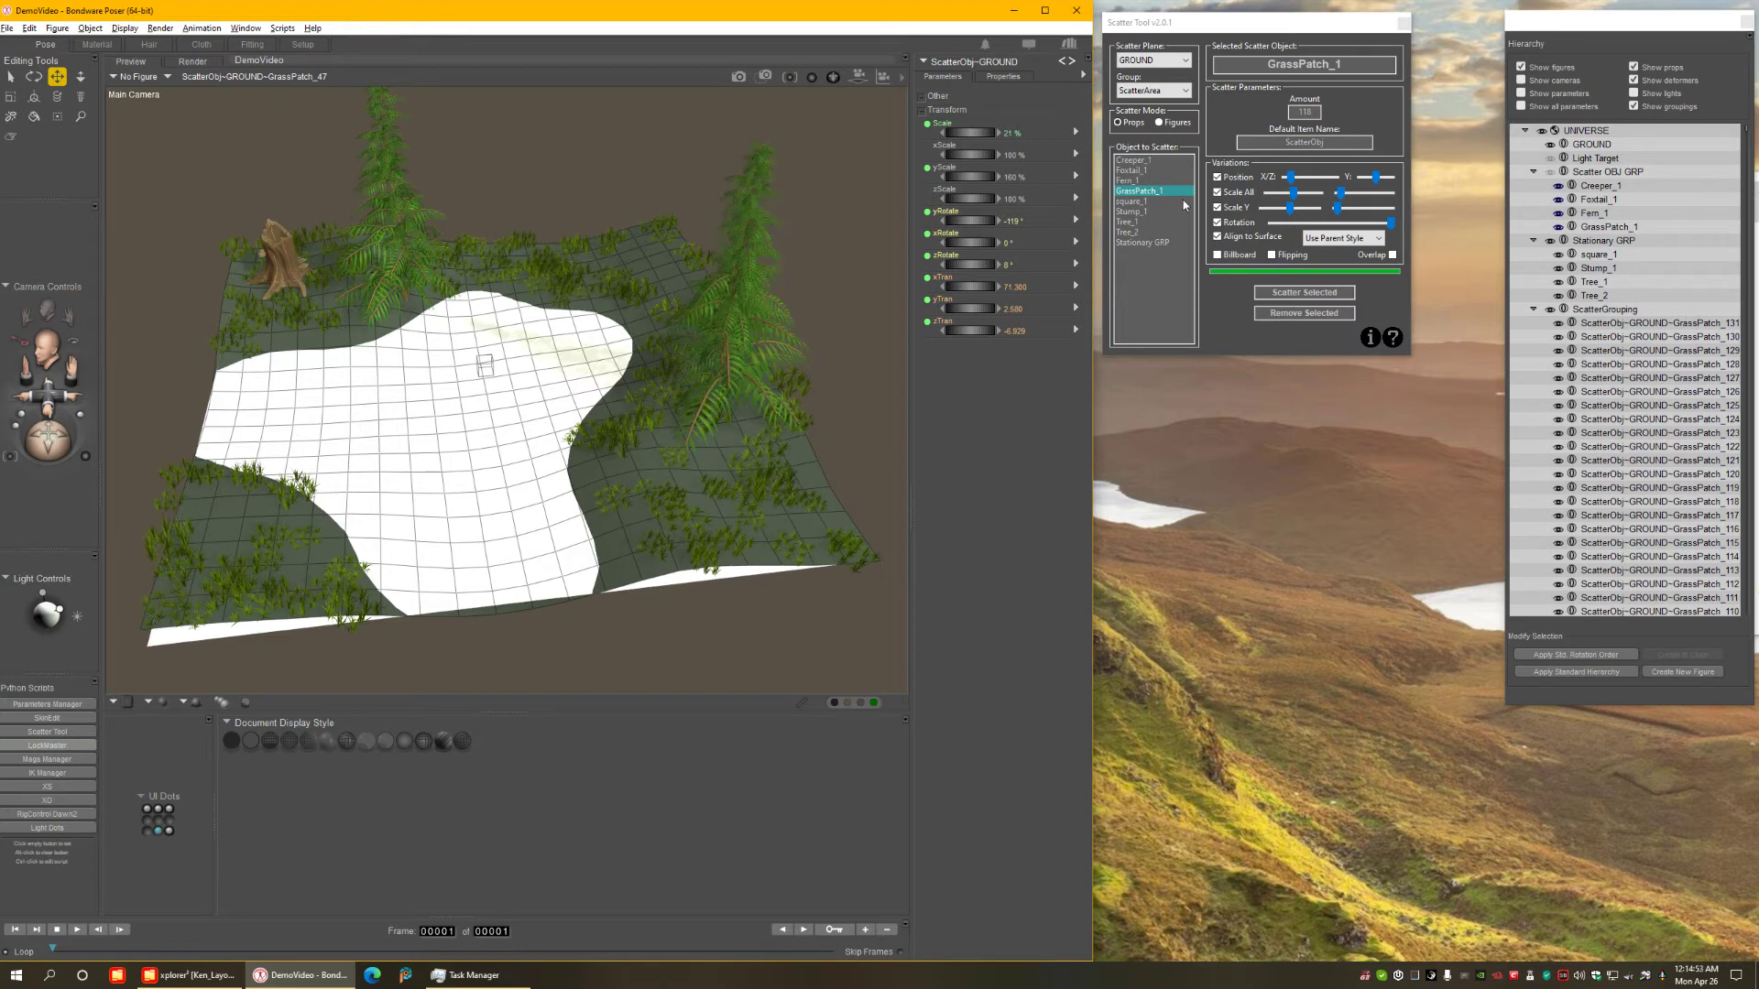
# Scatter 30 copies of Creeper_1 over the ScatterArea group with Scale Y variation and Align to Surface disabled.
pyautogui.click(1134, 160)
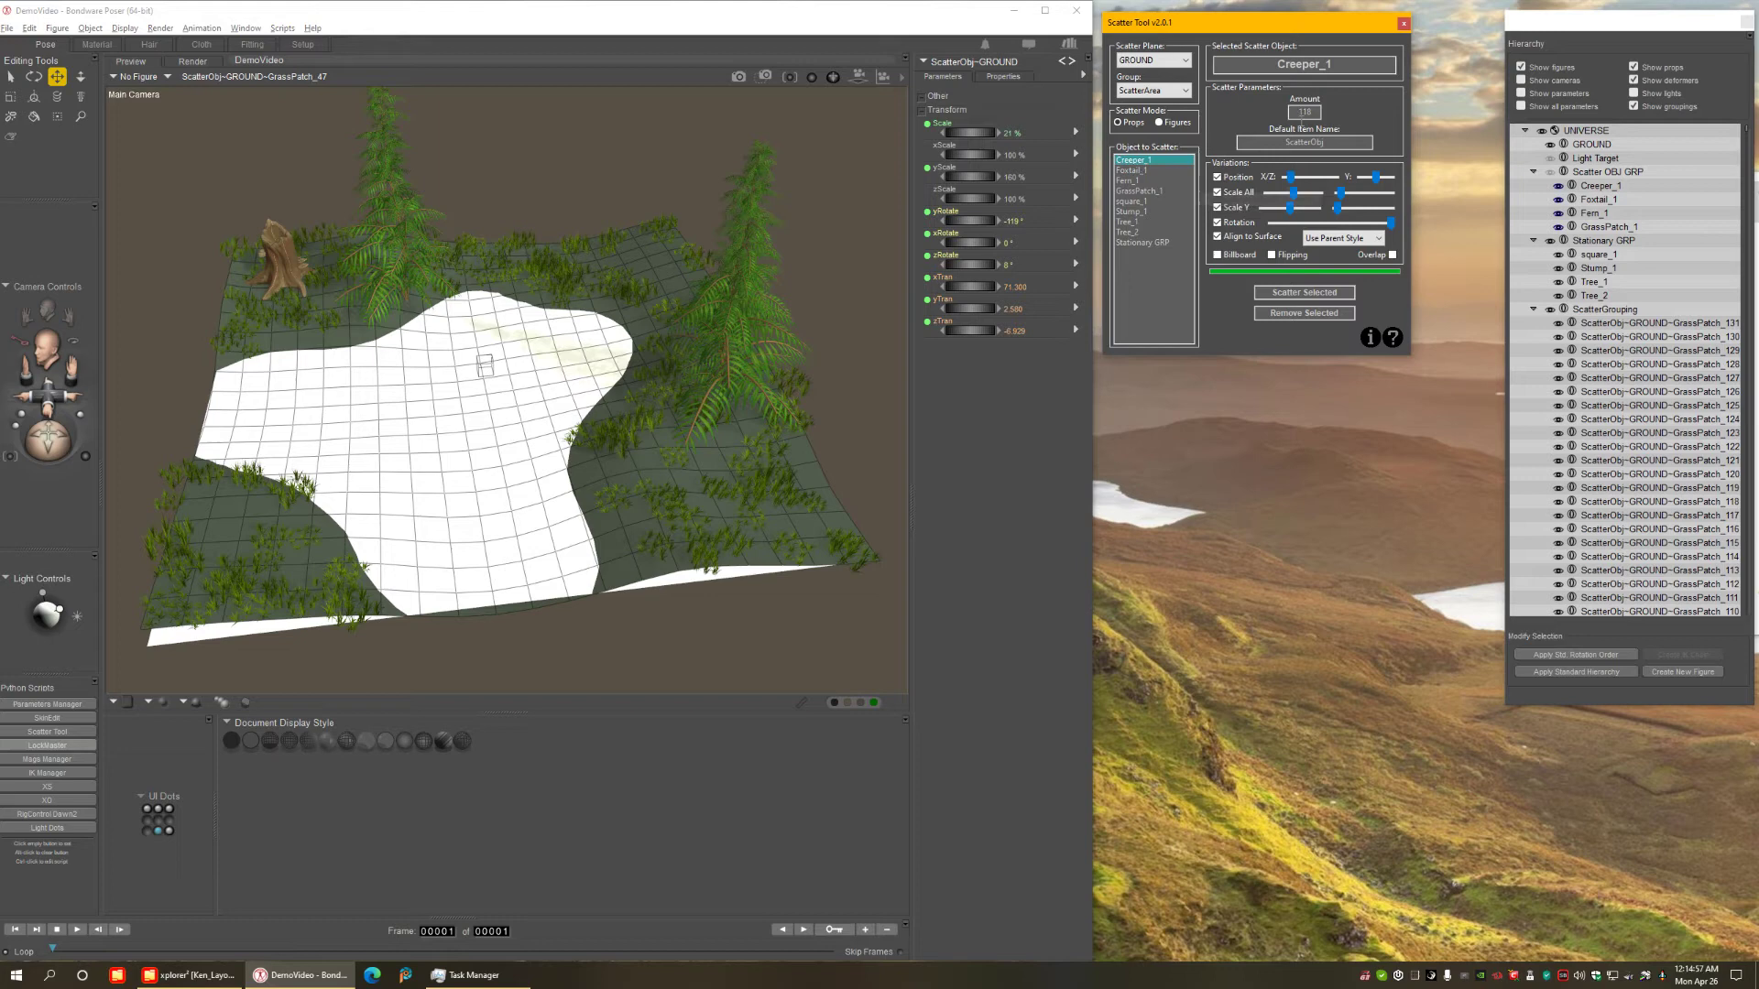
pyautogui.moveTo(1314, 113); pyautogui.dragTo(1154, 117)
pyautogui.write('30')
pyautogui.click(1239, 211)
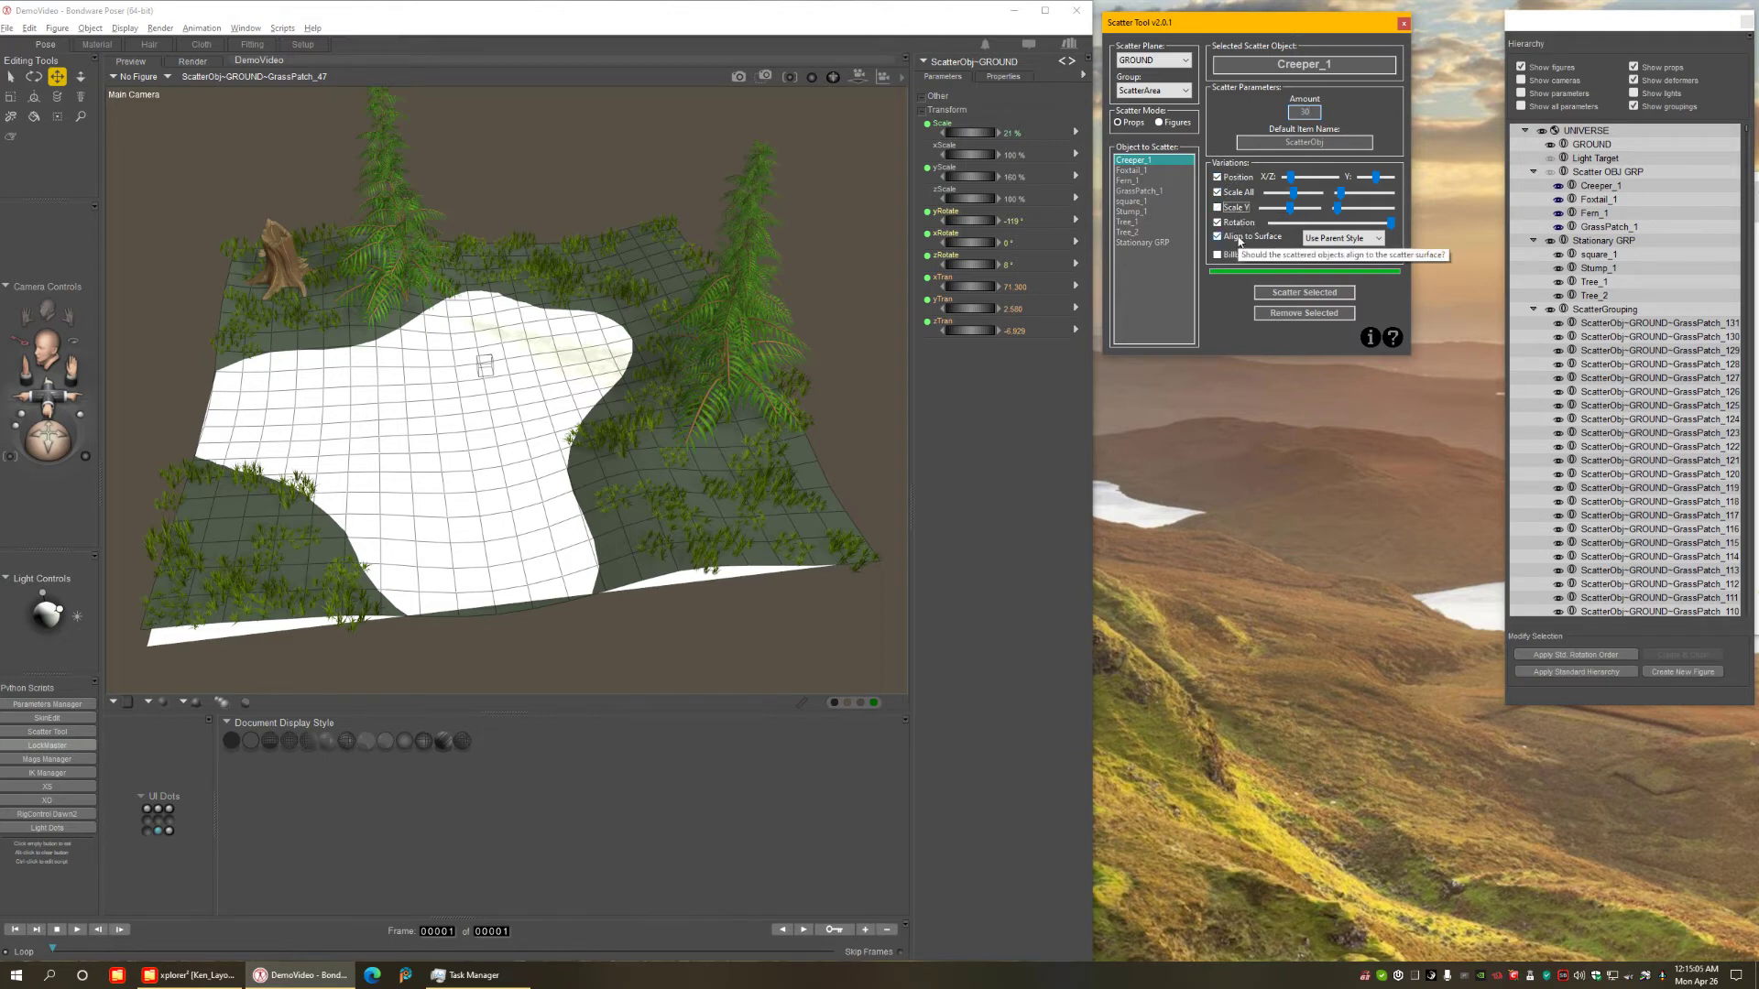
pyautogui.click(1239, 238)
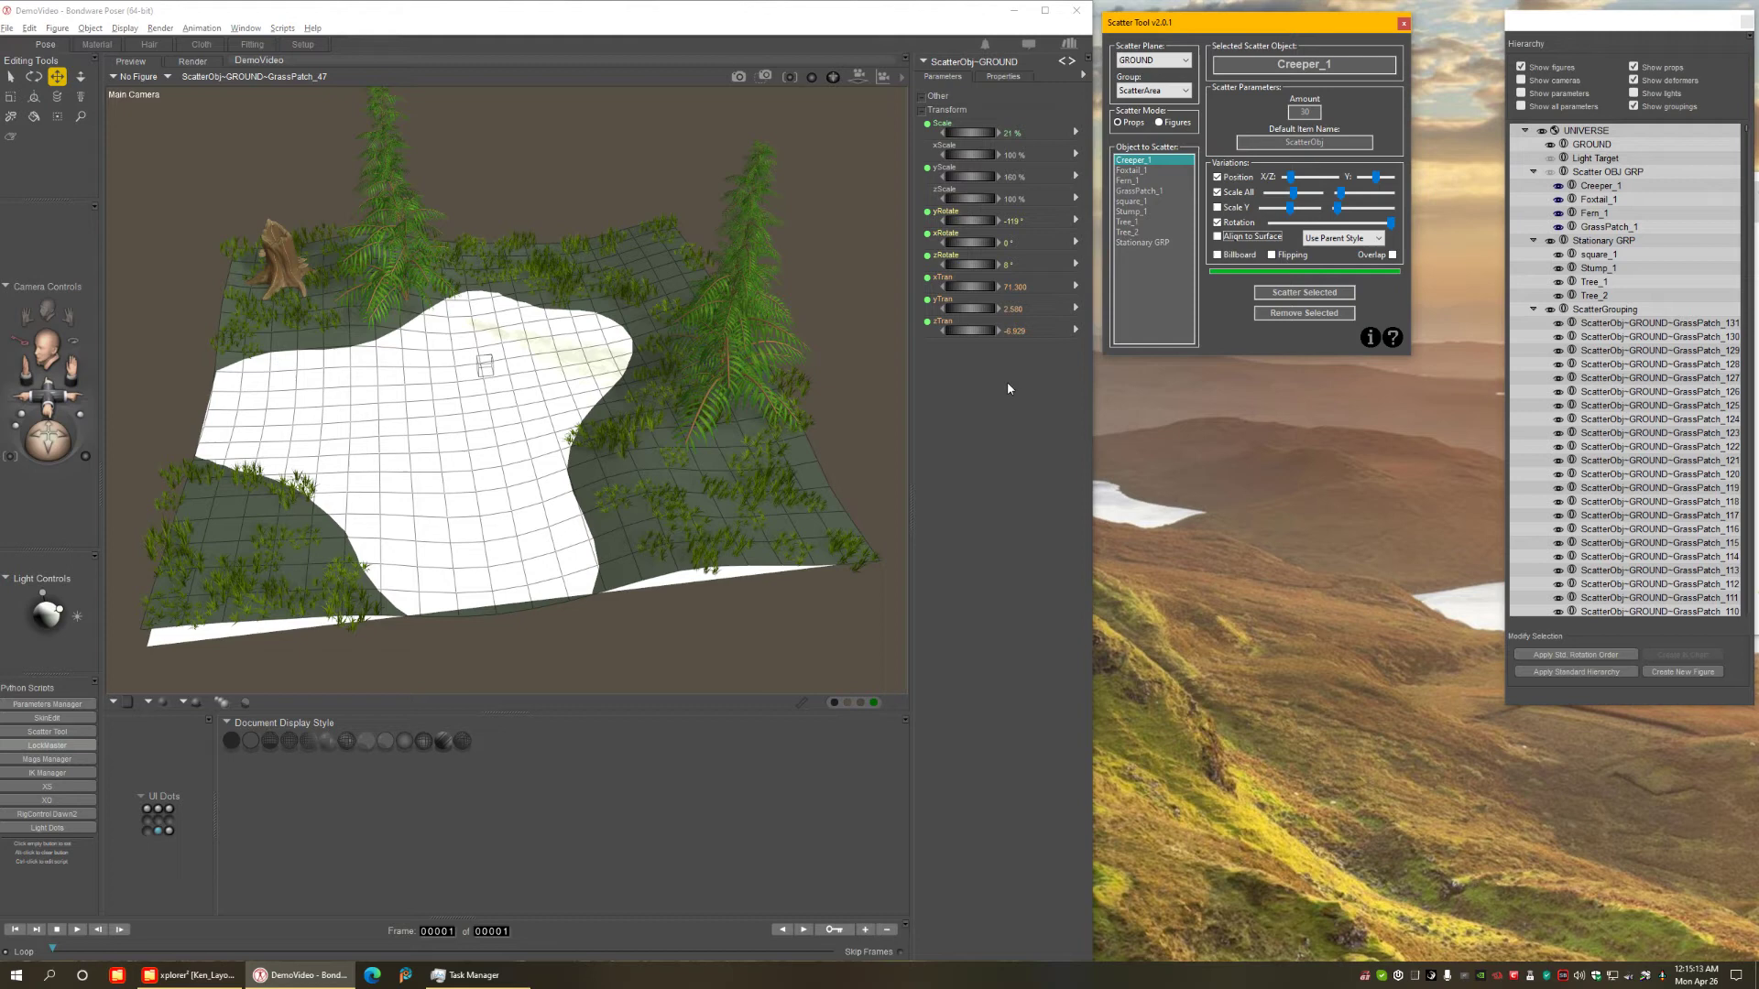
pyautogui.click(1287, 294)
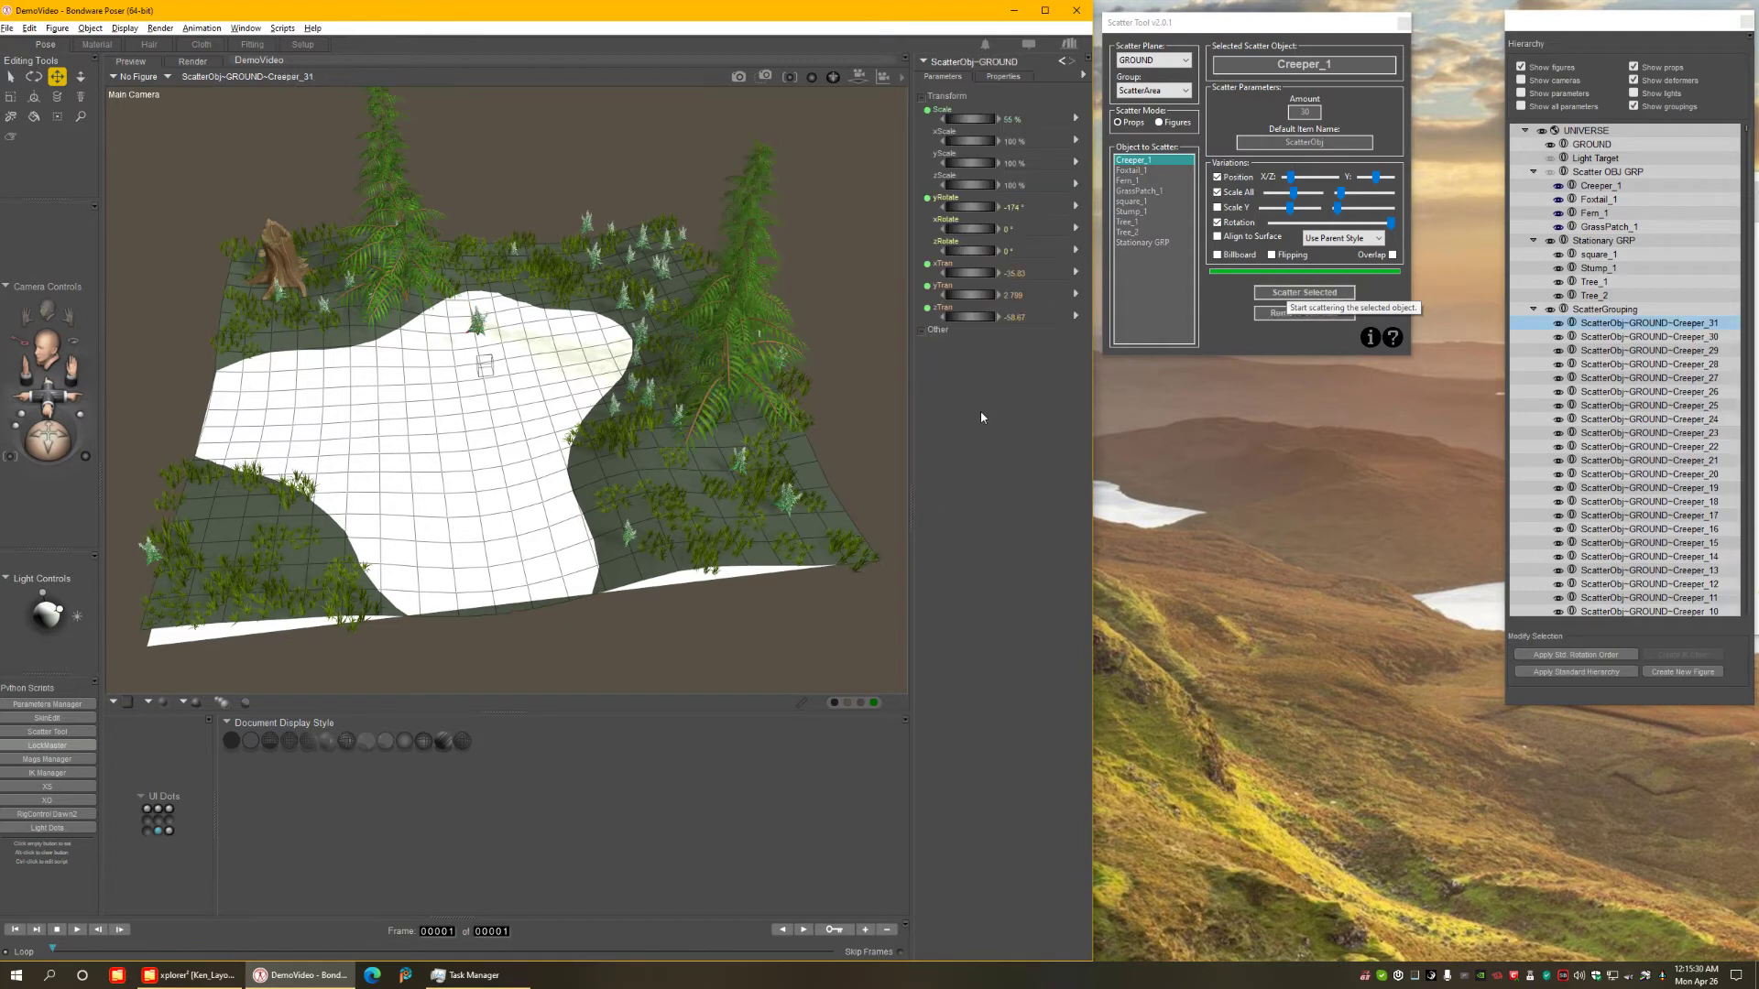
# Scatter Foxtail_1 and Fern_1 over the ScatterArea group using the same amount and variation settings.
pyautogui.click(1134, 170)
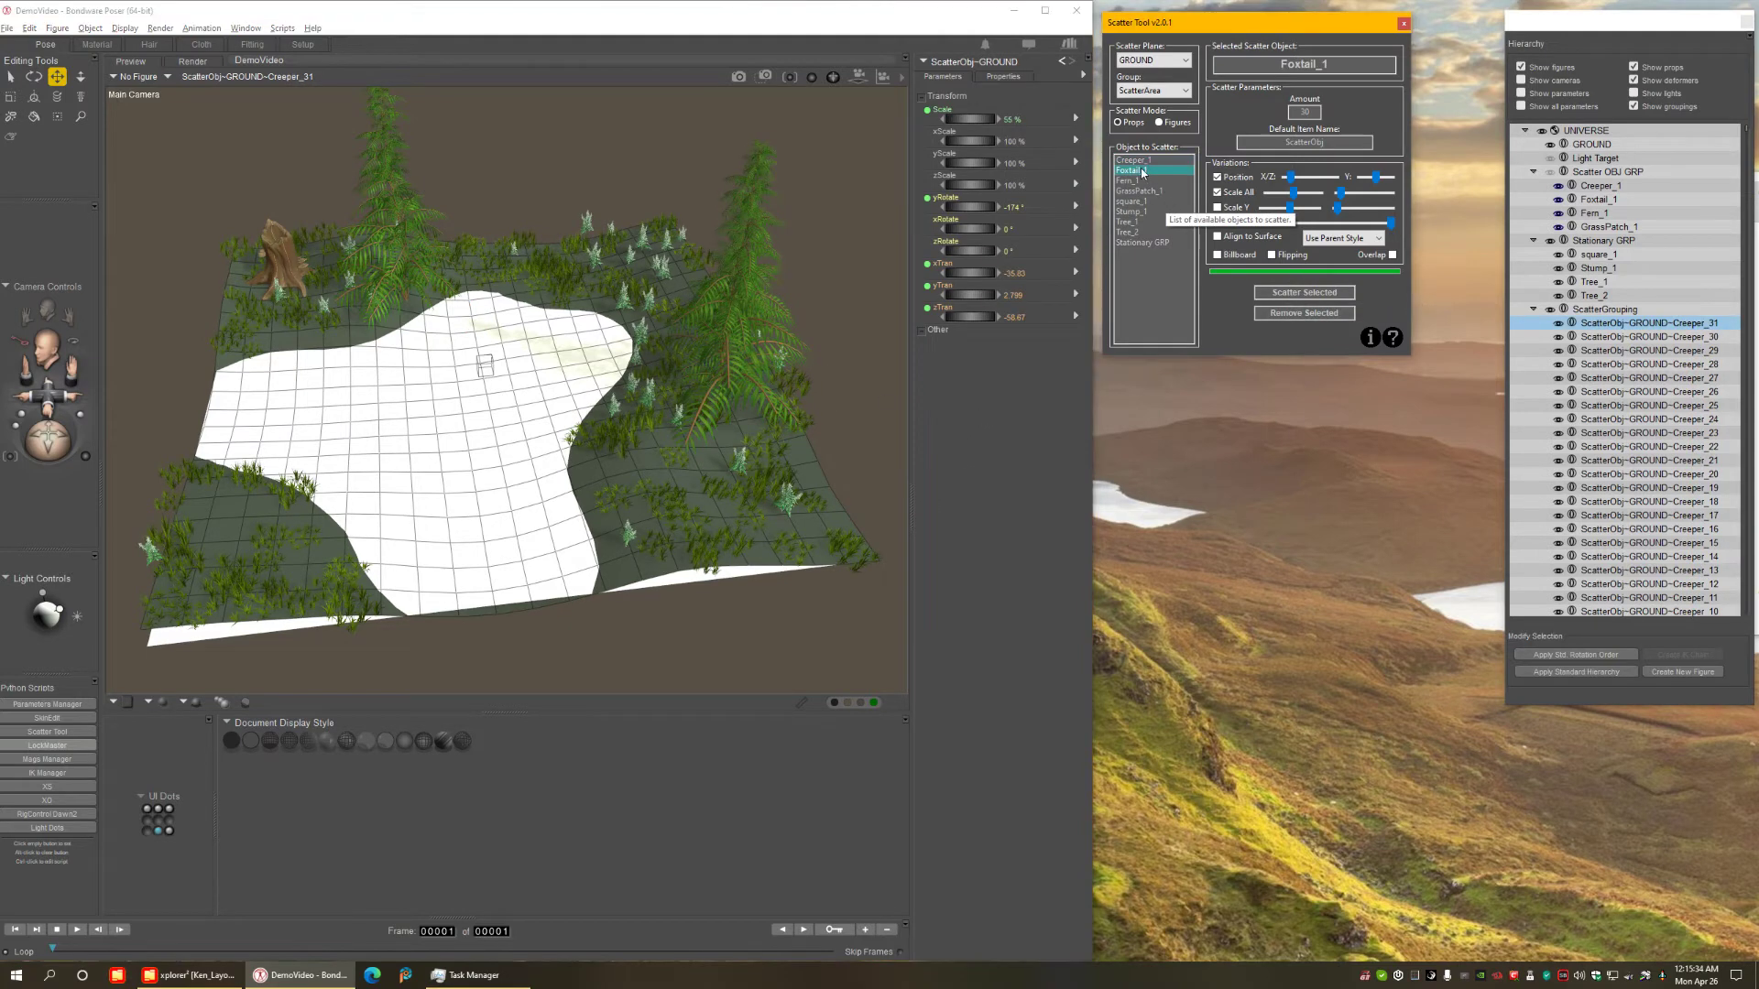
pyautogui.click(1296, 295)
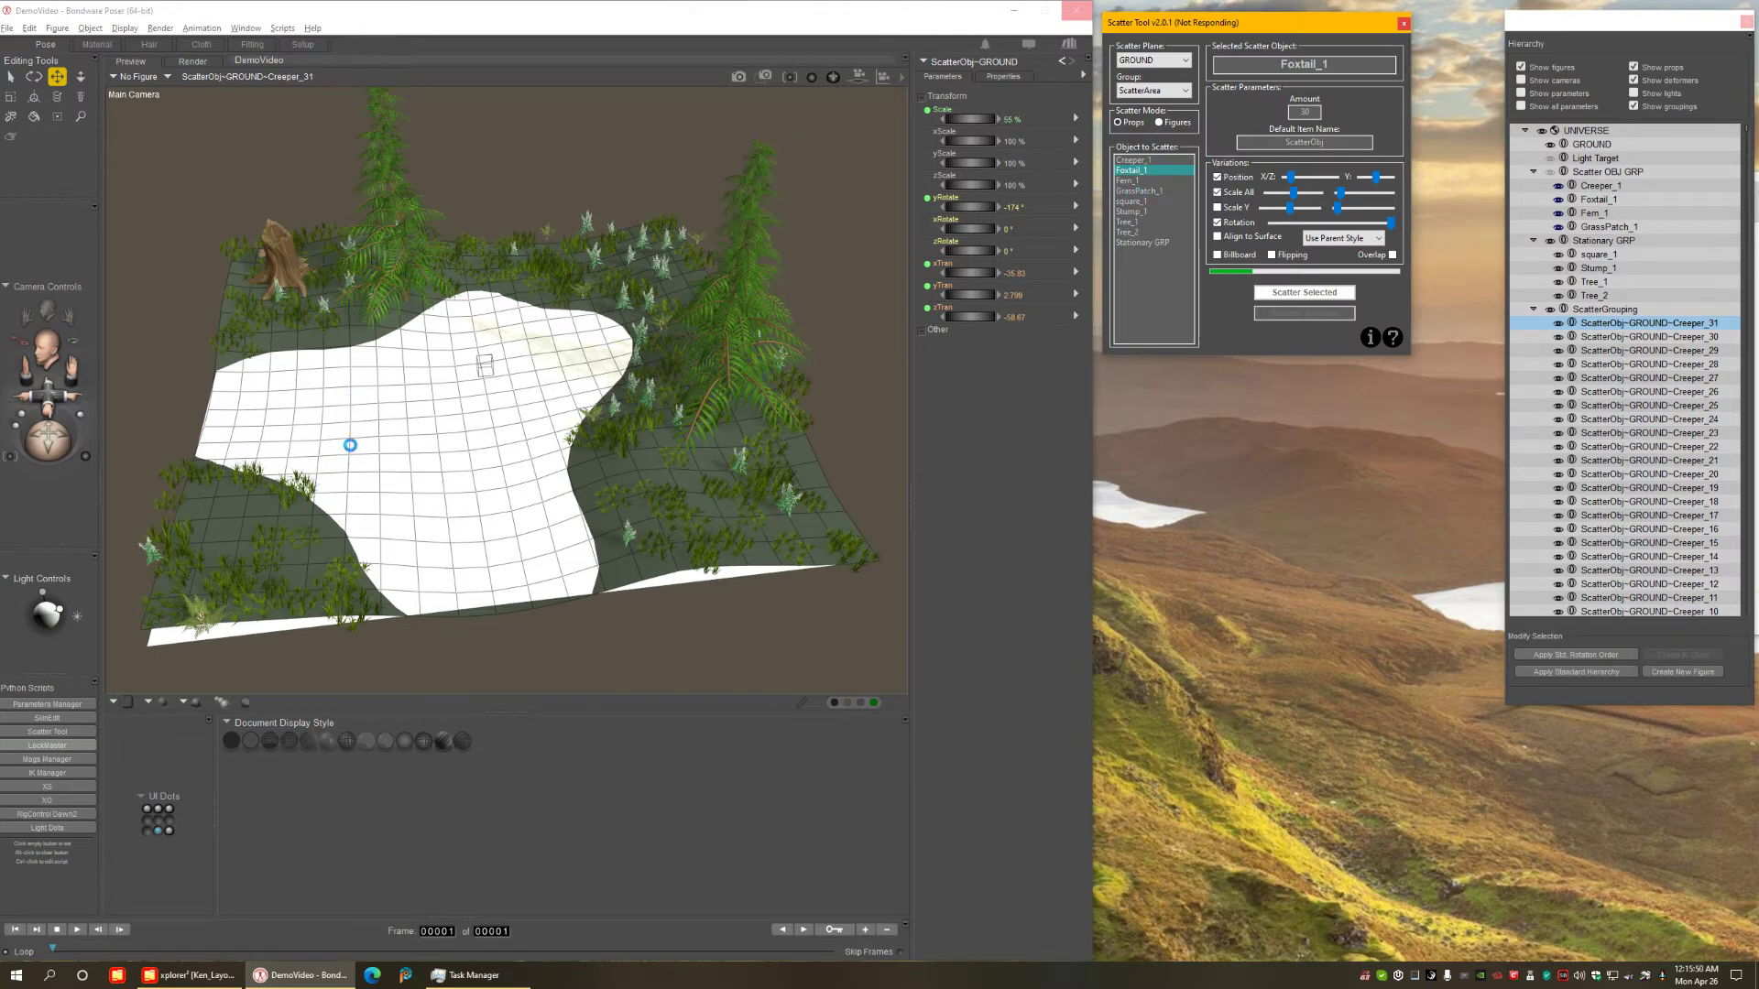
pyautogui.click(1127, 181)
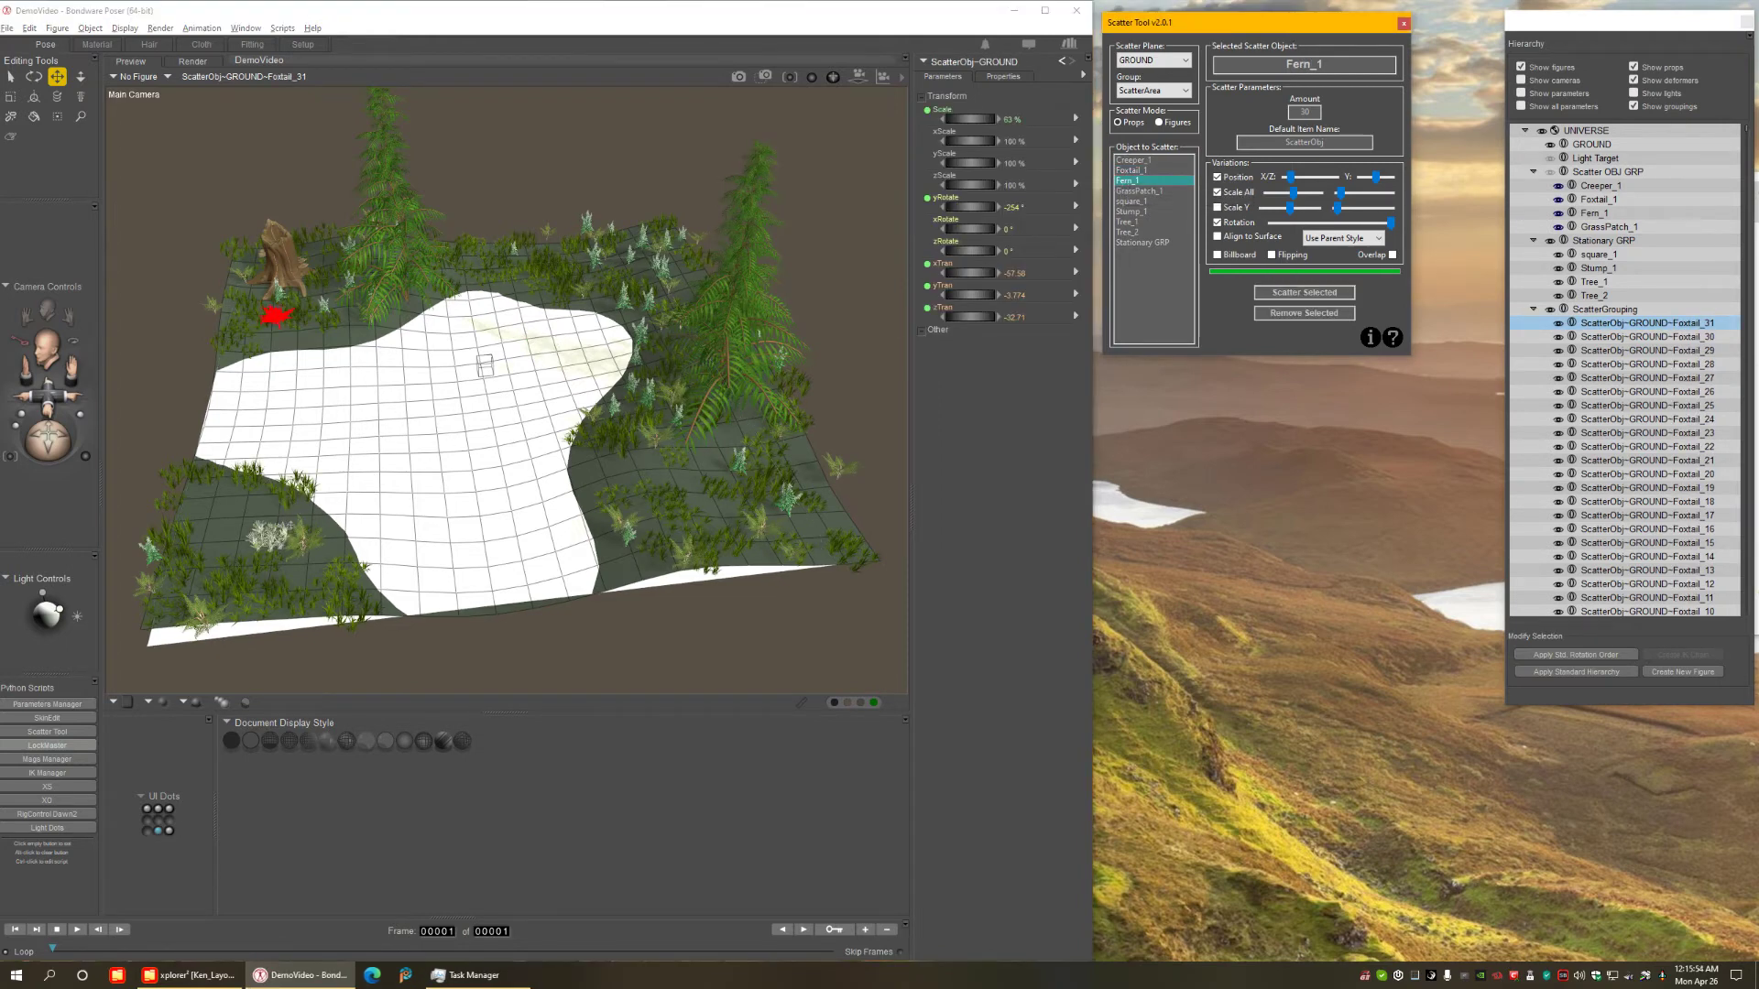
pyautogui.click(1319, 294)
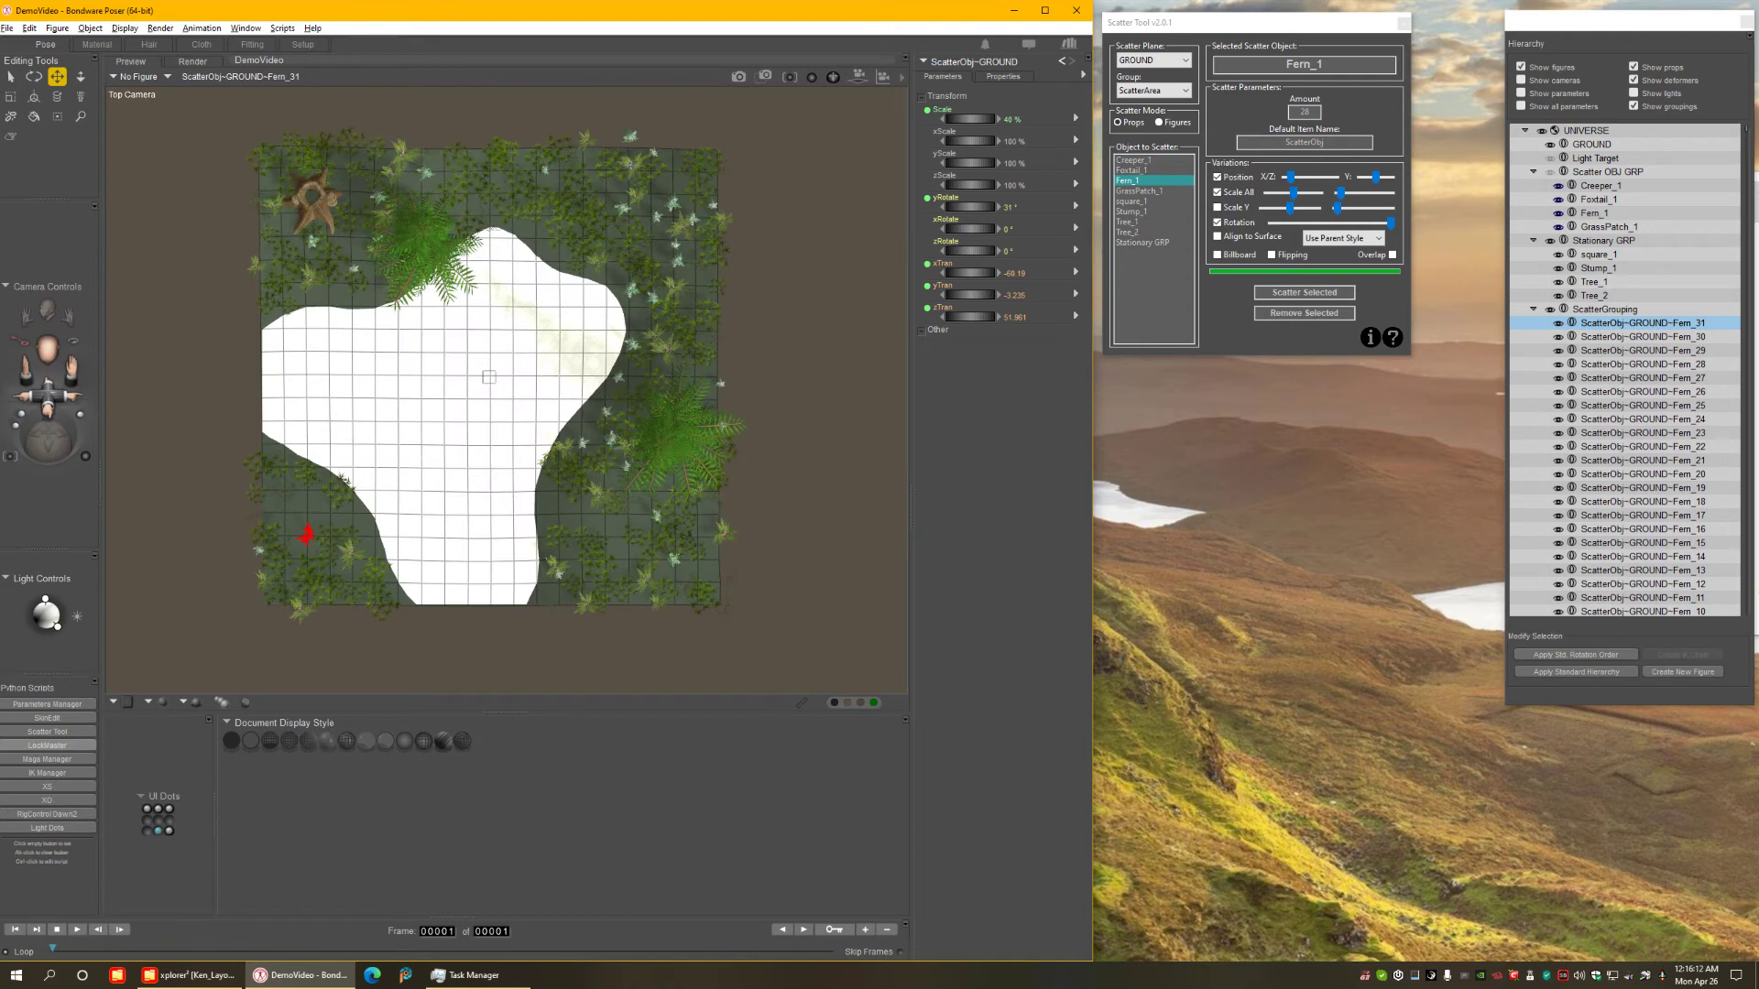
# Nudge the scattered plants that overhang GROUND's edges inward in the Top Camera view, and return to the Main Camera.
pyautogui.click(312, 609)
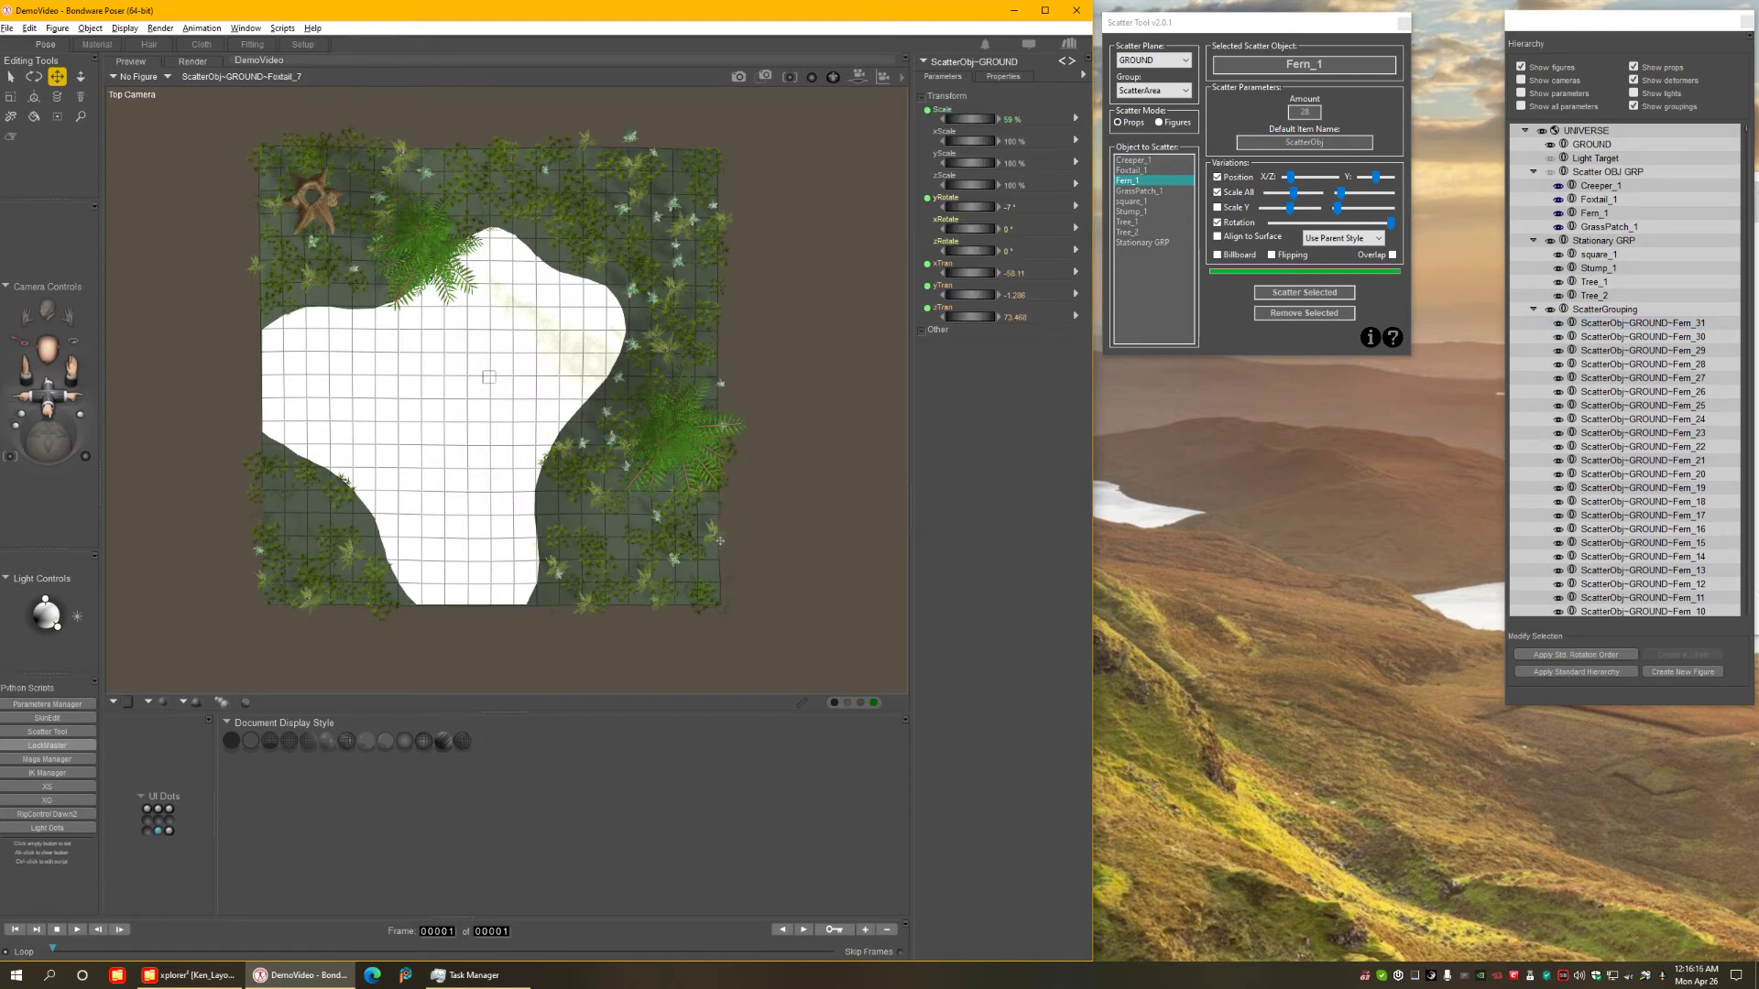
pyautogui.click(714, 218)
pyautogui.click(631, 152)
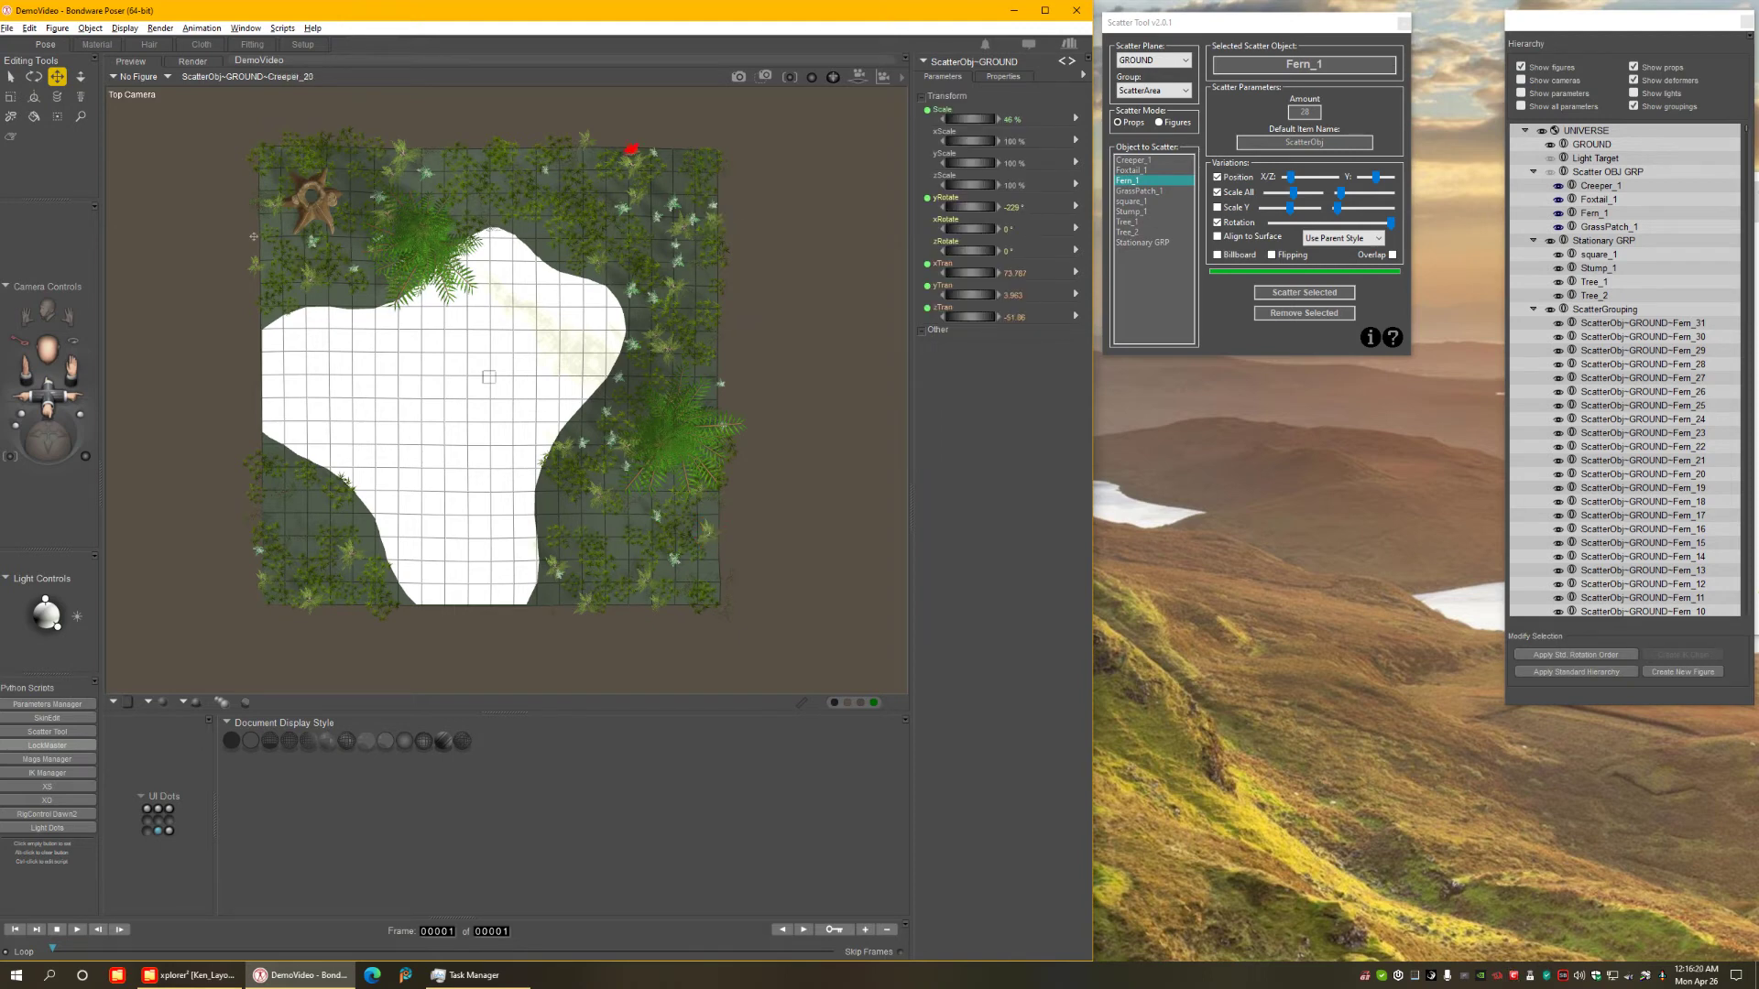
pyautogui.click(277, 266)
pyautogui.hotkey('ctrl', 'm')
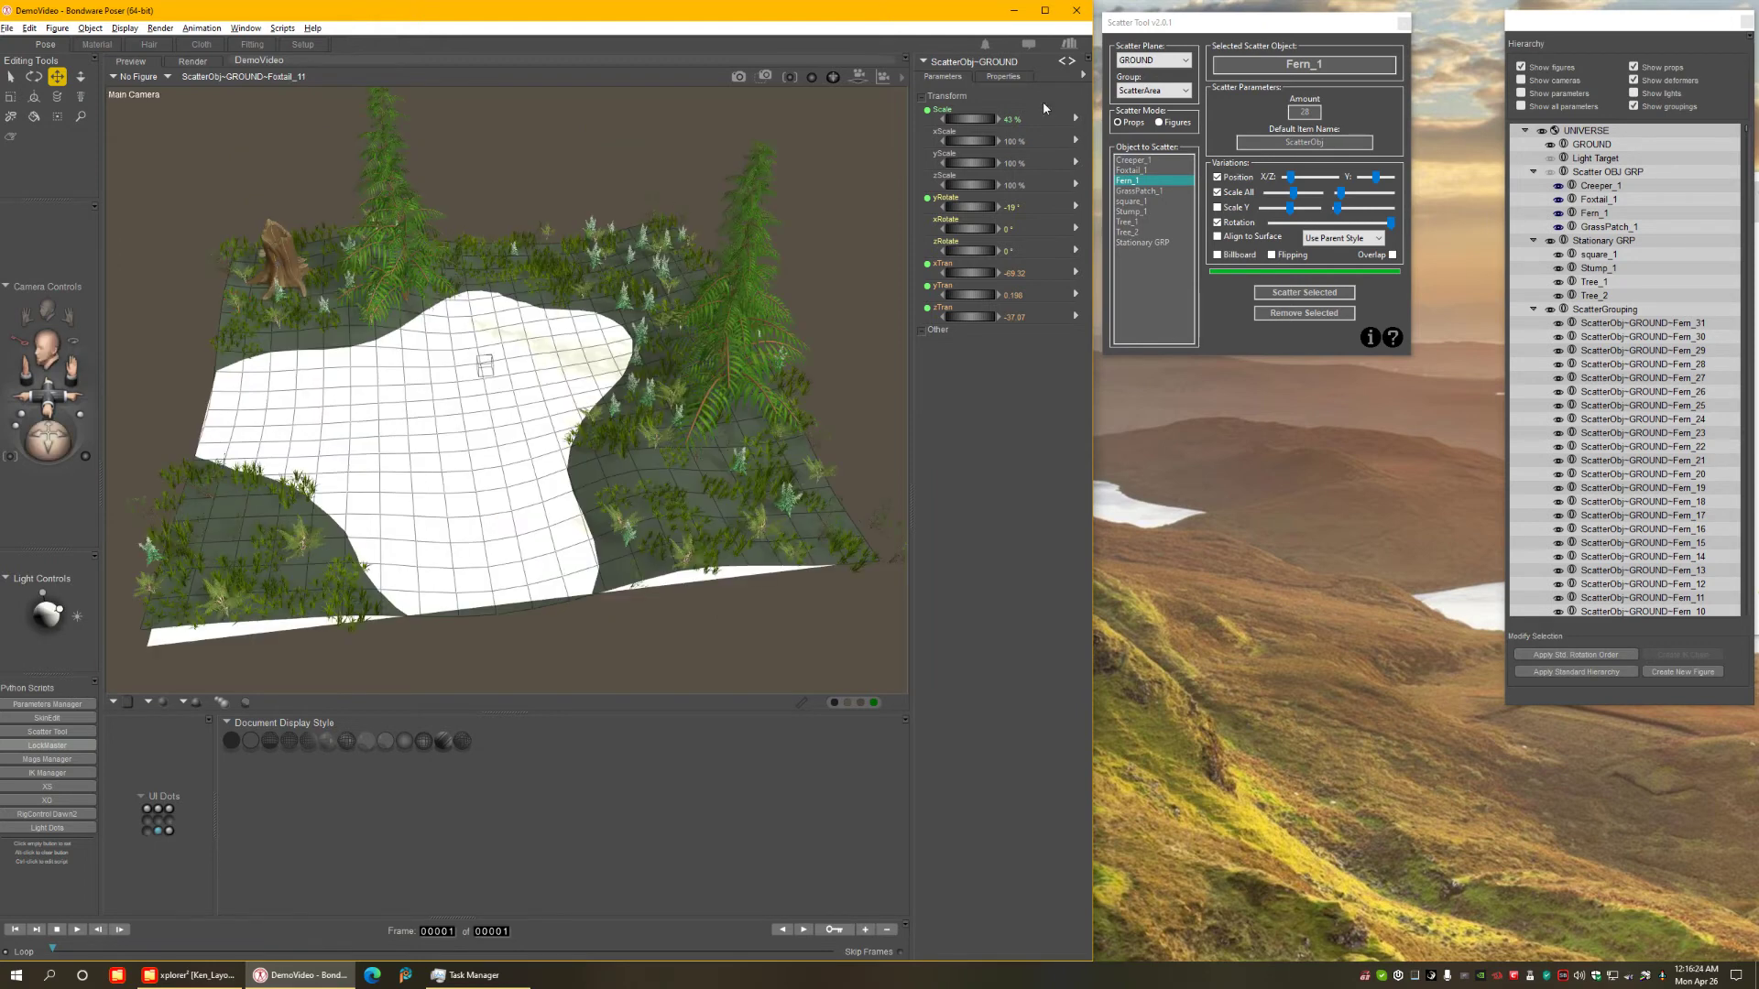
# Scatter another batch of GrassPatch_1 over ScatterArea with Scale Y variation and Align to Surface enabled.
pyautogui.click(1138, 191)
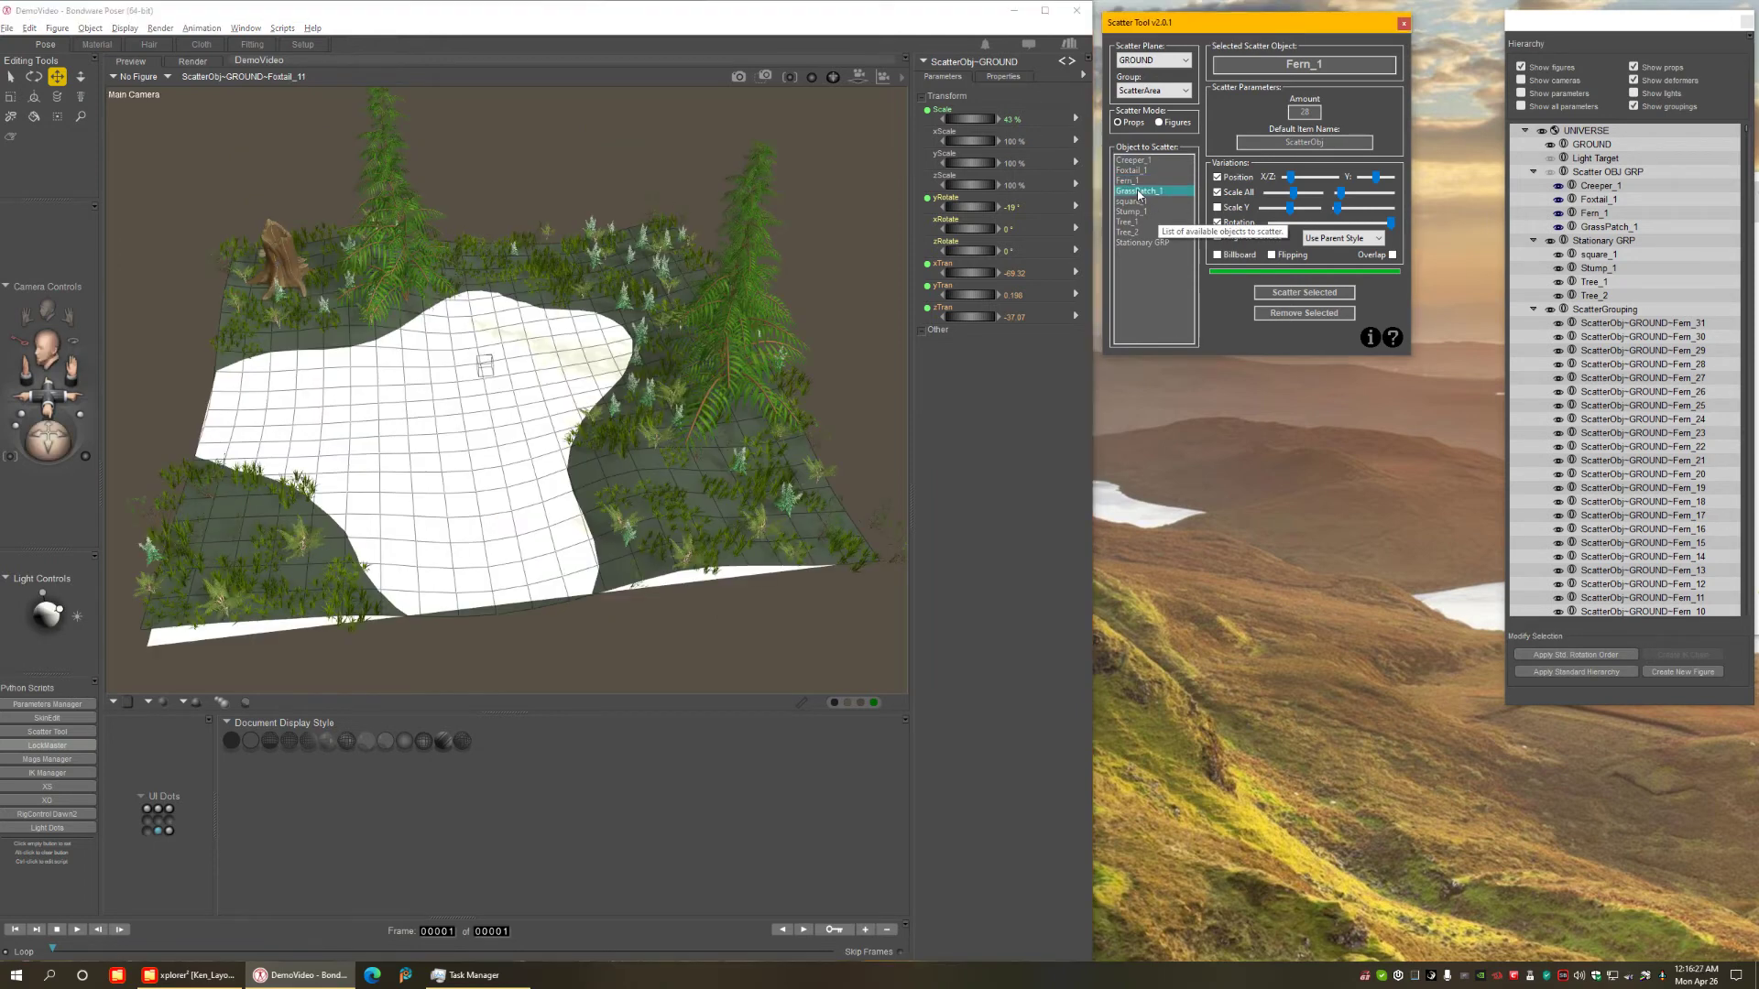
pyautogui.click(1308, 112)
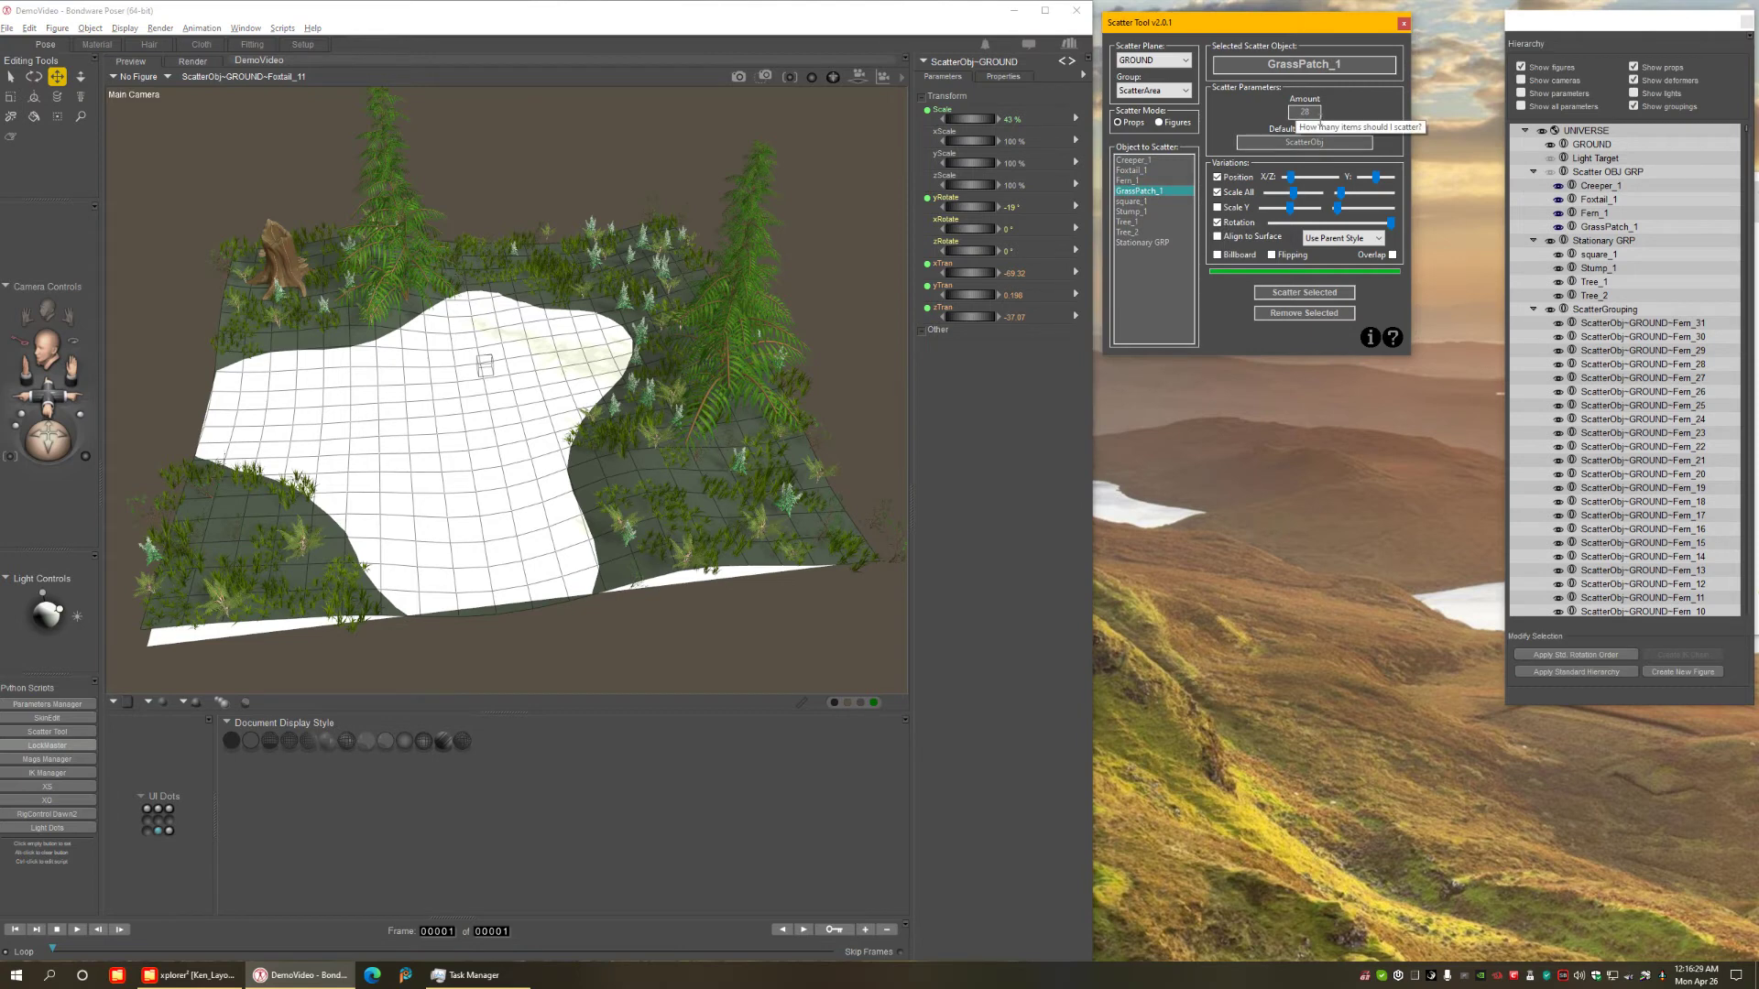
pyautogui.doubleClick(1304, 111)
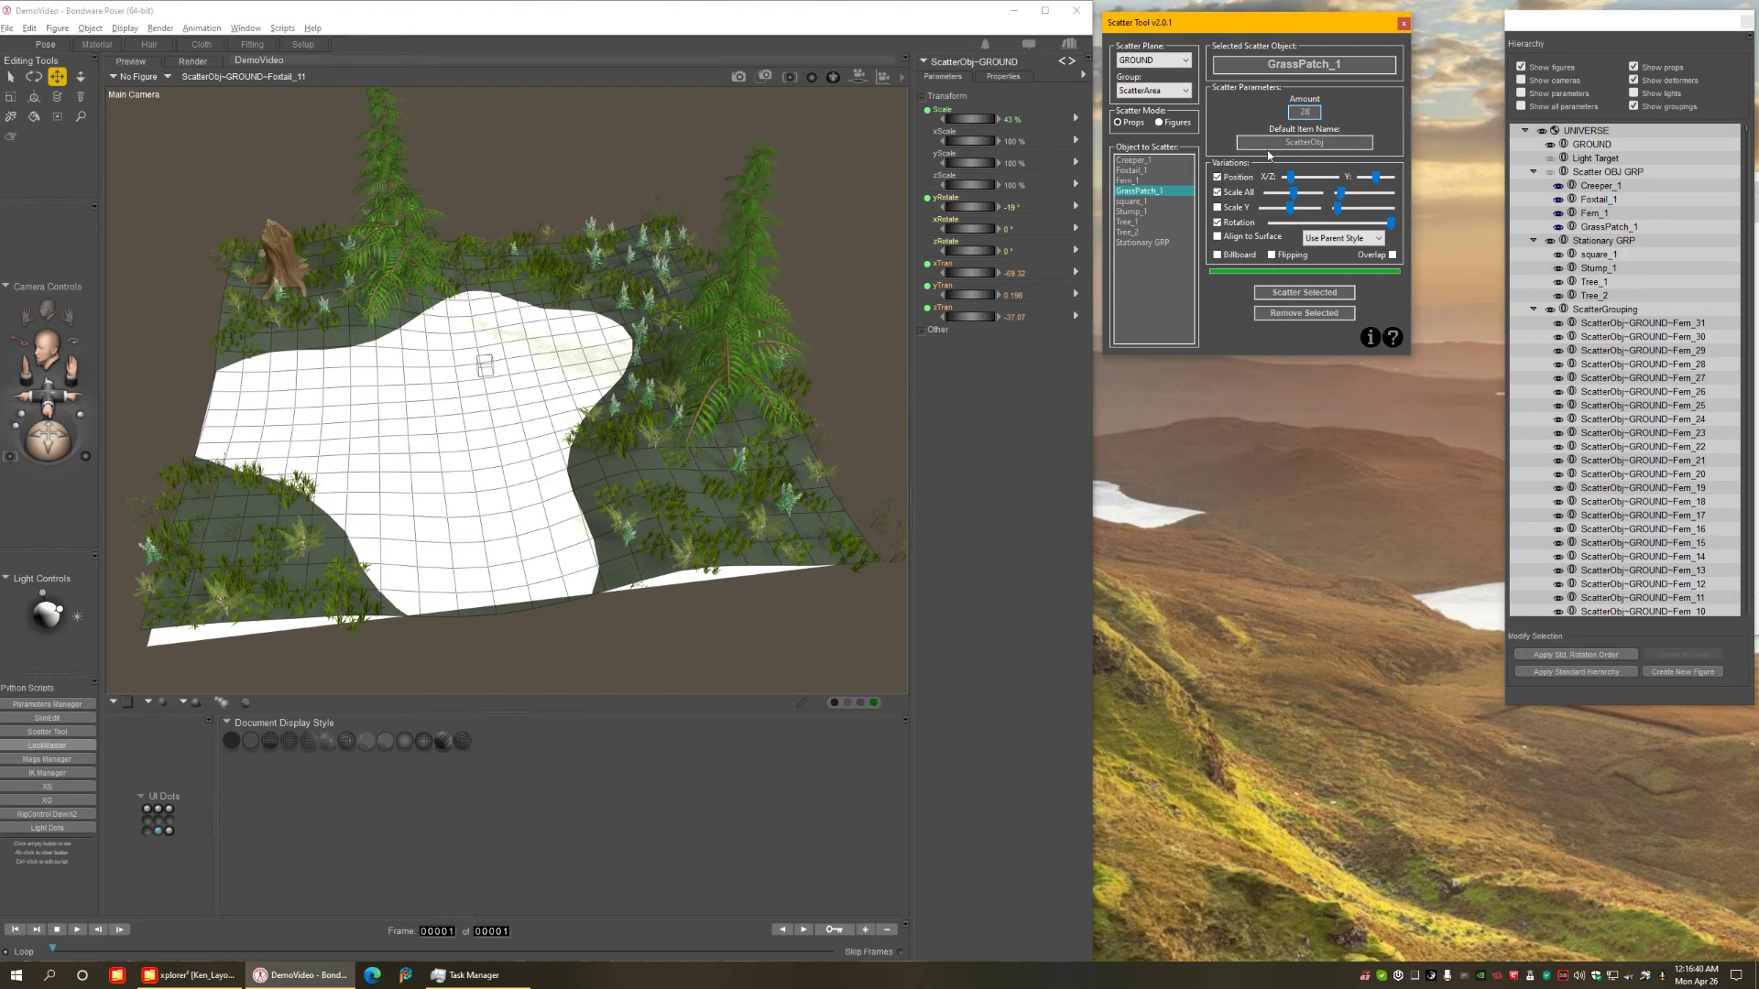
pyautogui.click(1237, 209)
pyautogui.moveTo(1338, 209)
pyautogui.moveTo(1338, 211); pyautogui.dragTo(1339, 211)
pyautogui.moveTo(1344, 196)
pyautogui.click(1247, 237)
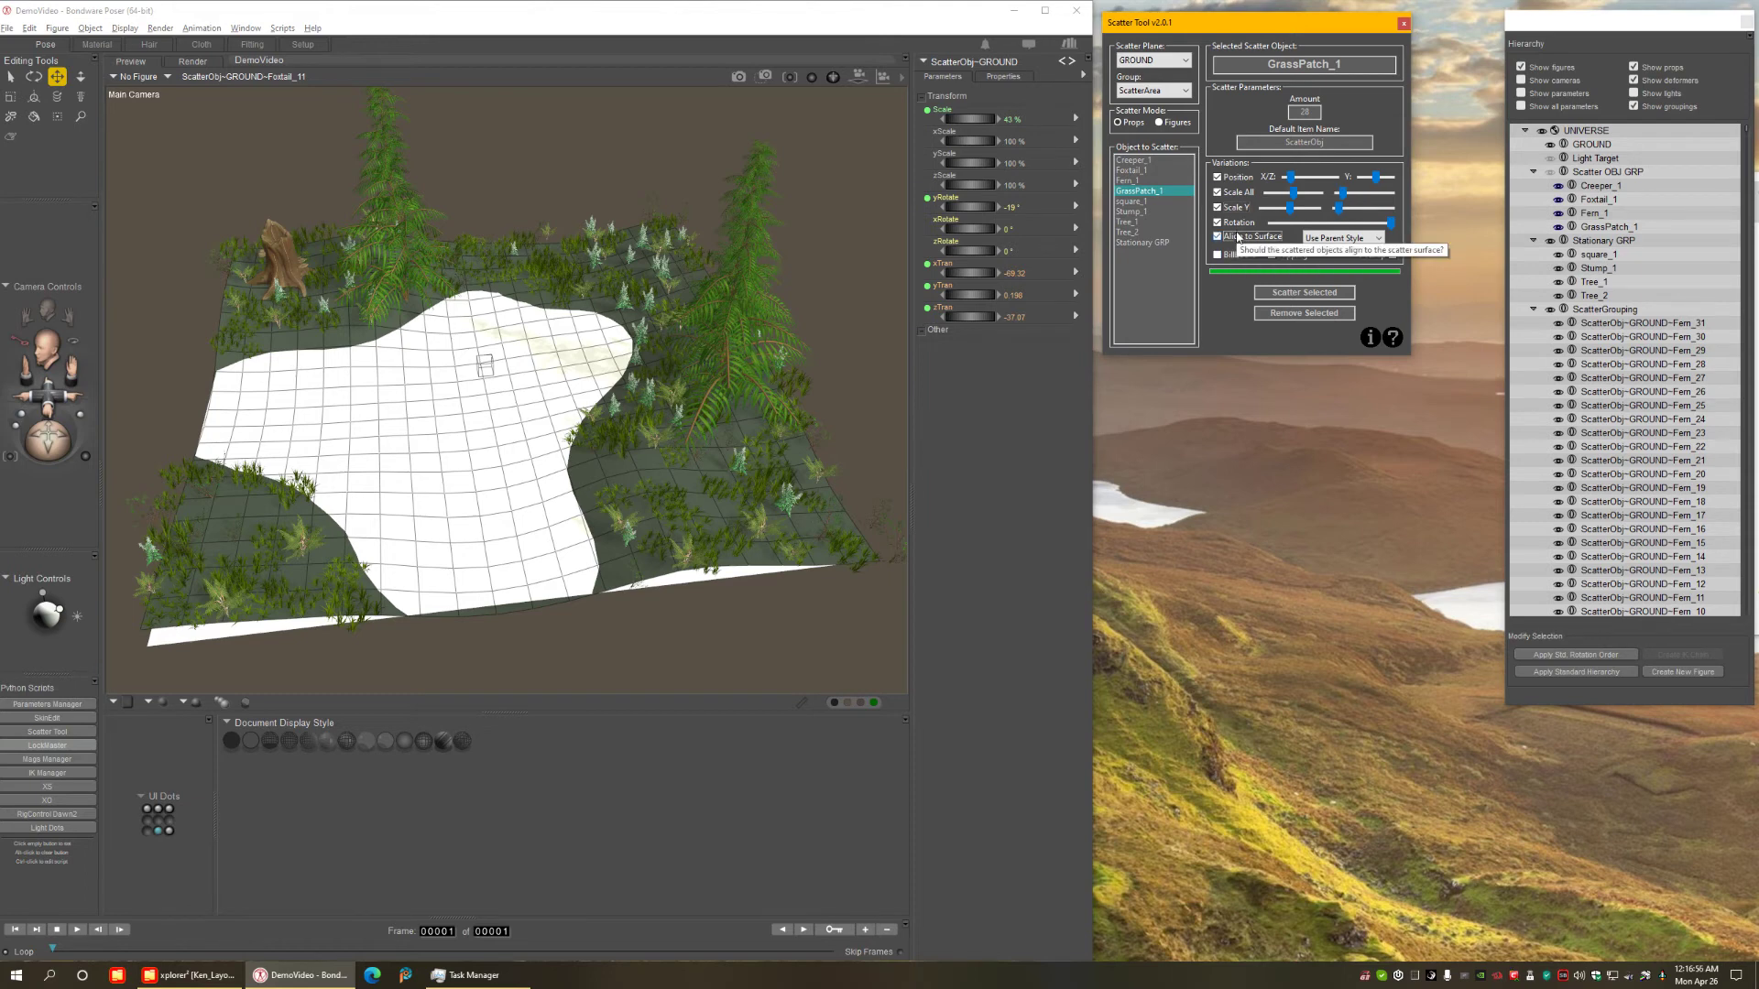
pyautogui.click(1287, 292)
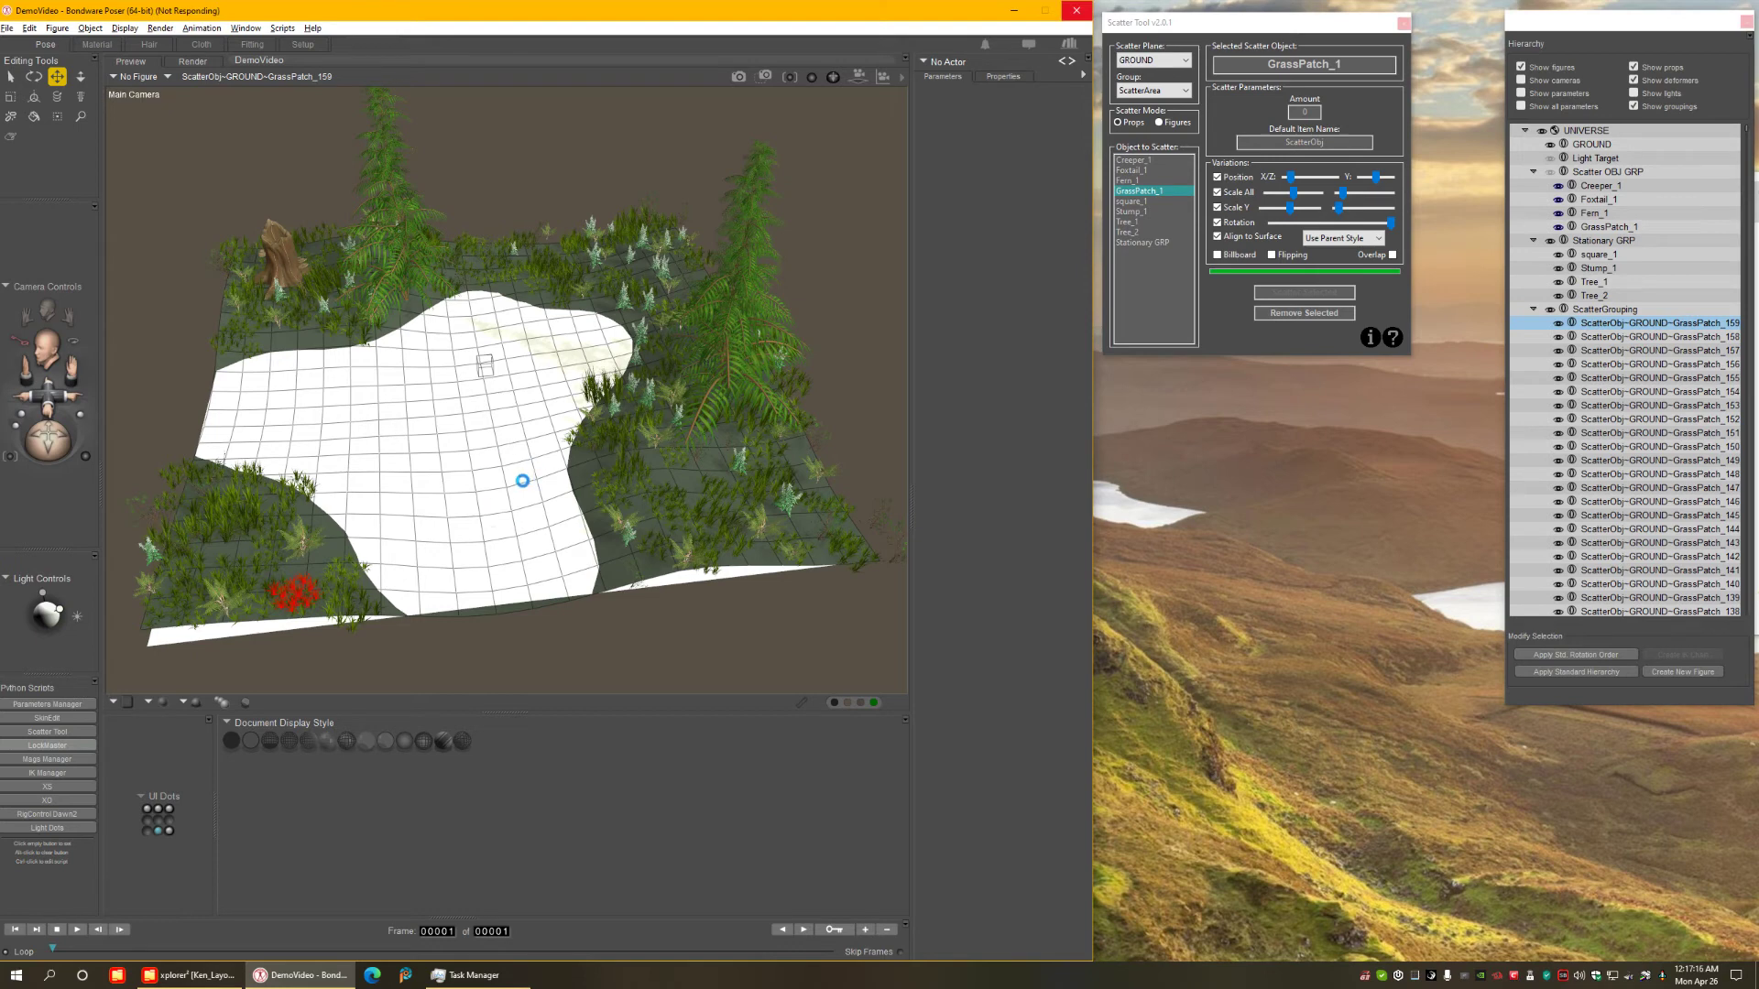
# Close the Scatter Tool and collapse ScatterGrouping in the hierarchy, toggling the visibility of the whole group.
pyautogui.click(1404, 22)
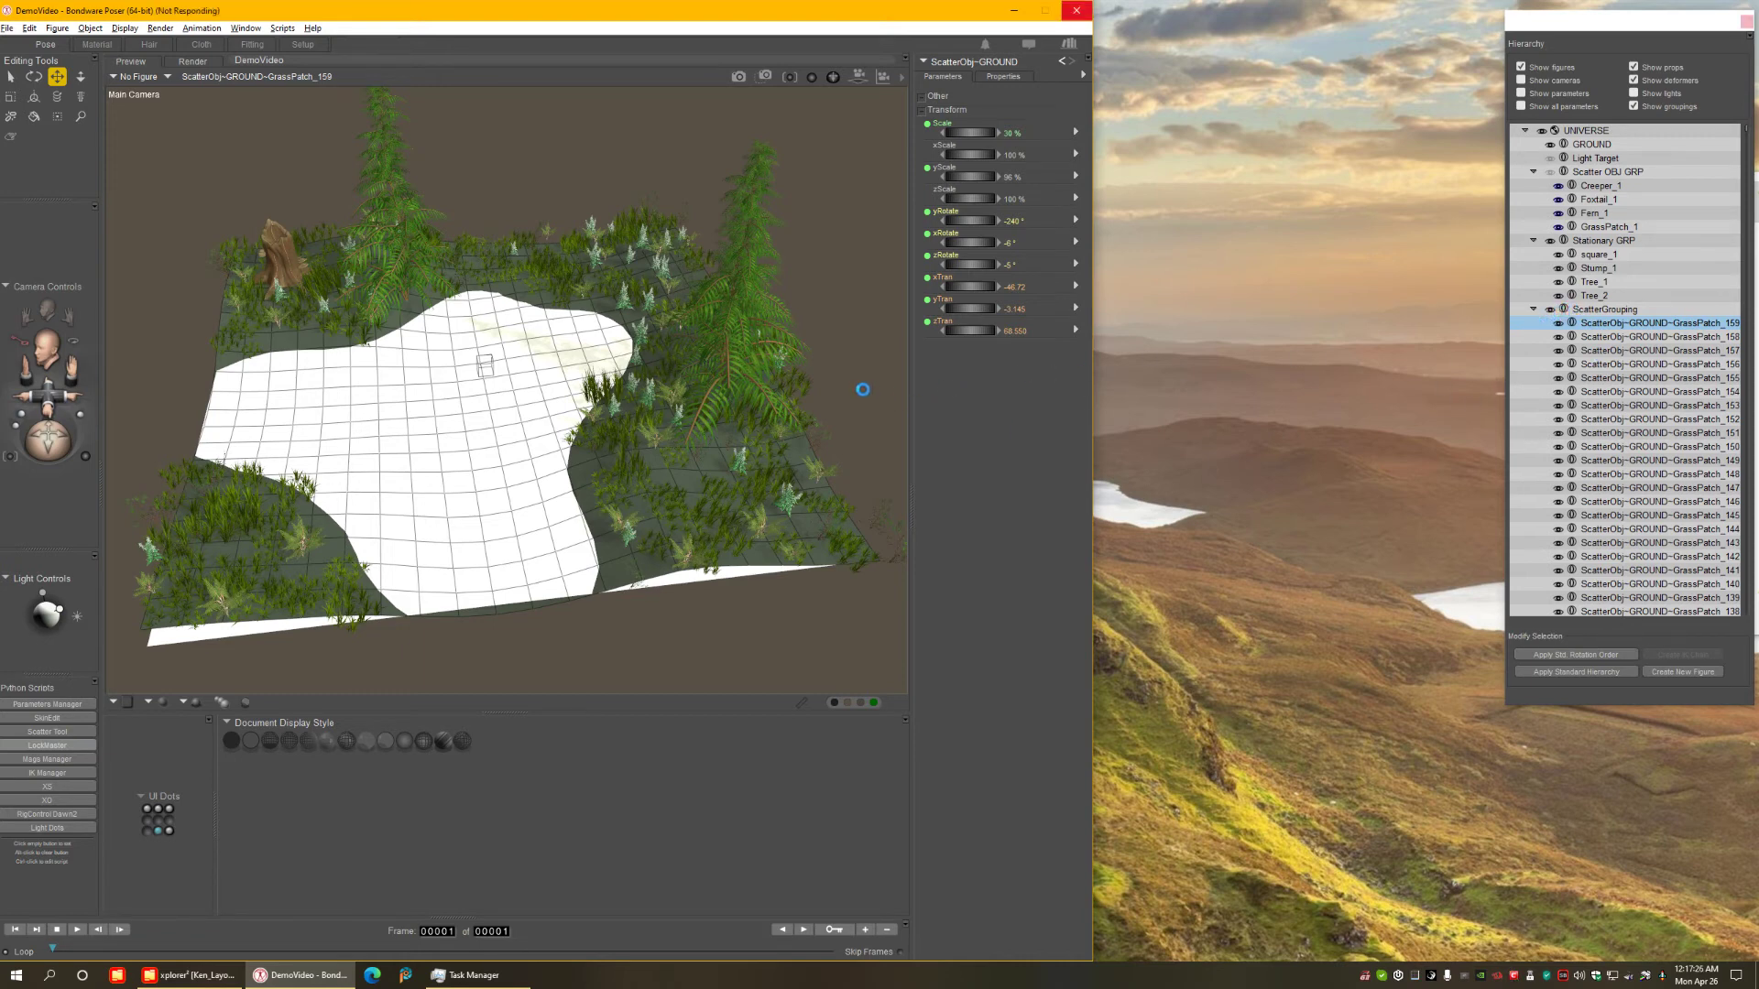
pyautogui.click(1535, 310)
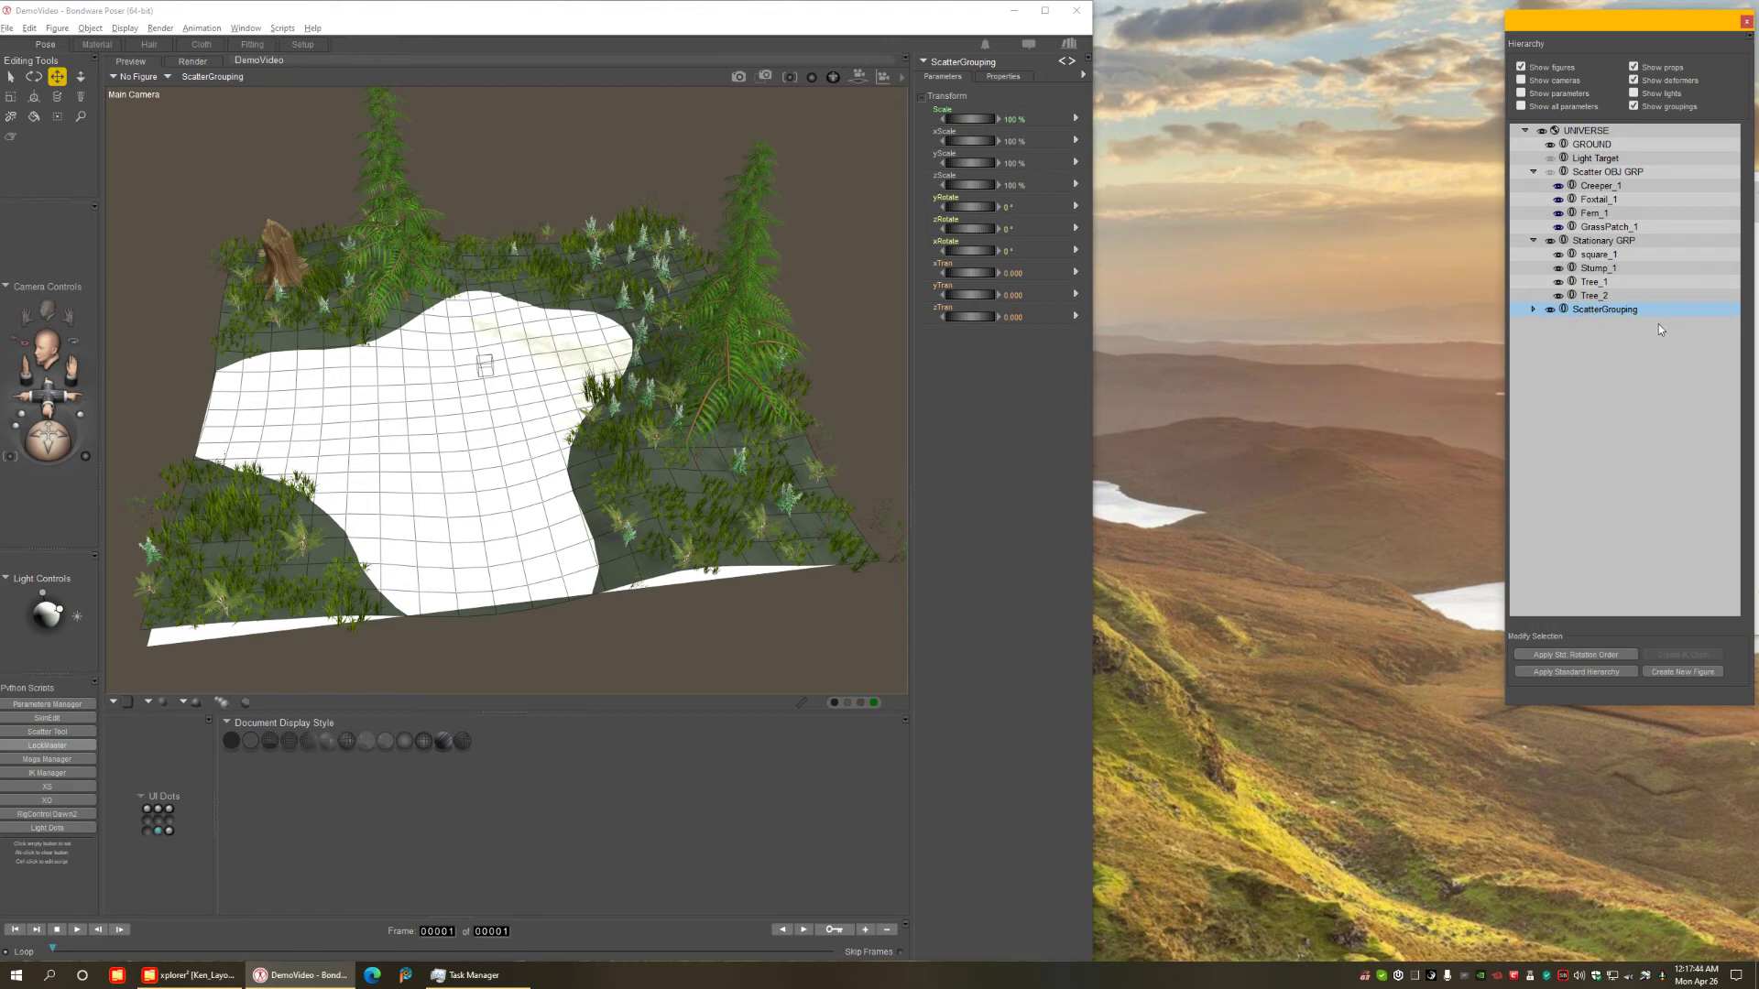
pyautogui.click(1552, 309)
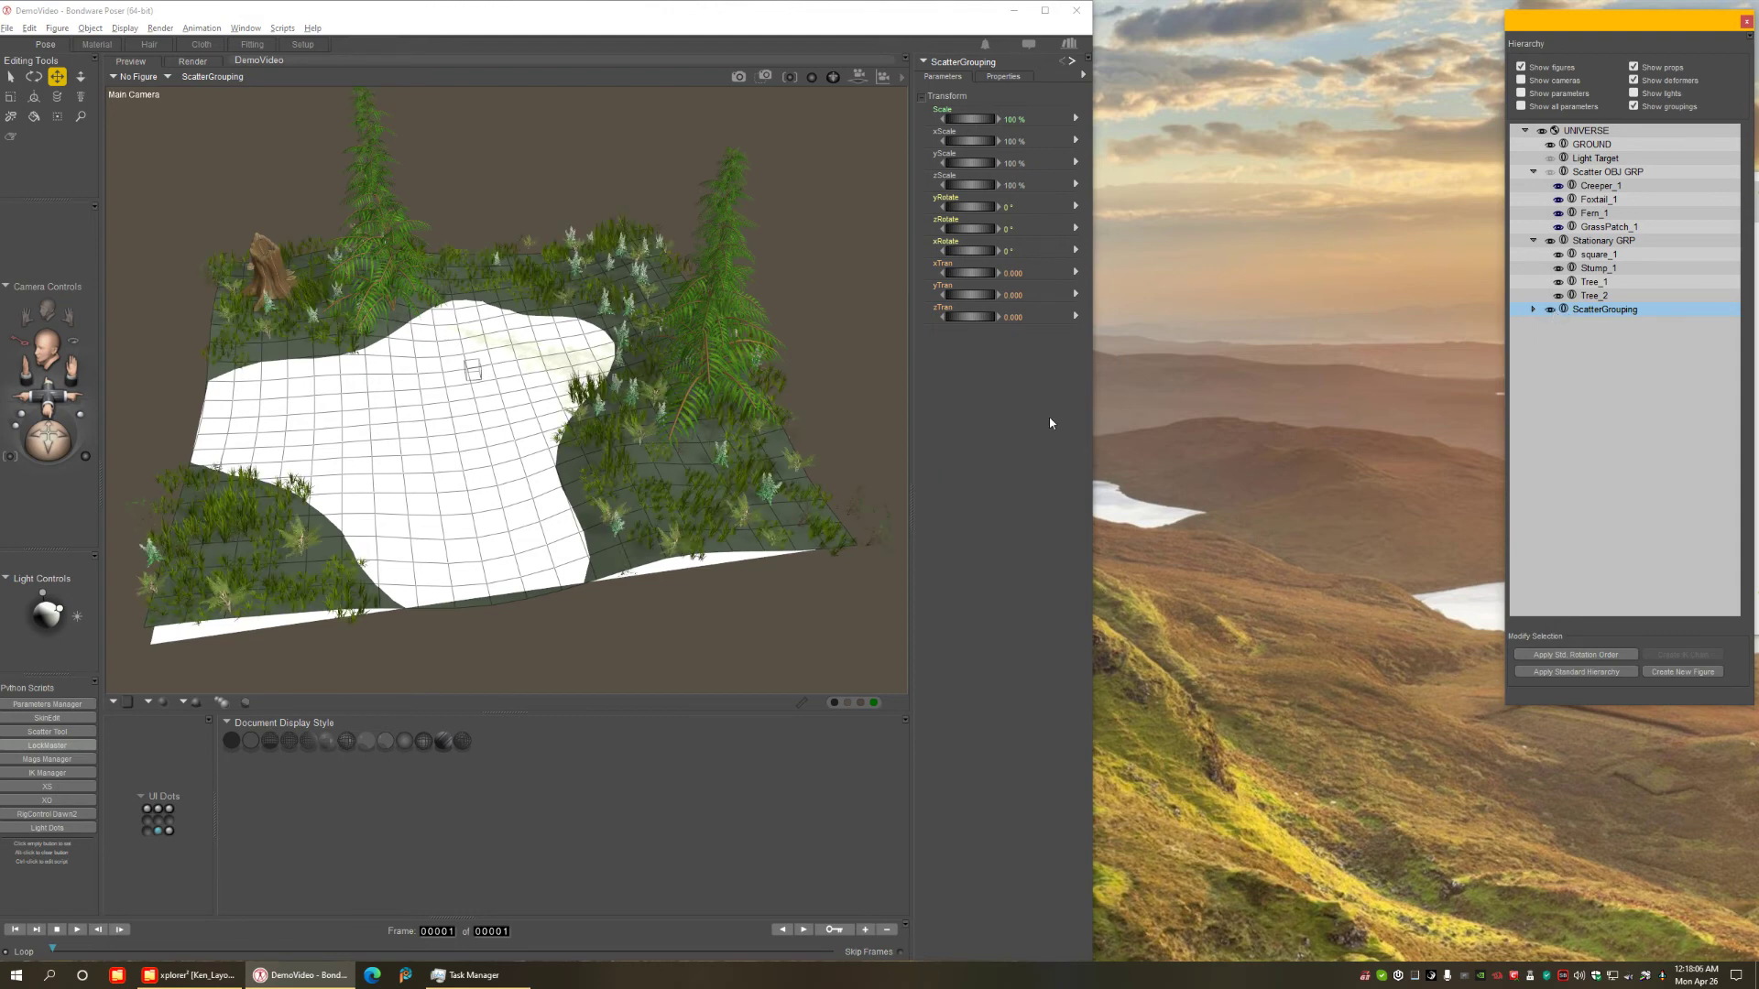
# Move the ferns overhanging GROUND's lower-right corner inward in the Top Camera view, and return to the Main Camera.
pyautogui.hotkey('ctrl', 't')
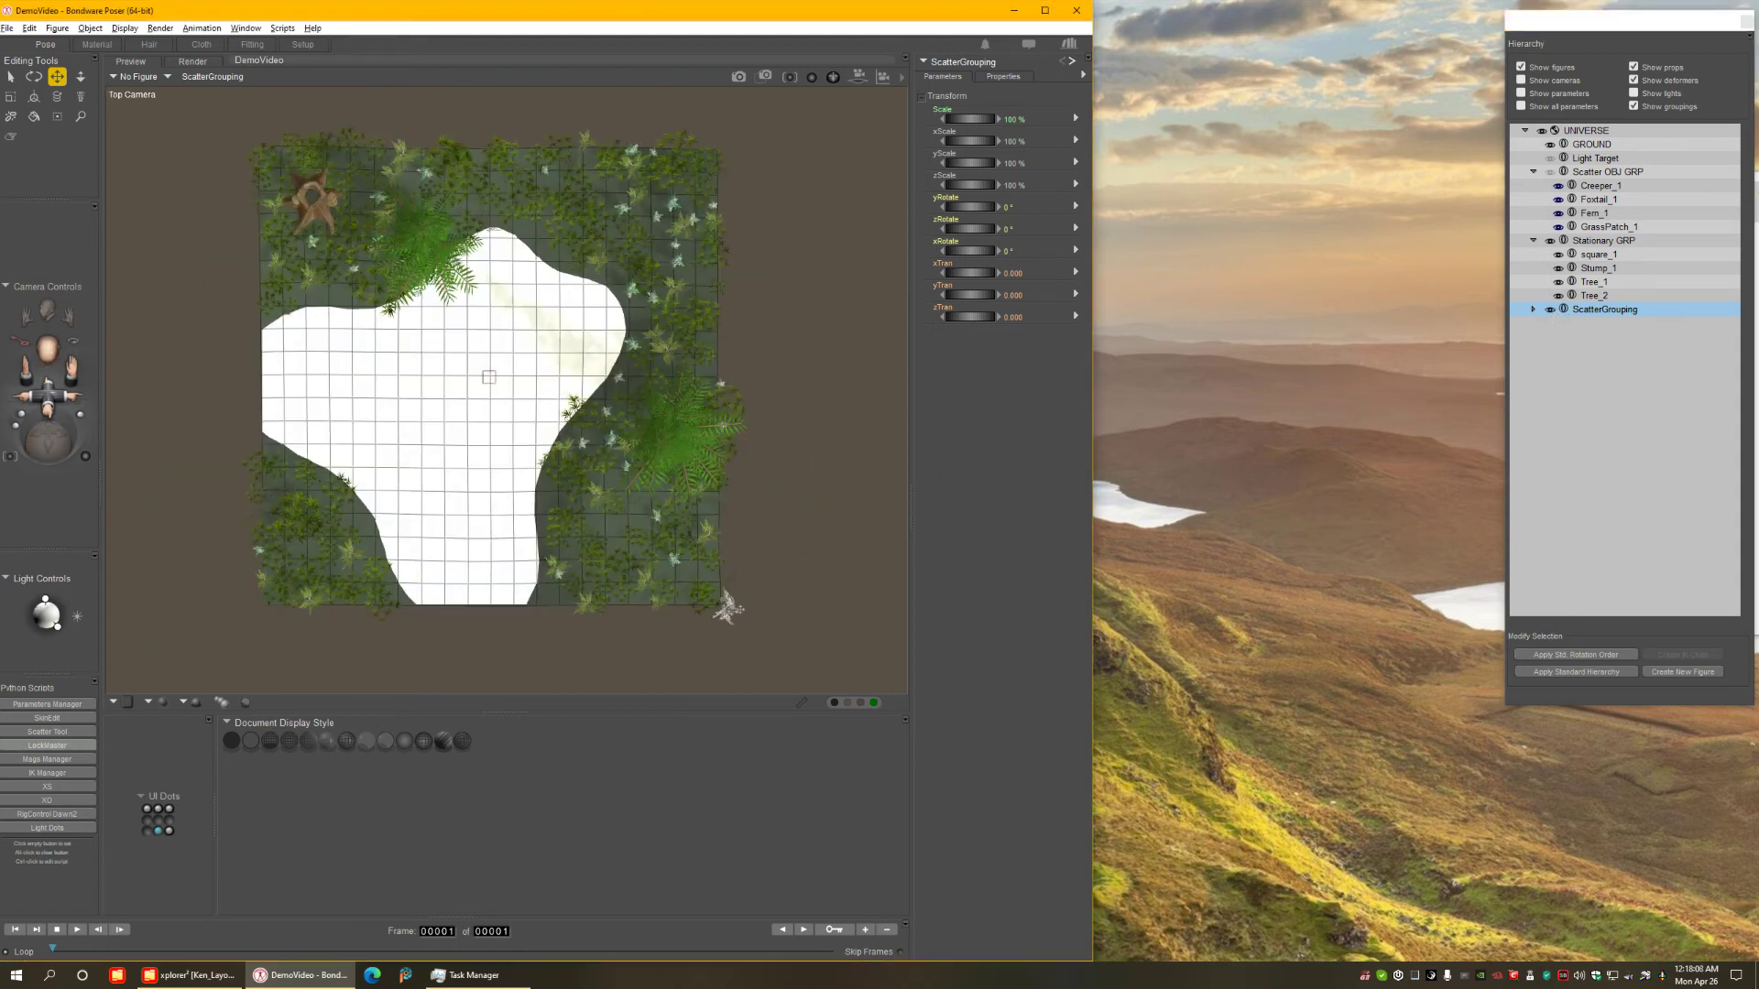
pyautogui.click(724, 593)
pyautogui.click(720, 591)
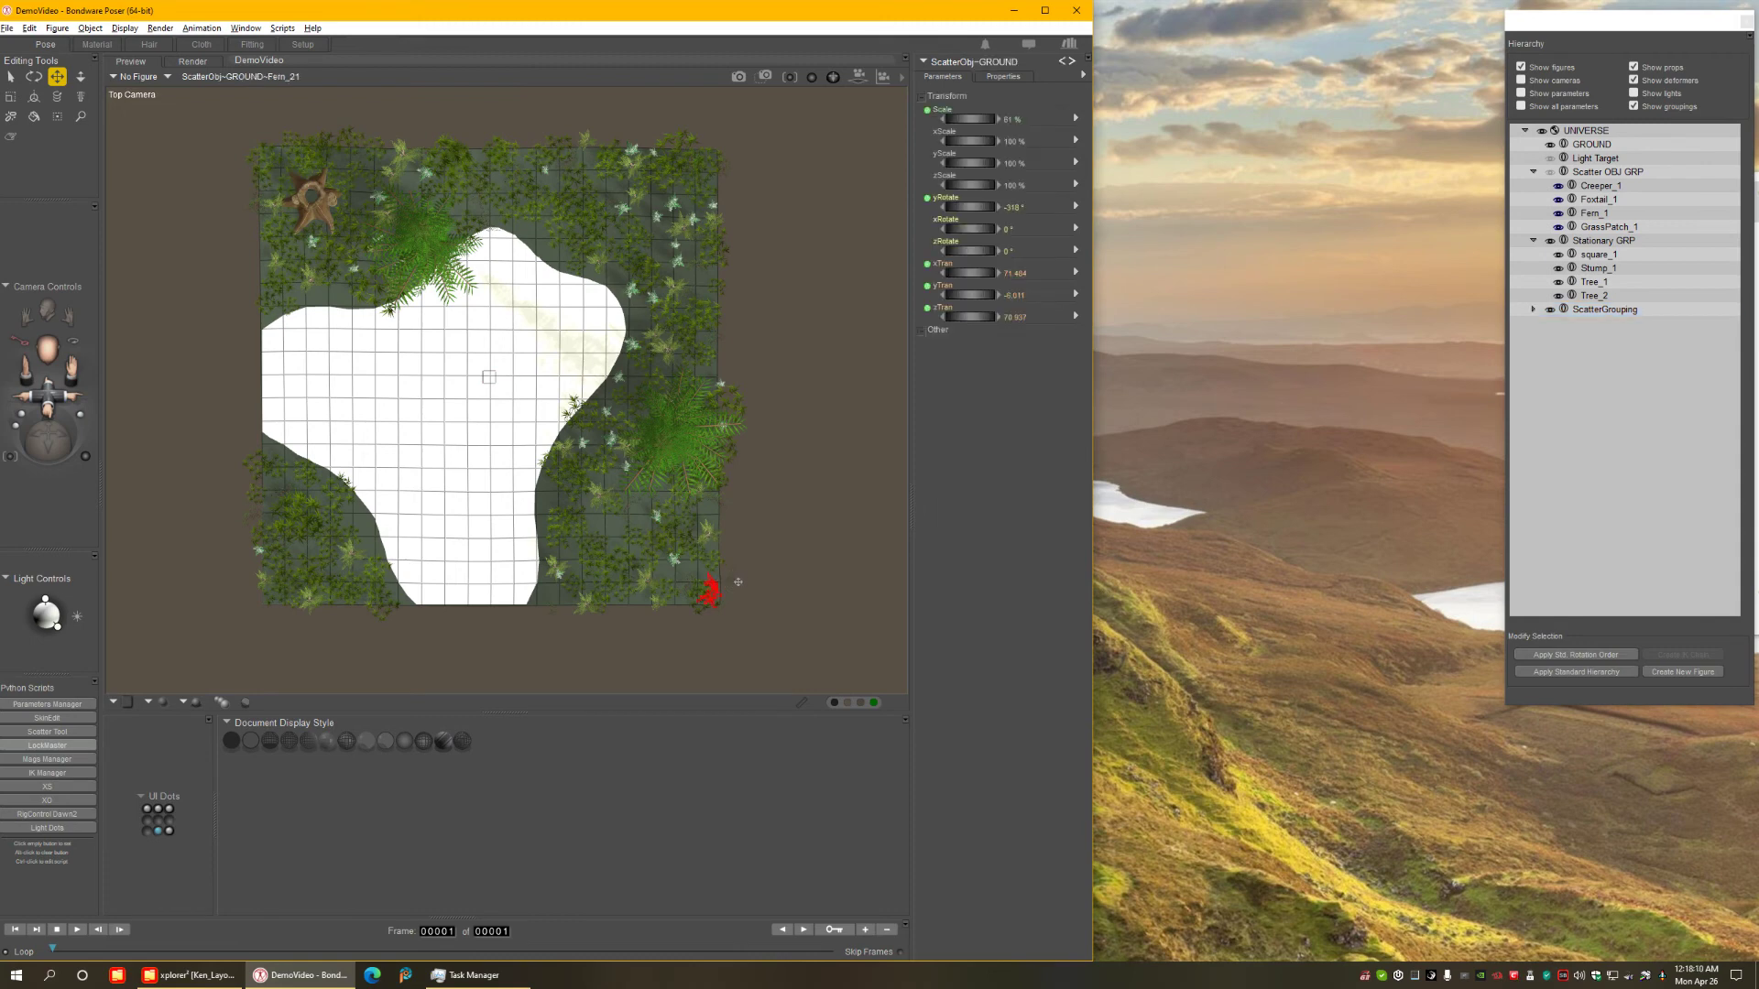
pyautogui.click(738, 581)
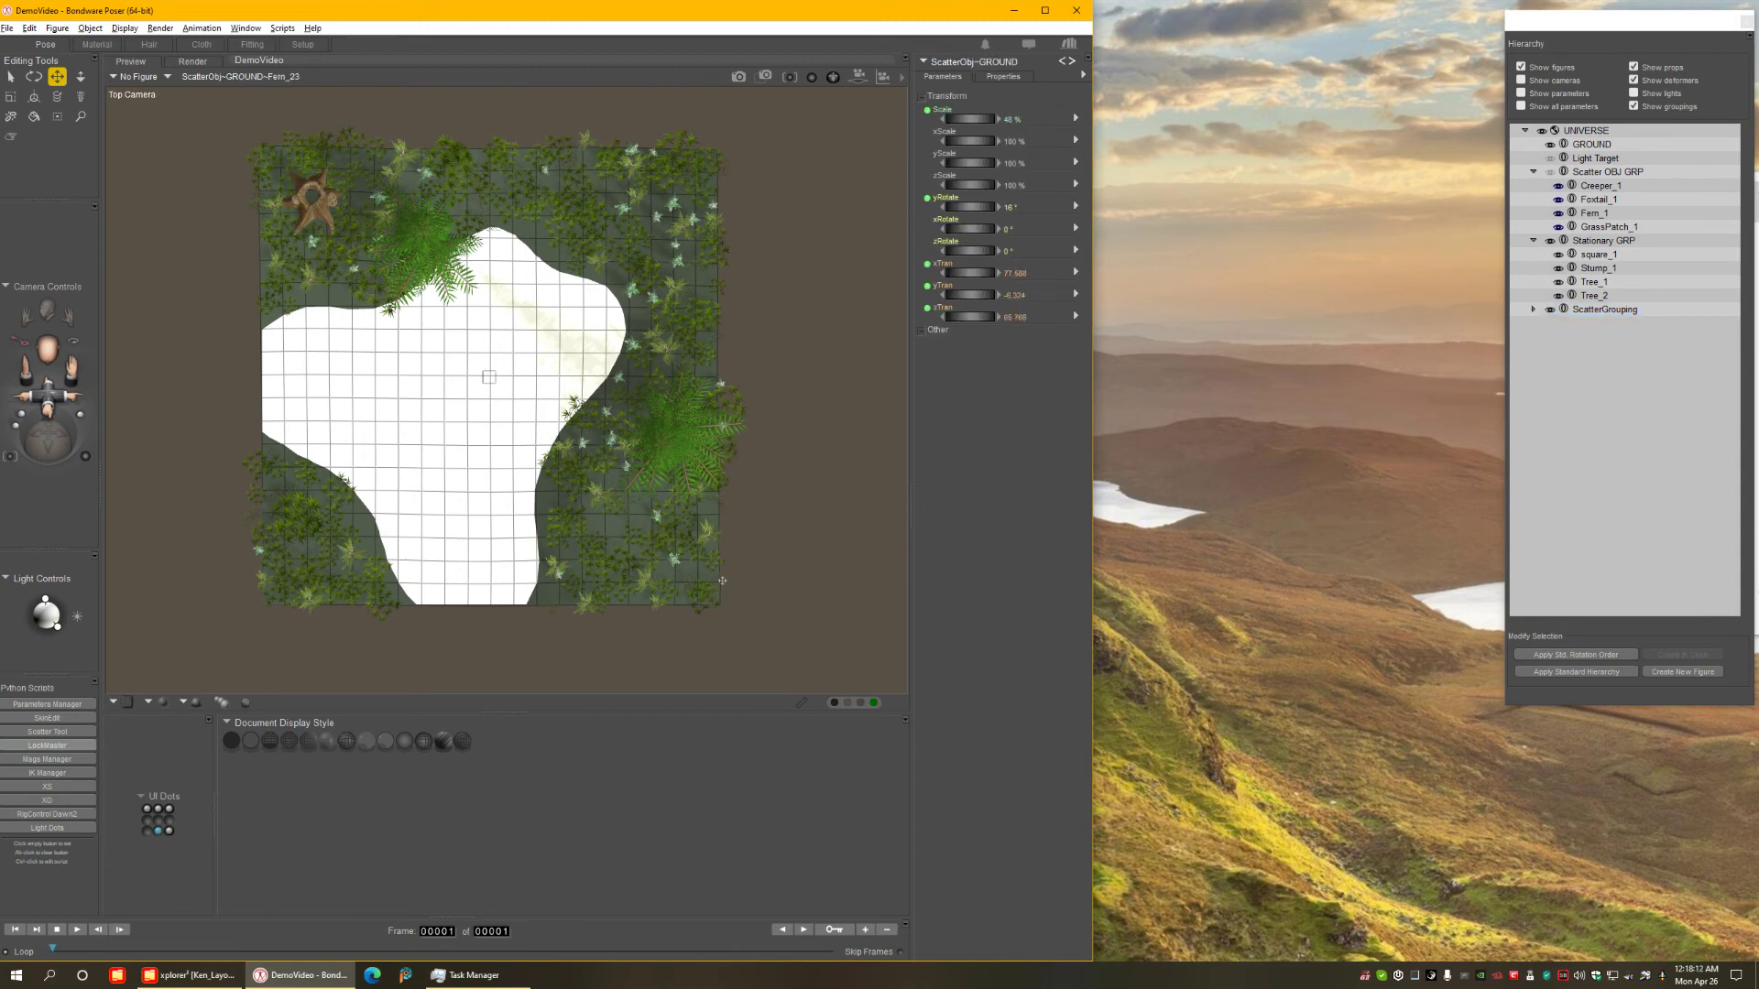
pyautogui.moveTo(721, 581); pyautogui.dragTo(707, 581)
pyautogui.hotkey('ctrl', 'm')
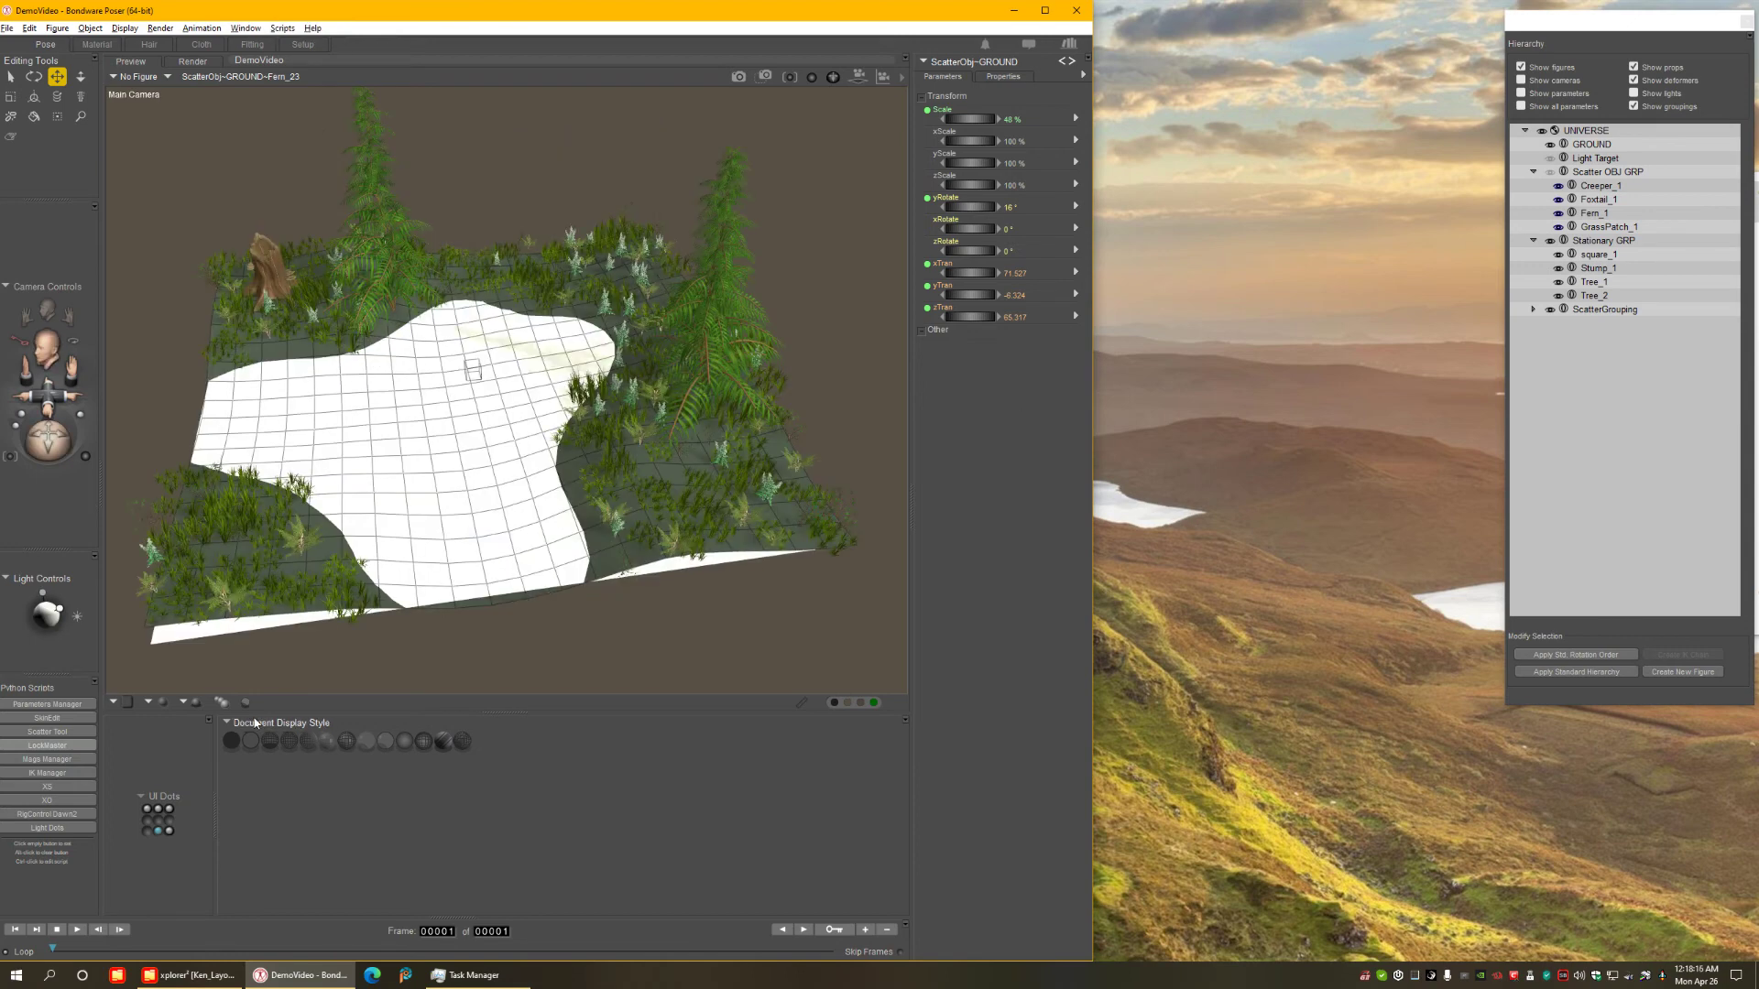
# Switch the memory dots to Camera, recall the first stored camera view, and render the scene with SuperFly.
pyautogui.click(153, 796)
pyautogui.click(178, 816)
pyautogui.click(149, 813)
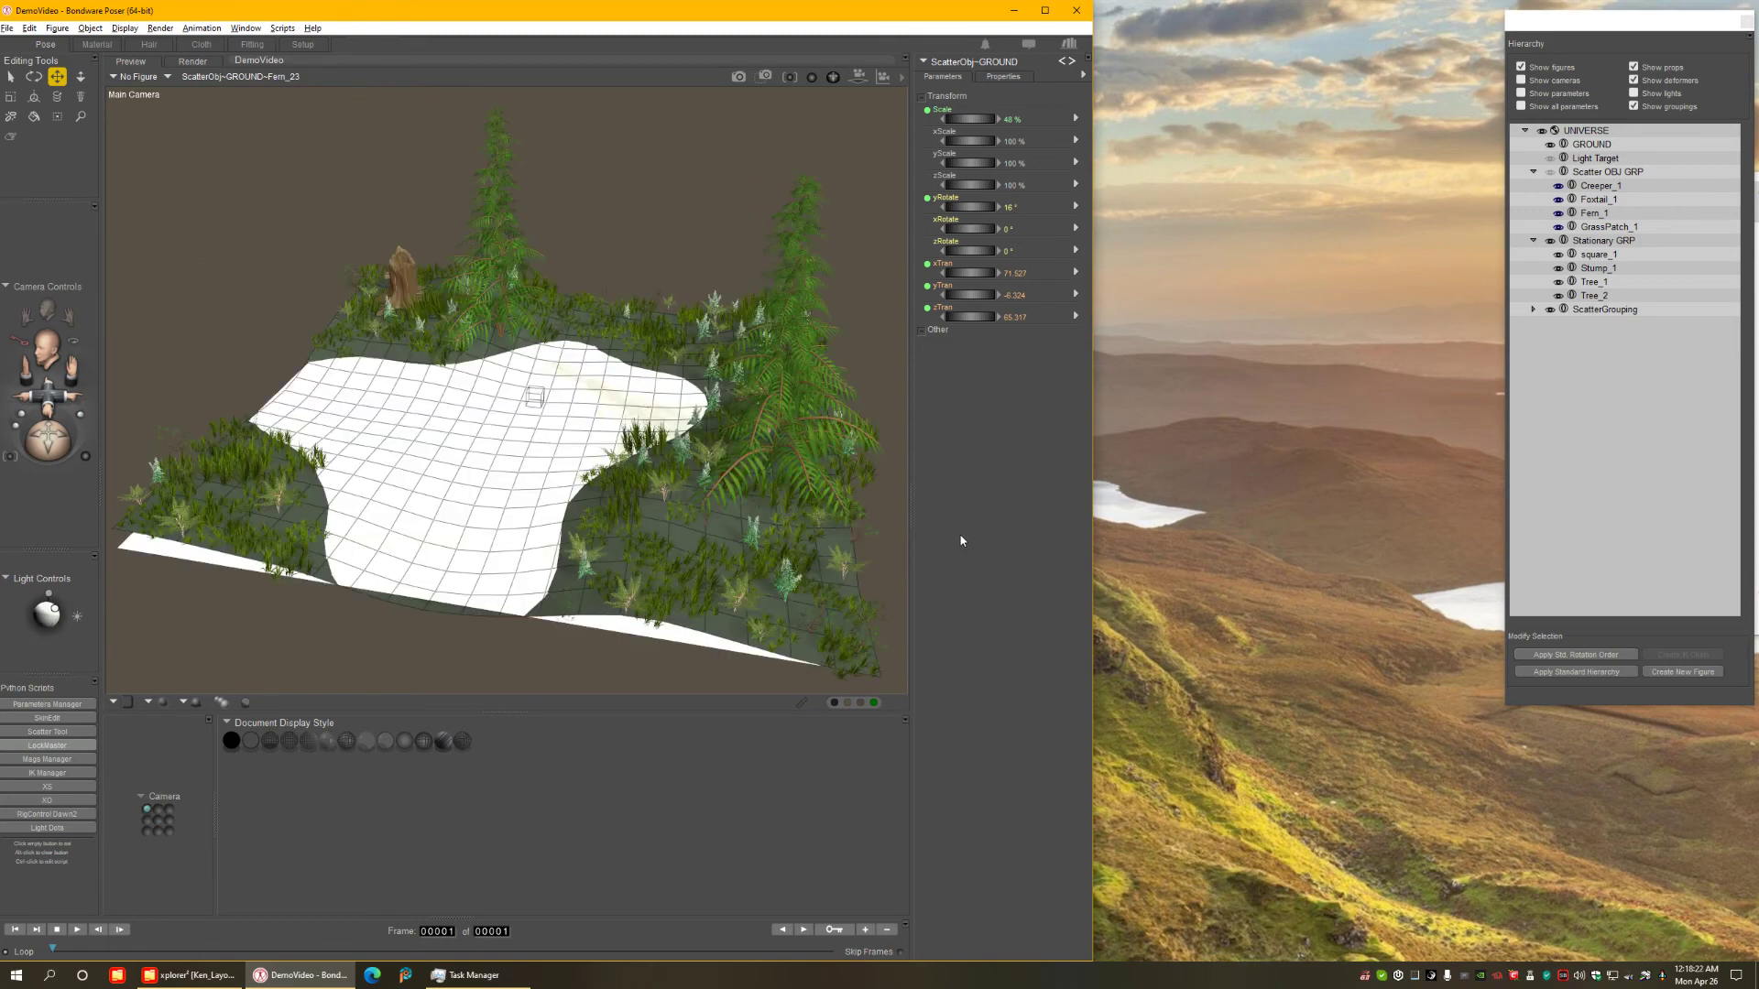
pyautogui.hotkey('ctrl', 'r')
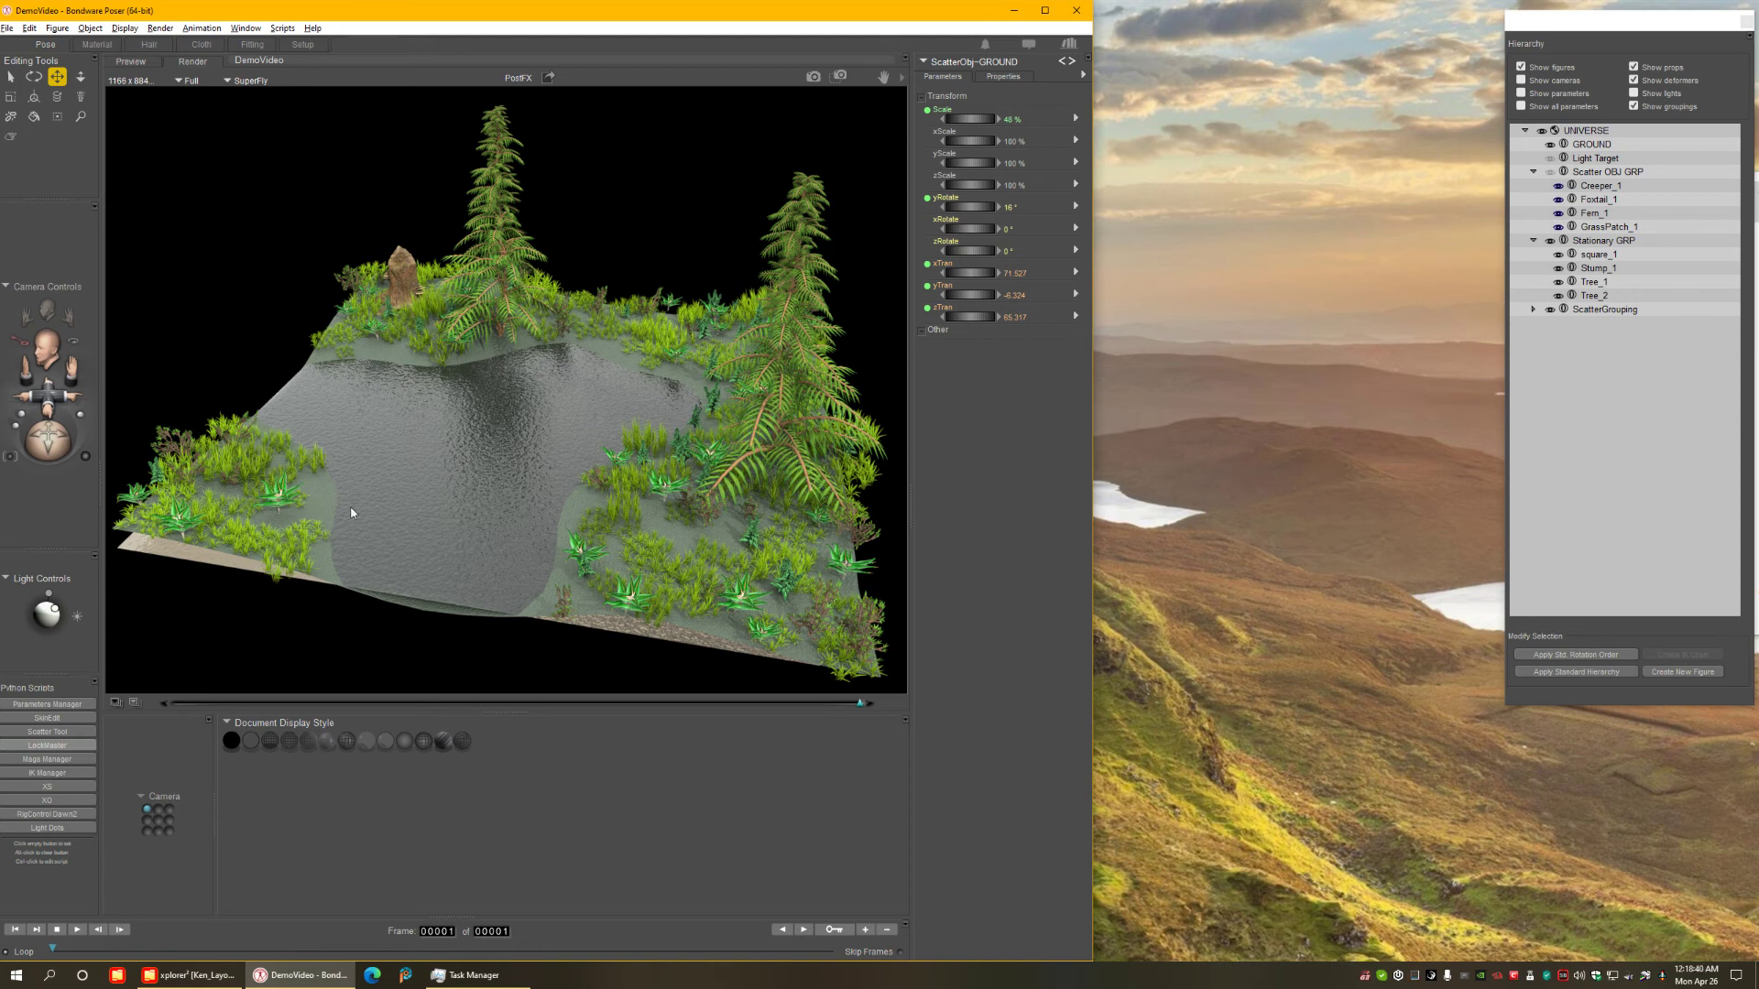
# Connect Diffuse_Color of GROUND's Preview material to the Turbulence node in the Material room, and render the scene again from the Pose room.
pyautogui.click(96, 45)
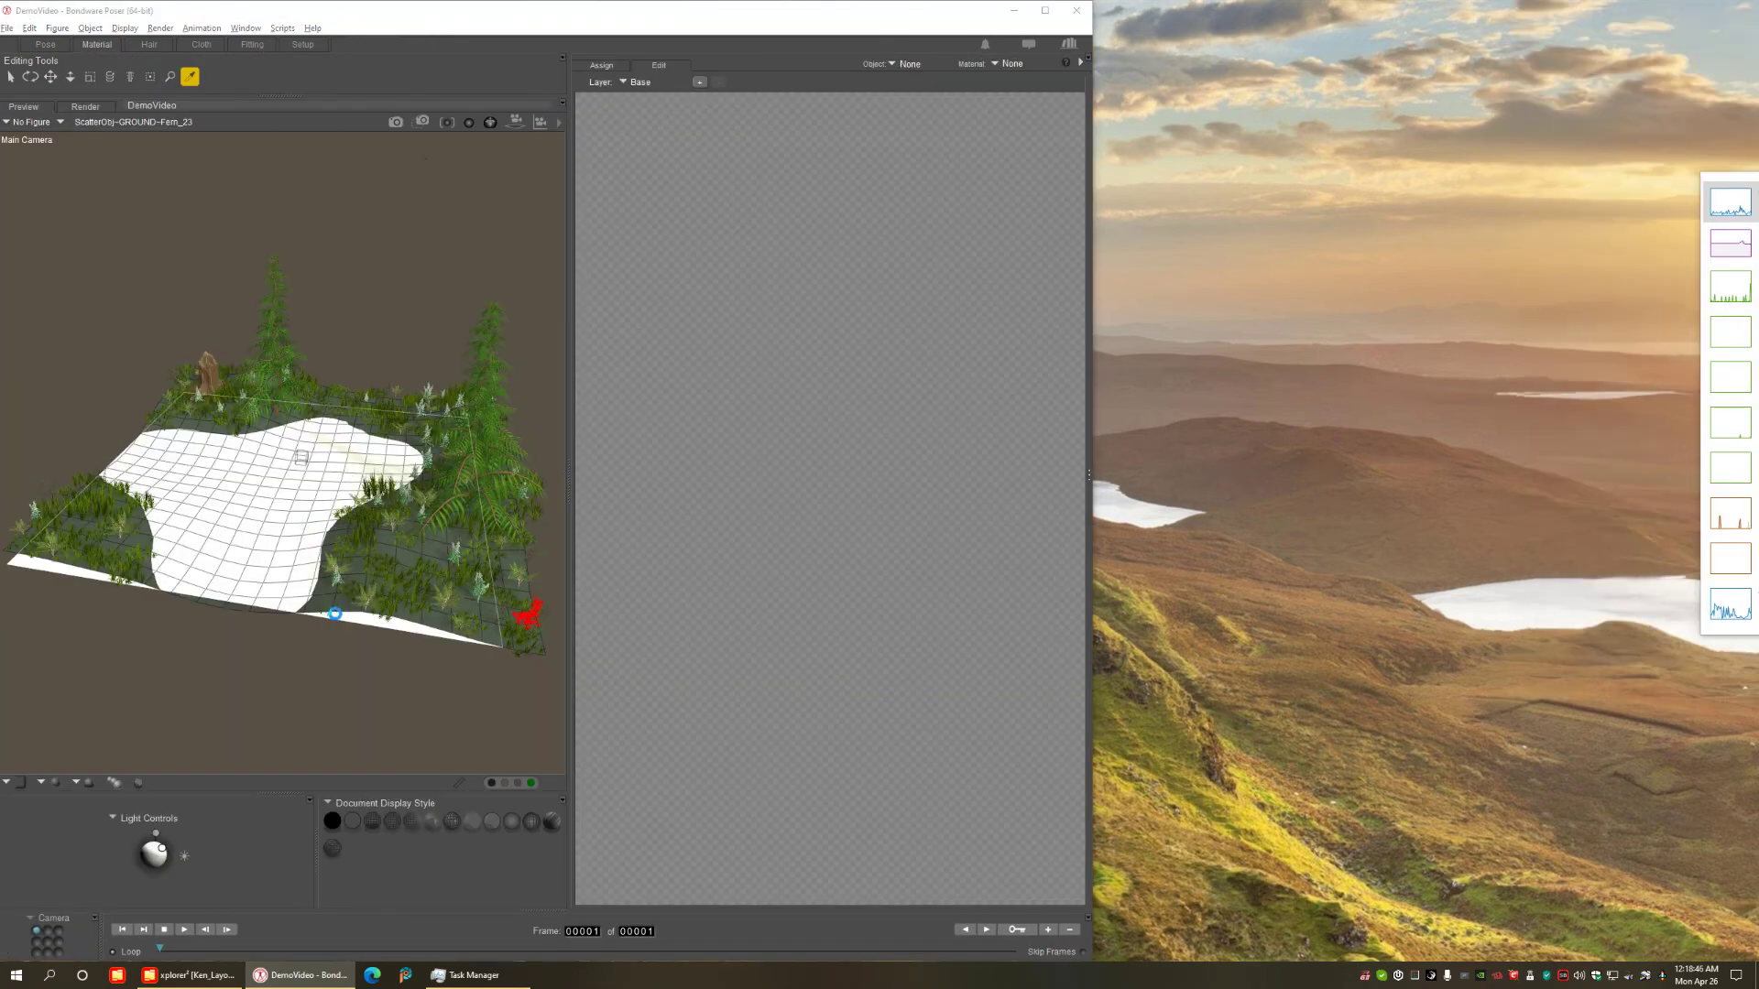
pyautogui.click(323, 424)
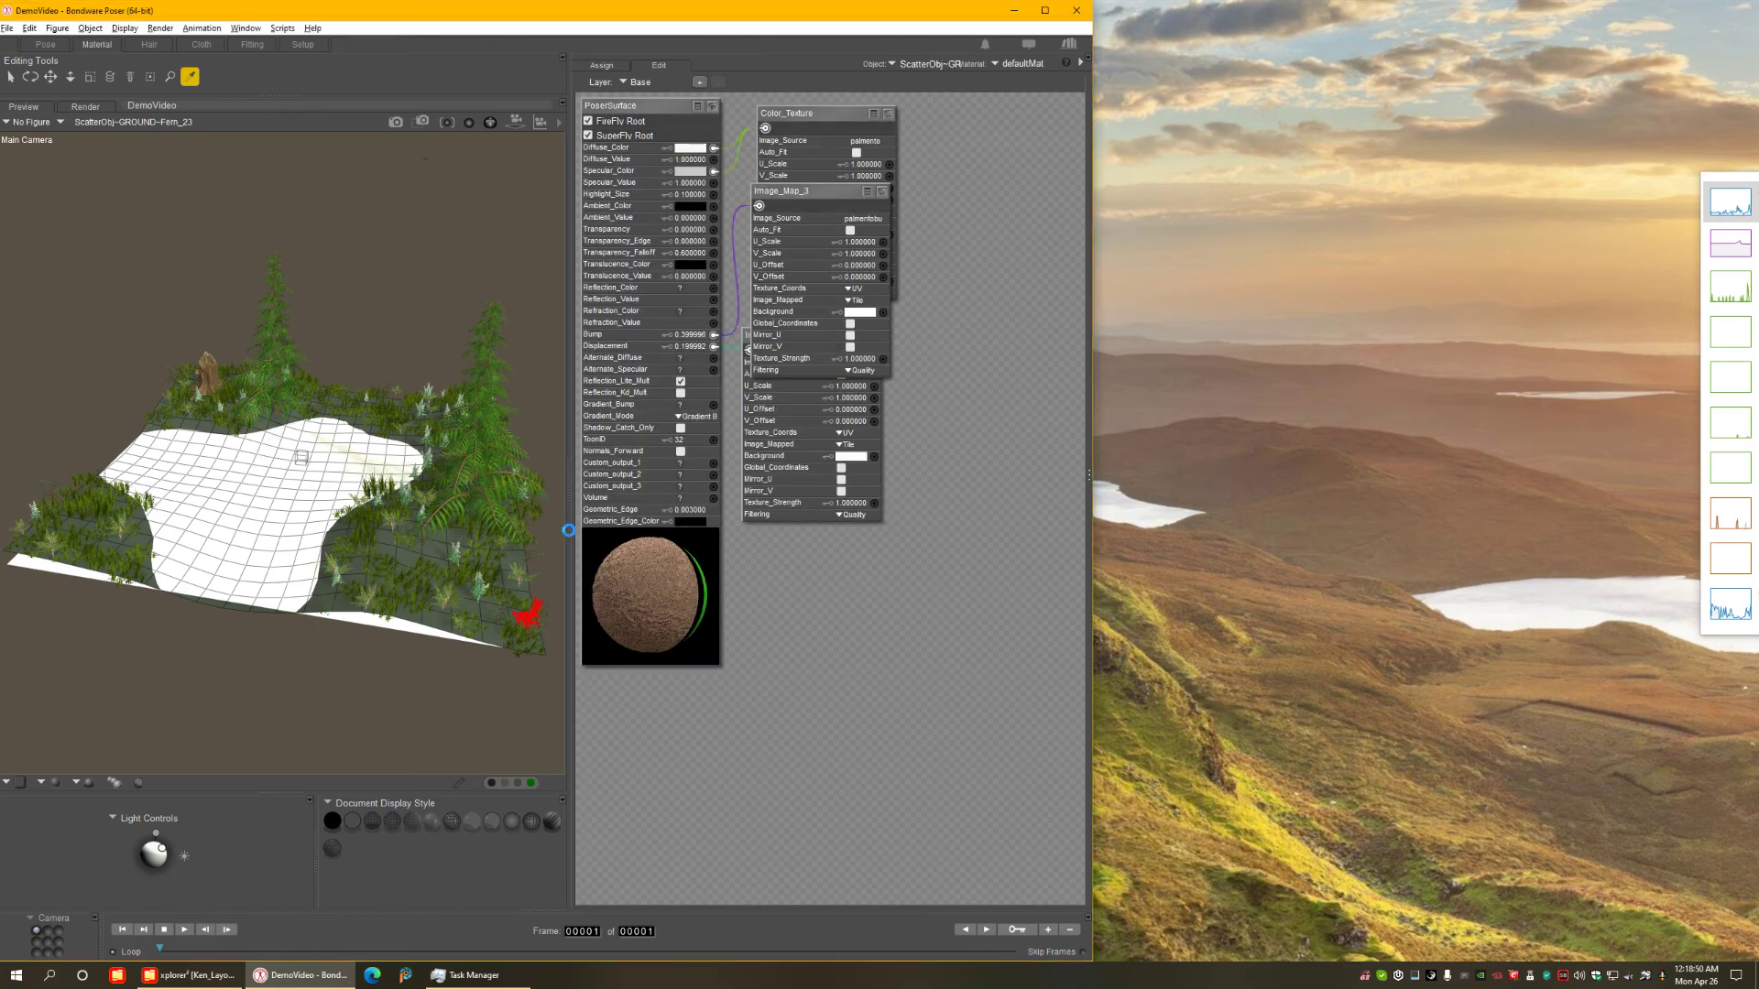
pyautogui.click(362, 494)
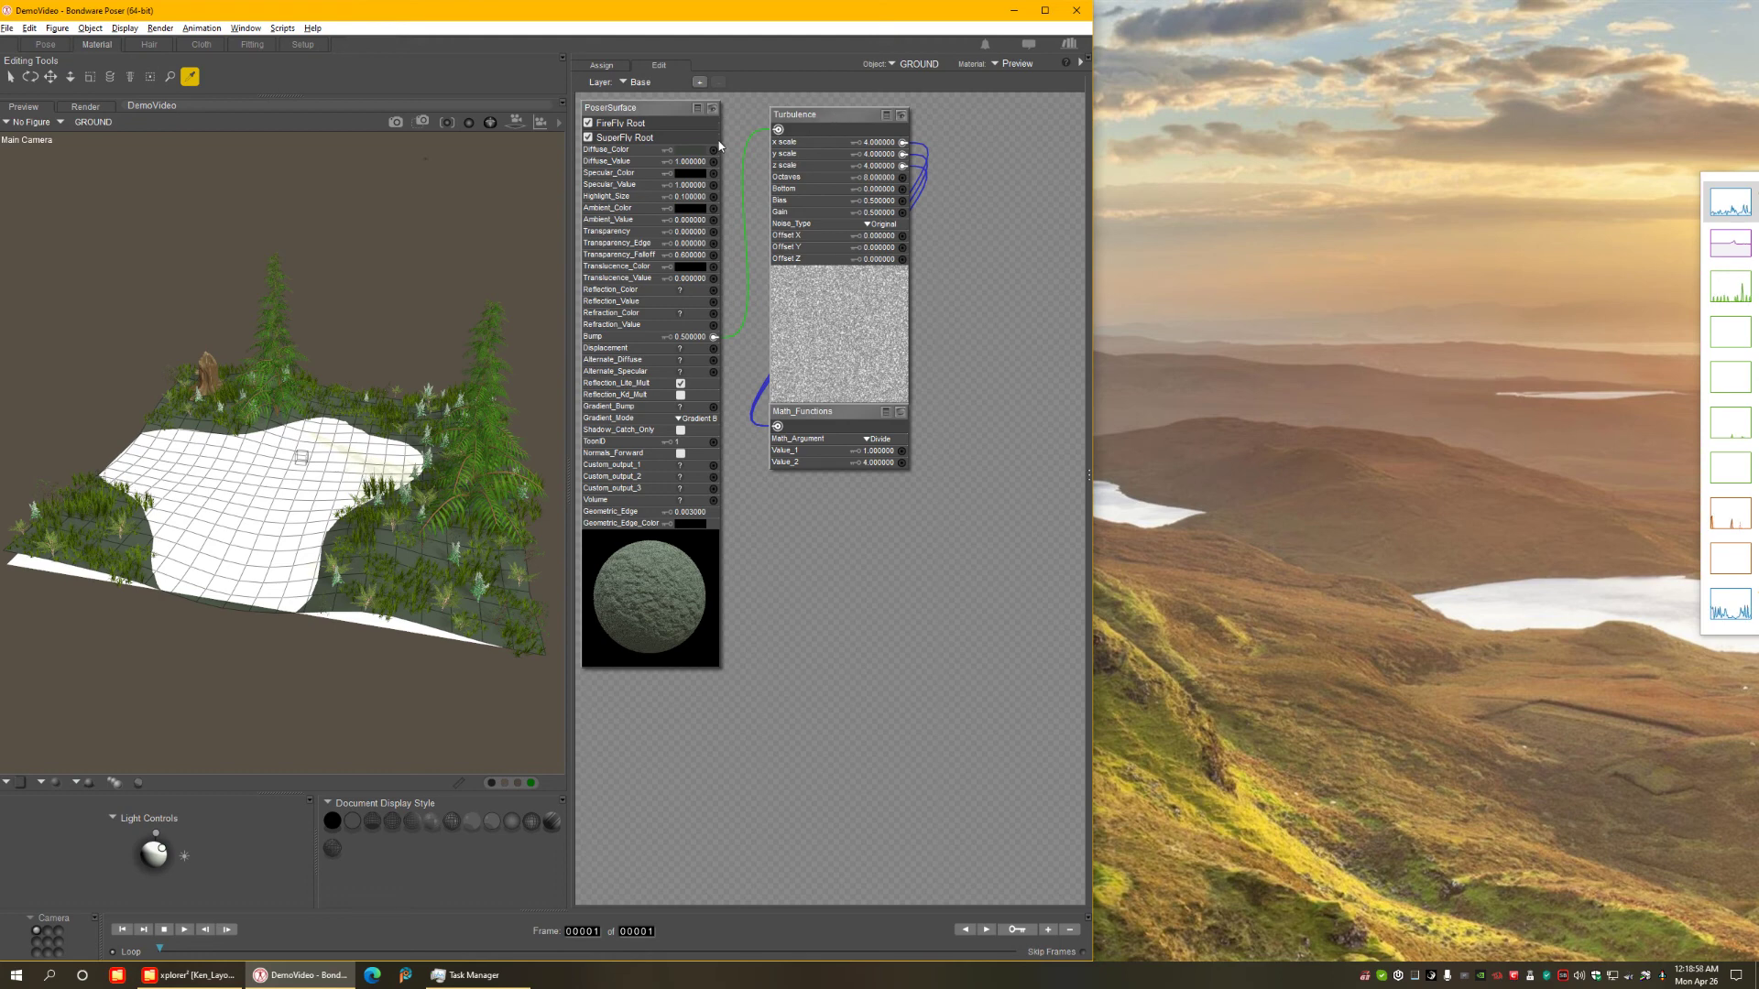
pyautogui.moveTo(714, 151); pyautogui.dragTo(778, 130)
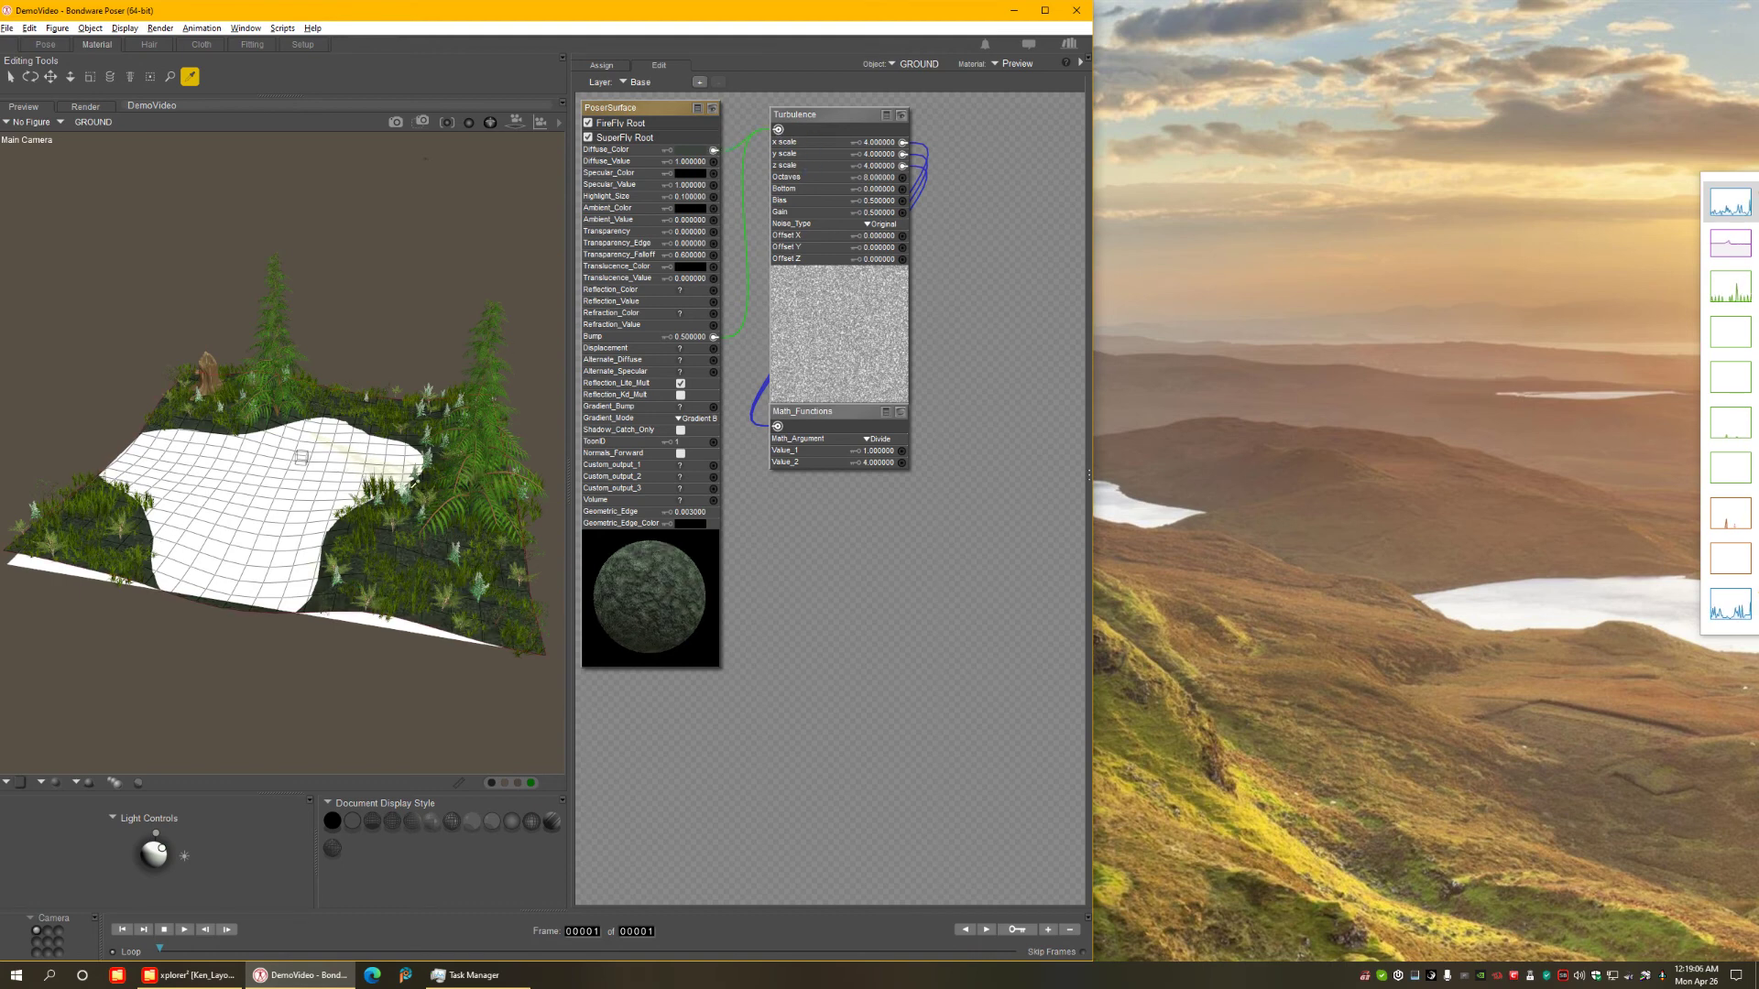
pyautogui.click(51, 46)
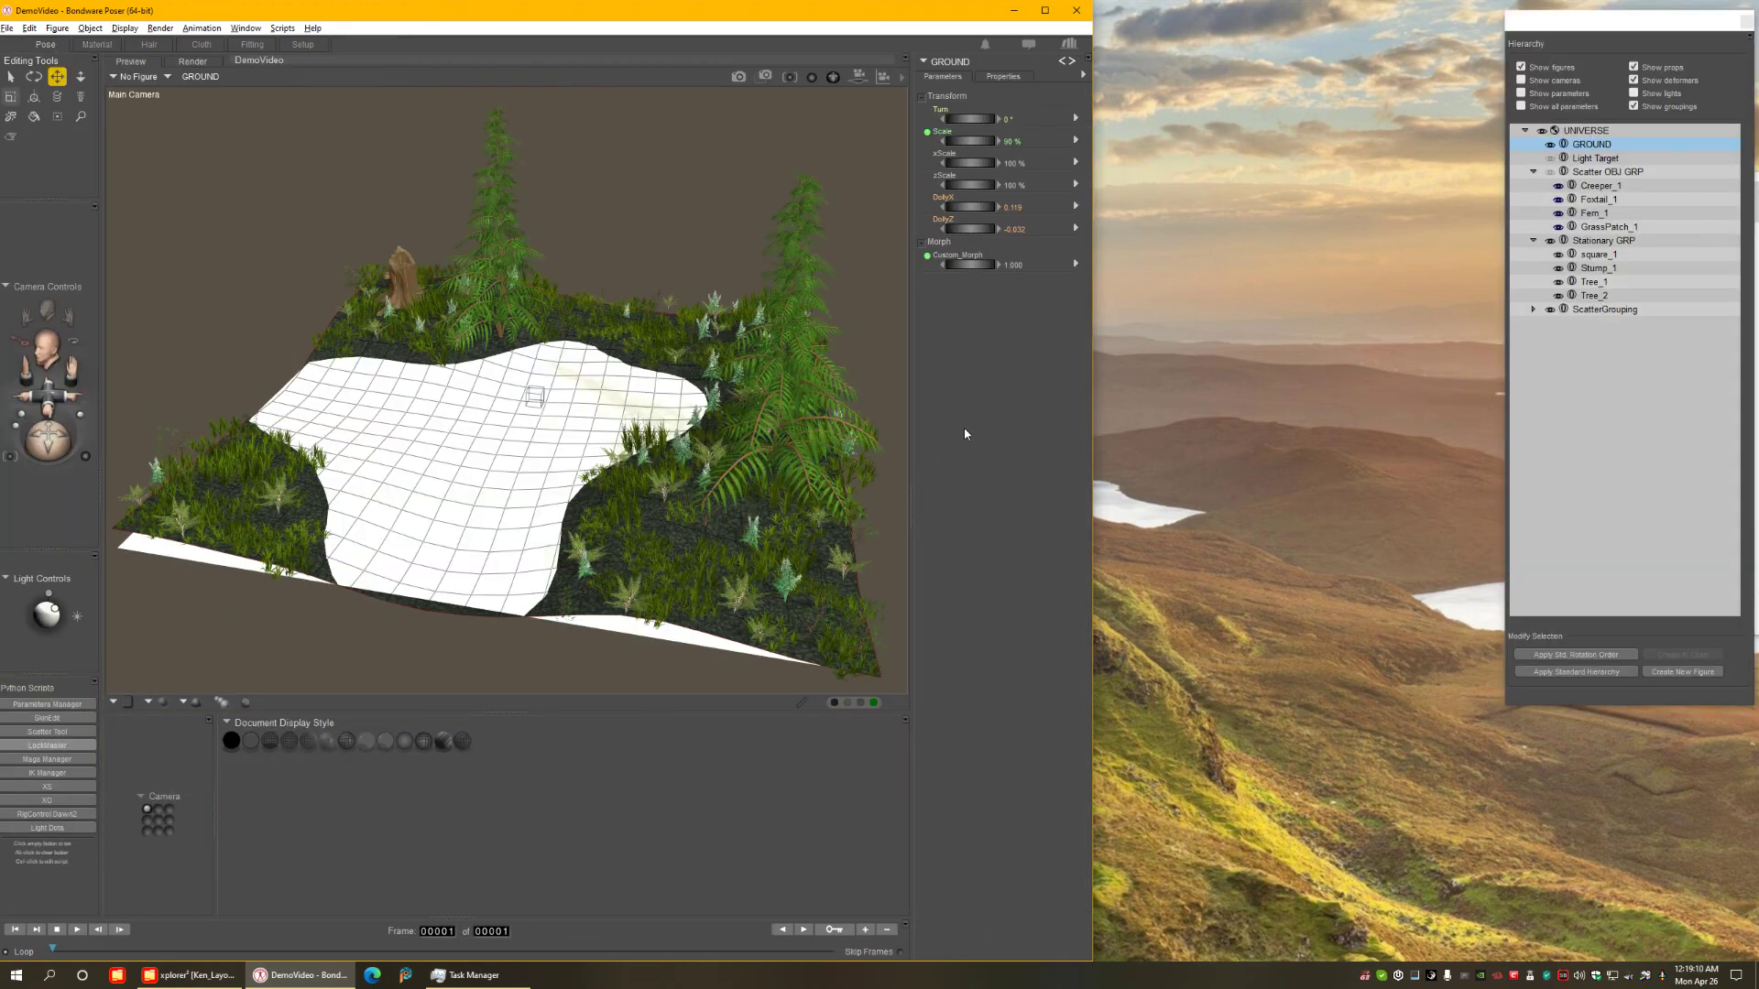
pyautogui.hotkey('ctrl', 'r')
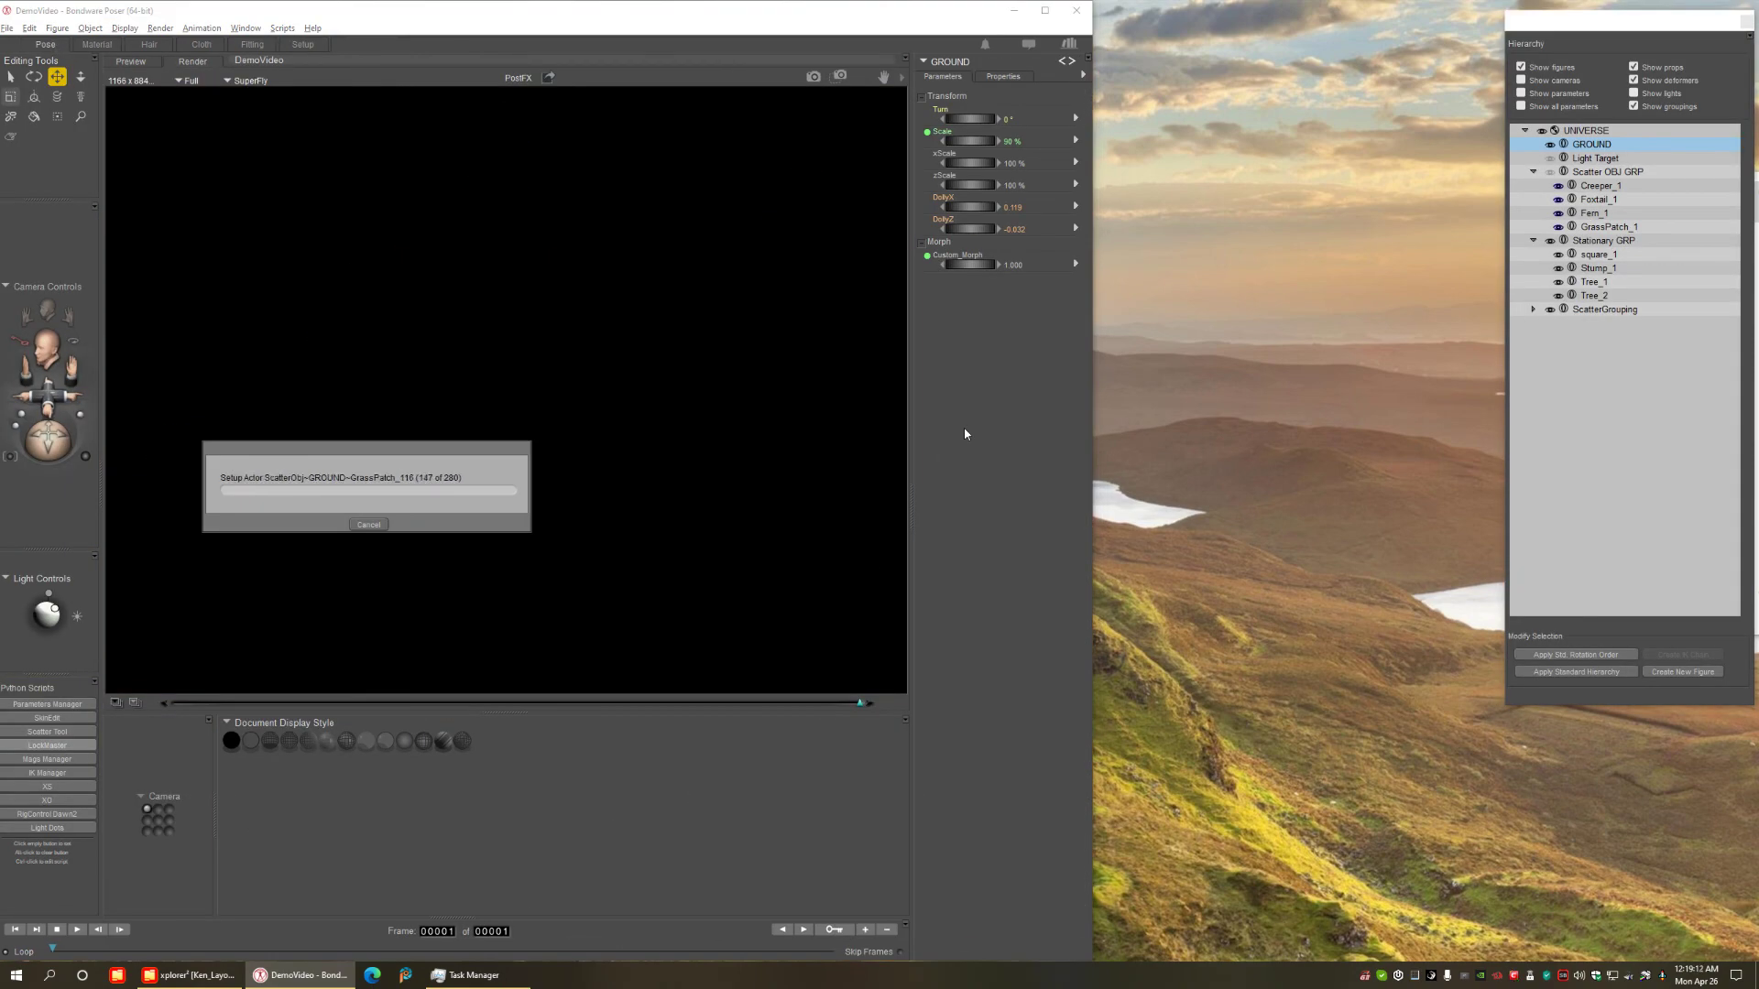